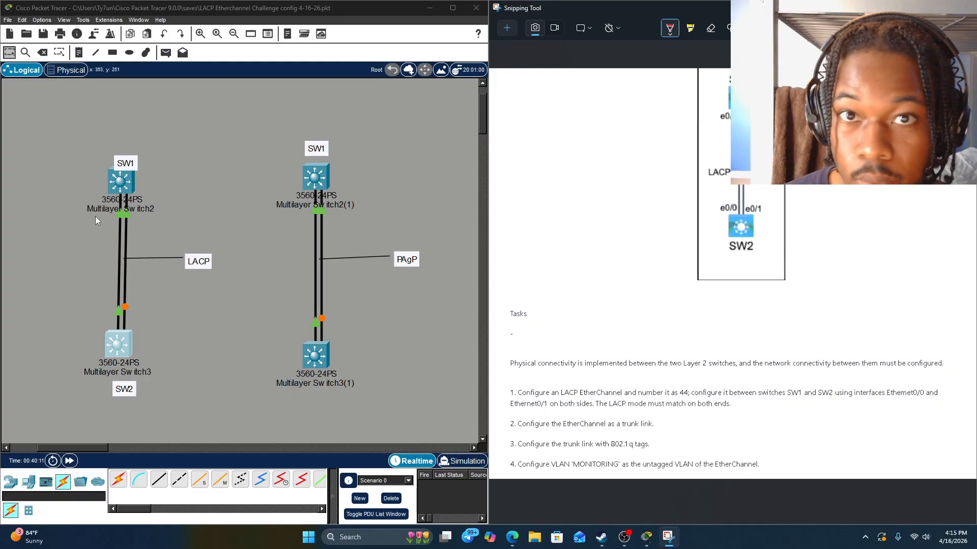
Step: Open the LACP pair's SW1 command line, decline the initial configuration dialog, and enter global configuration mode with en and conf t
click(117, 183)
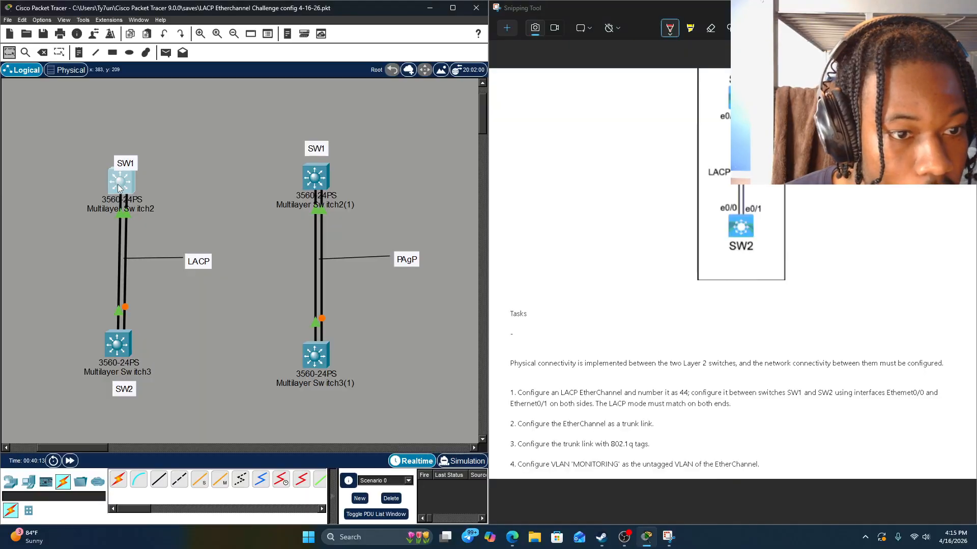
click(320, 148)
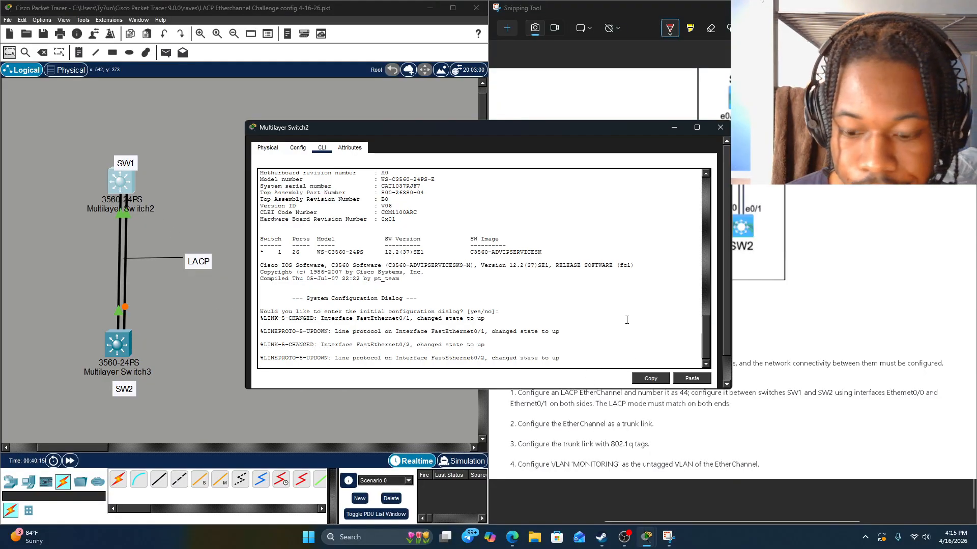
key(Return)
text(no)
key(Return)
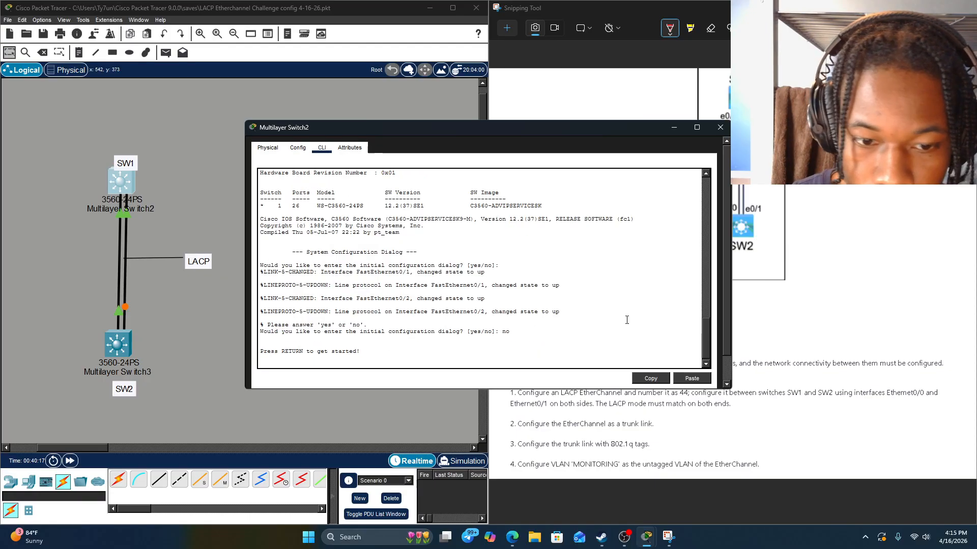
key(Return)
text(en)
key(Return)
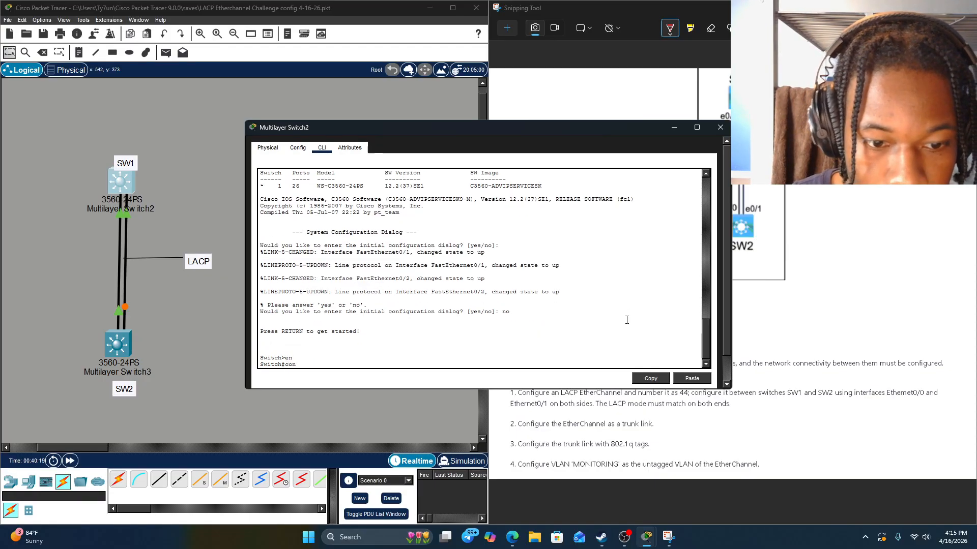
text(conf t)
key(Return)
Step: List SW1's interface status with "do sh ip int br", examine the ports at the ends of the links, and return to the configuration prompt
text(do sh)
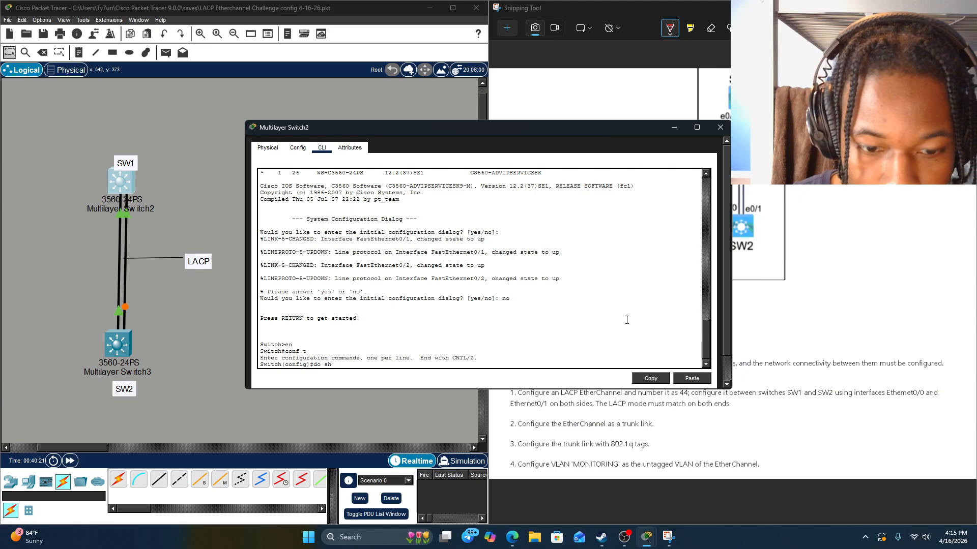
text( ip int)
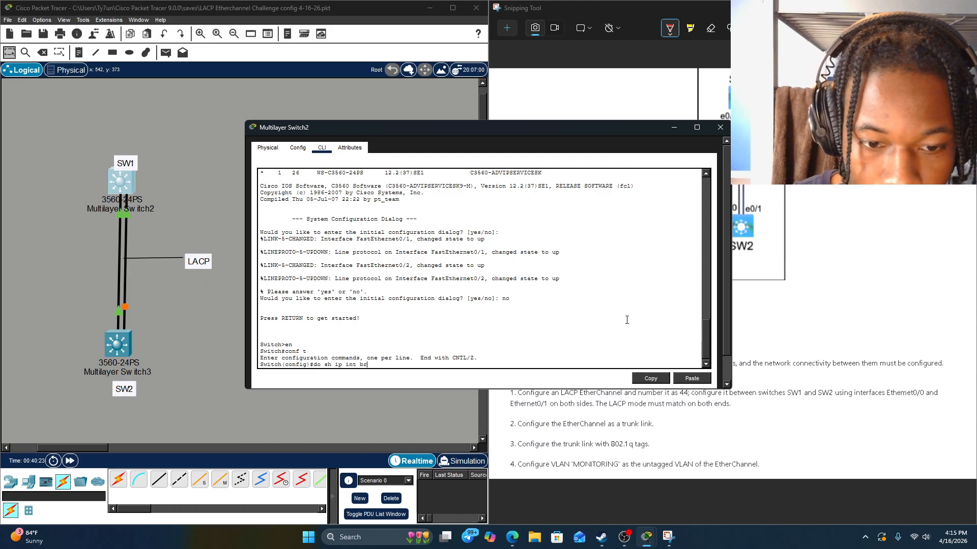
text( br)
key(Return)
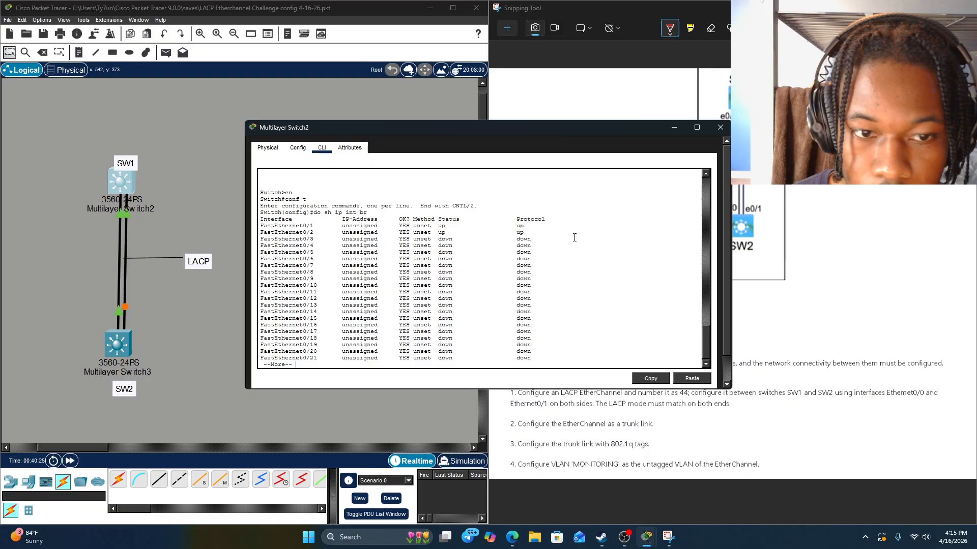
drag(529, 232, 314, 239)
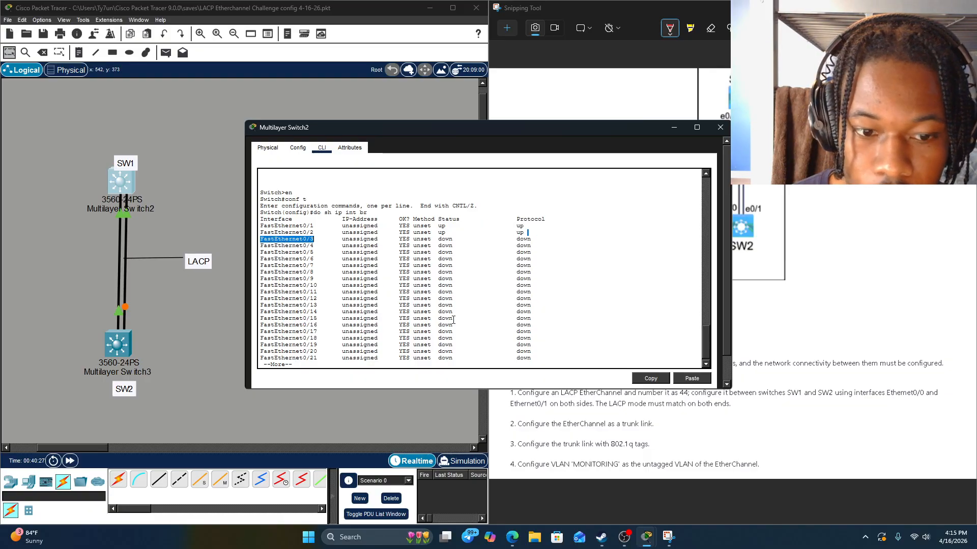
click(453, 319)
key(Return)
key(Return)
text(q)
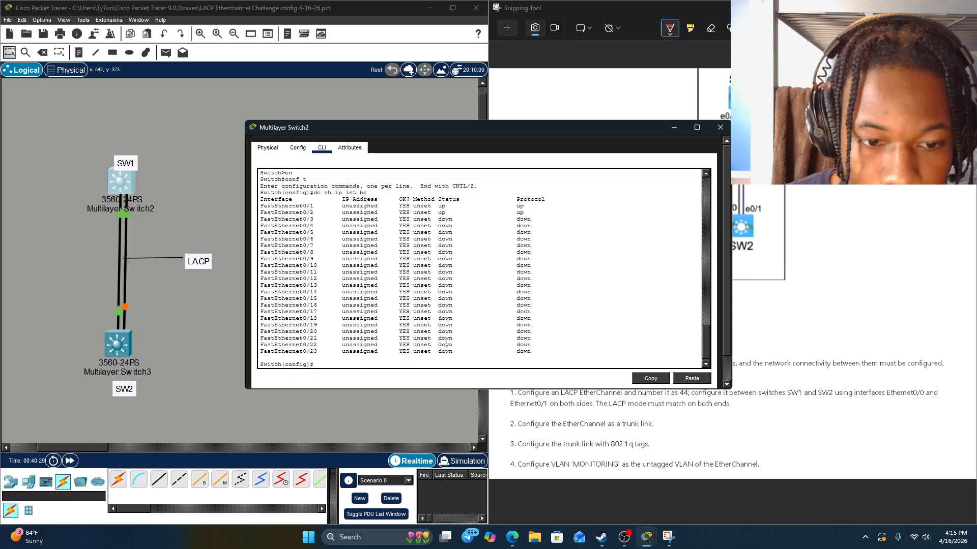
Step: Select interface range fa0/1-2 on SW1 and assign both ports to channel-group 44 in passive LACP mode
text(int)
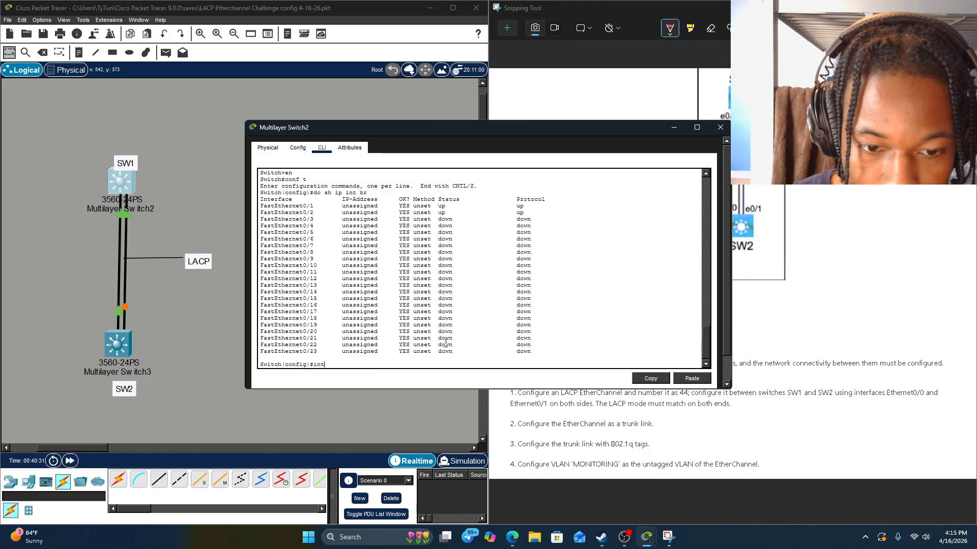
text(gran fa0)
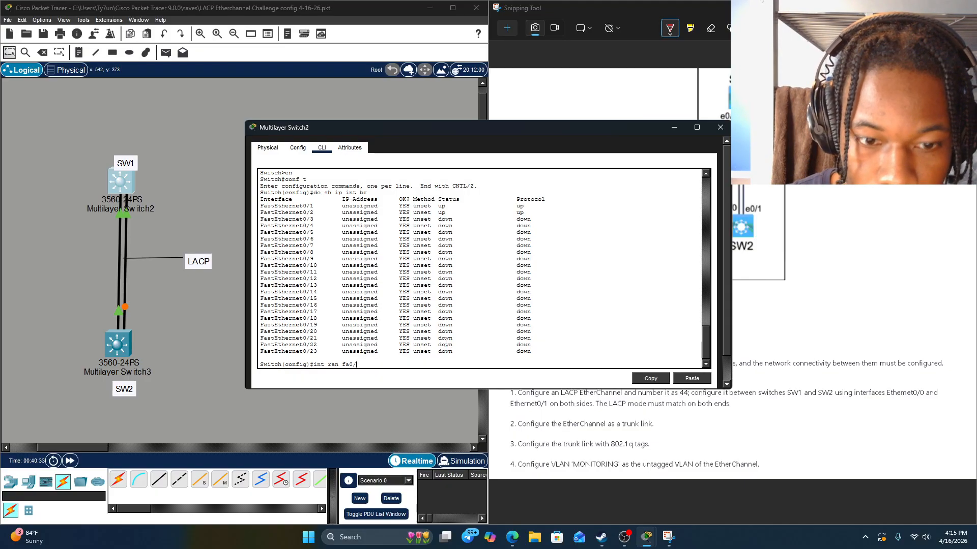
text(/1)
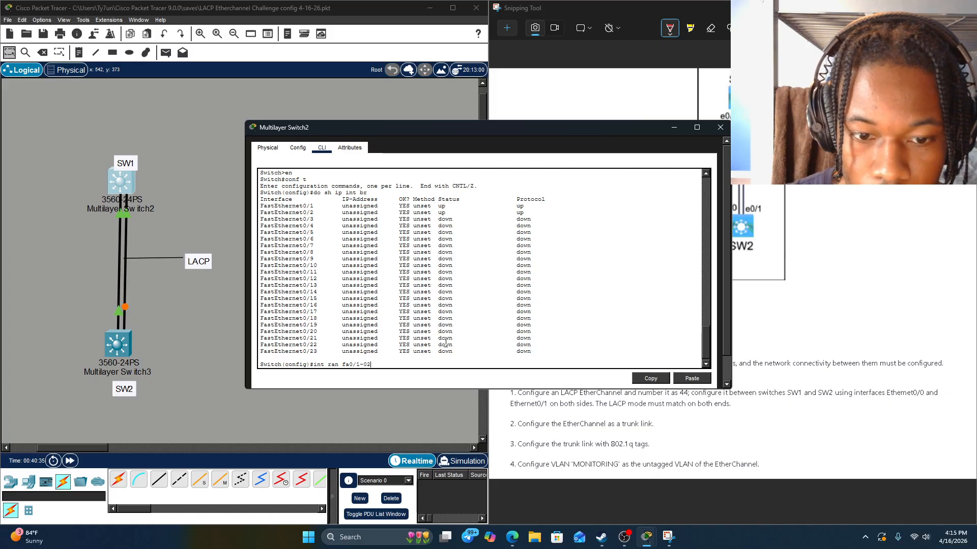
text(-2)
key(Return)
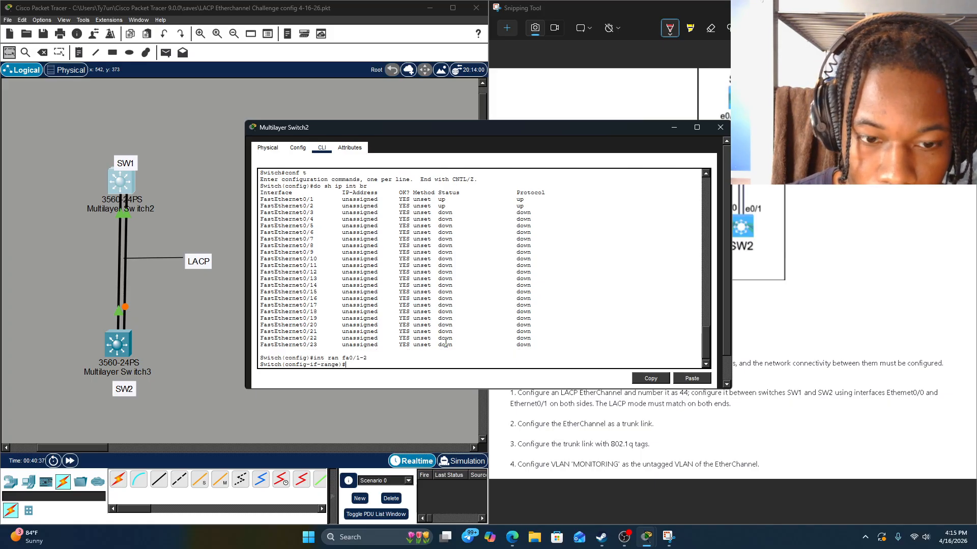
text(channe)
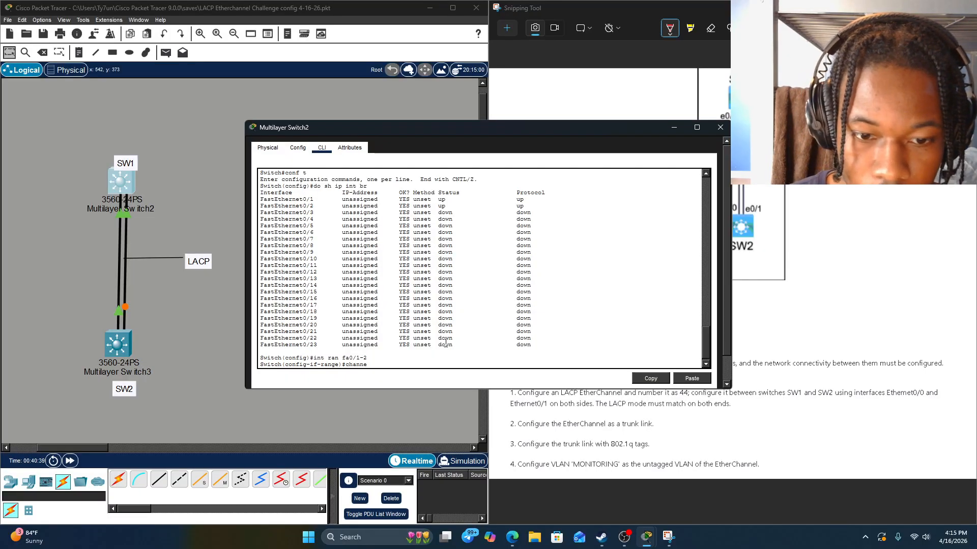
text(l-group)
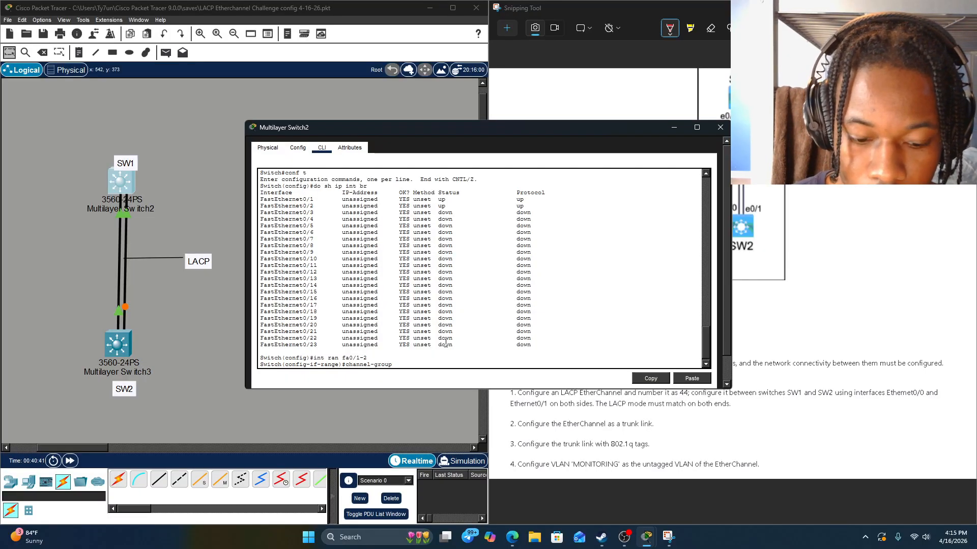
text( 44 mode)
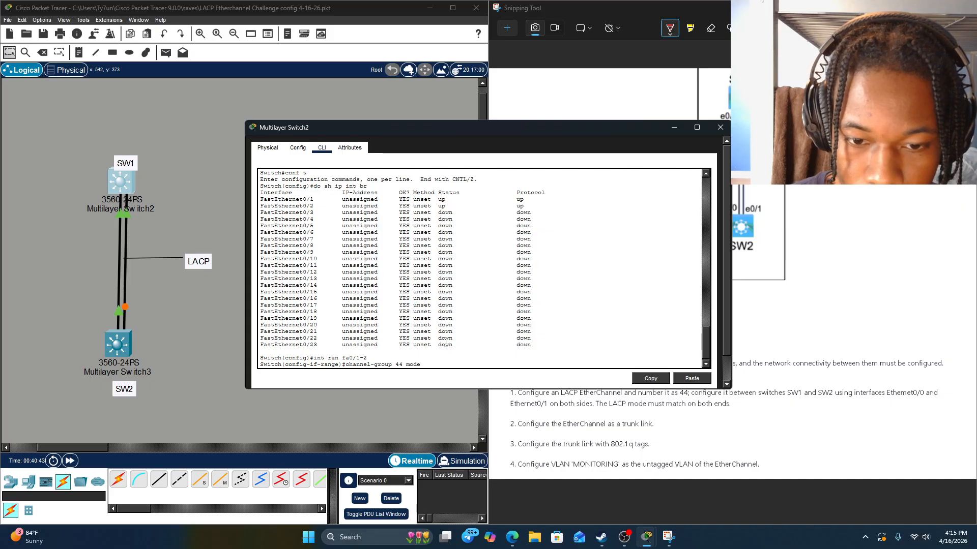
text( pass)
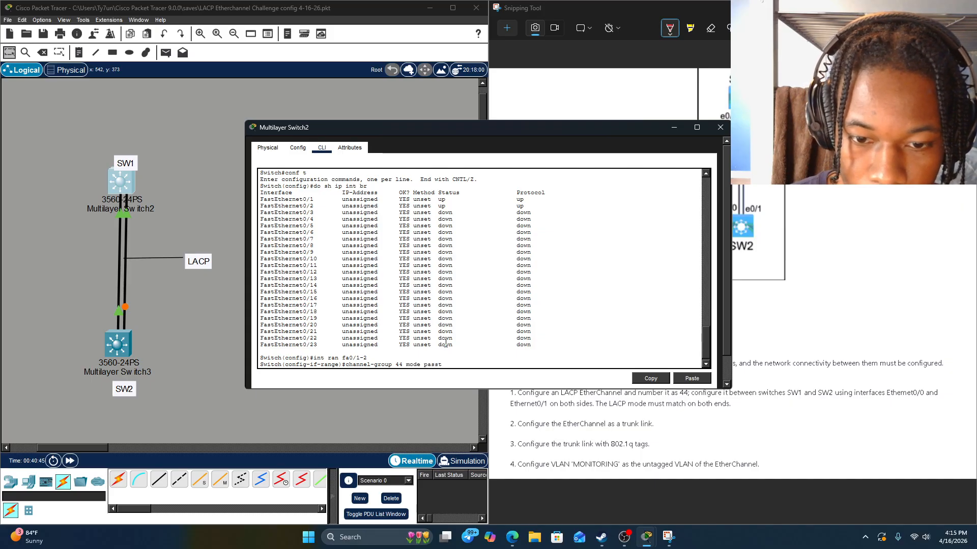
text(ive)
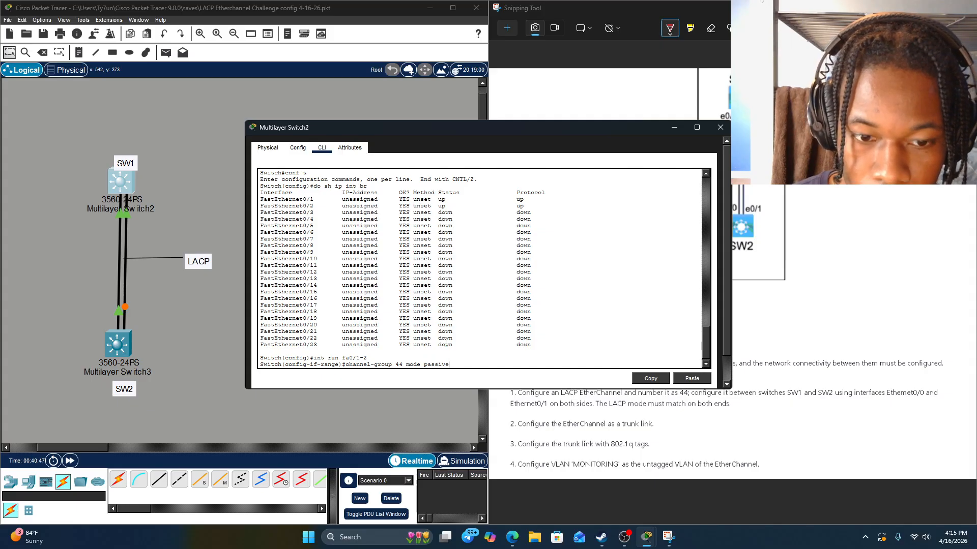
key(Return)
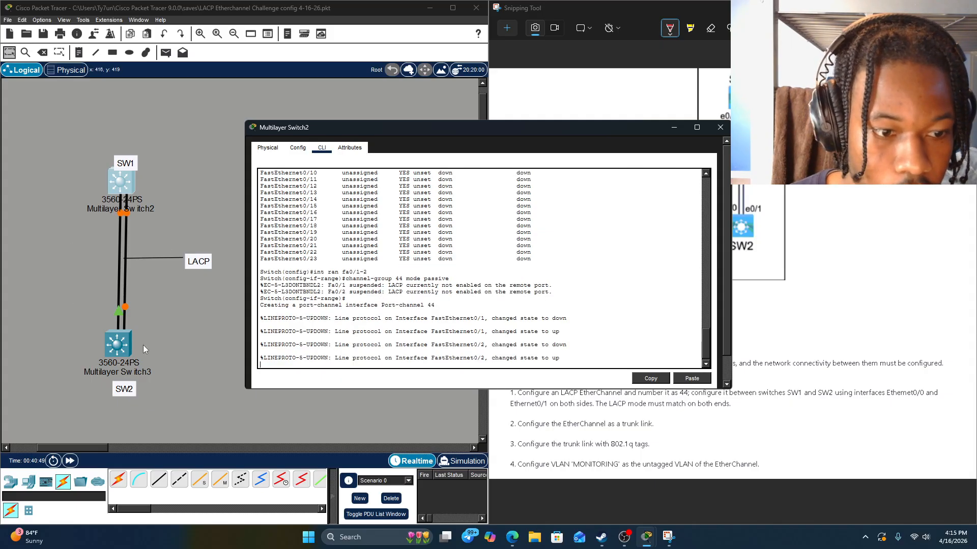
Step: Open the command line of the LACP pair's SW2 and enter global configuration mode with en and conf t
click(127, 345)
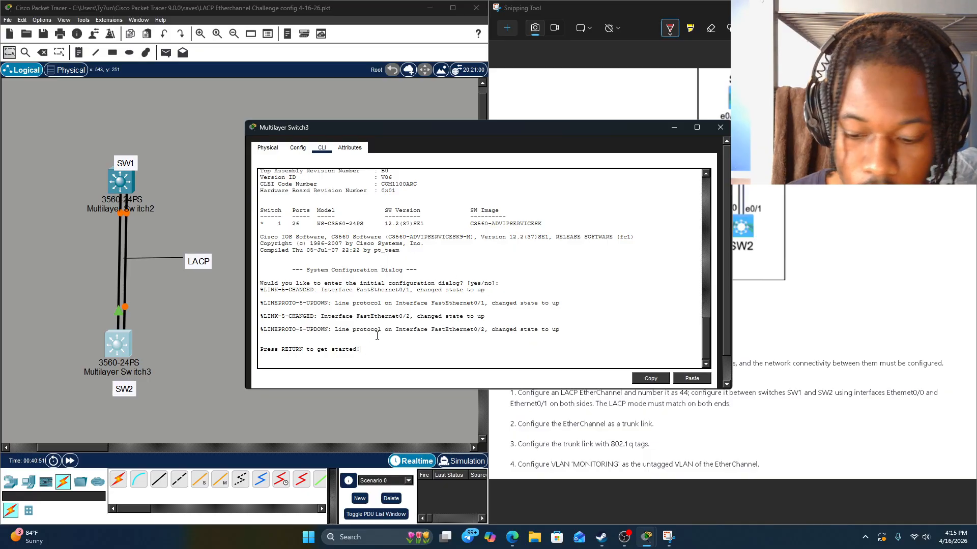
key(Return)
text(en)
key(Return)
text(con)
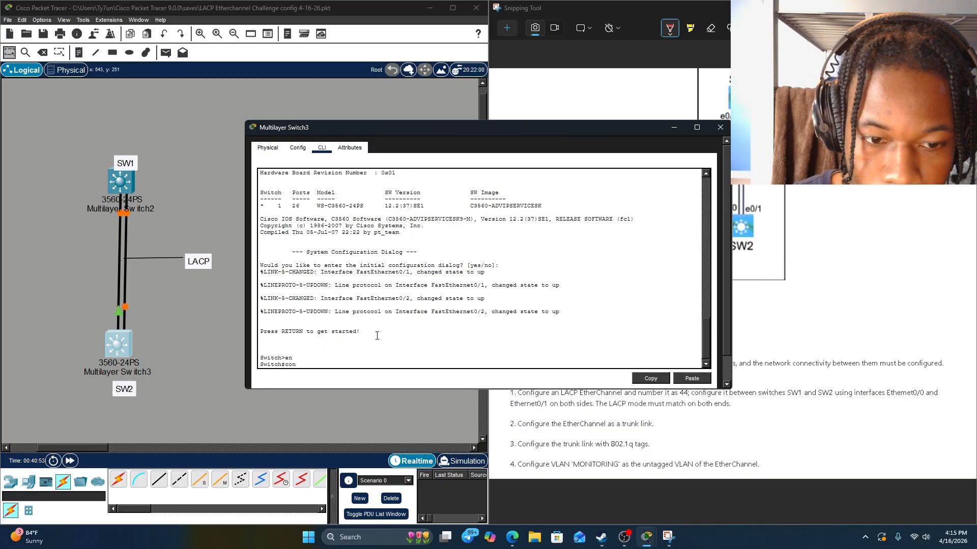
text(f t)
key(Return)
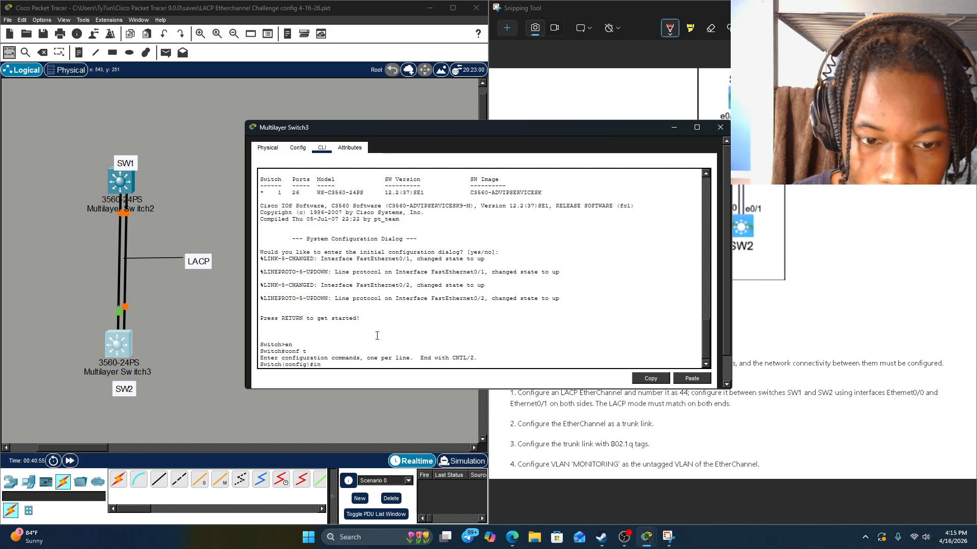
Step: List SW2's interface status with "do sh ip int br"
text(do sh ip i)
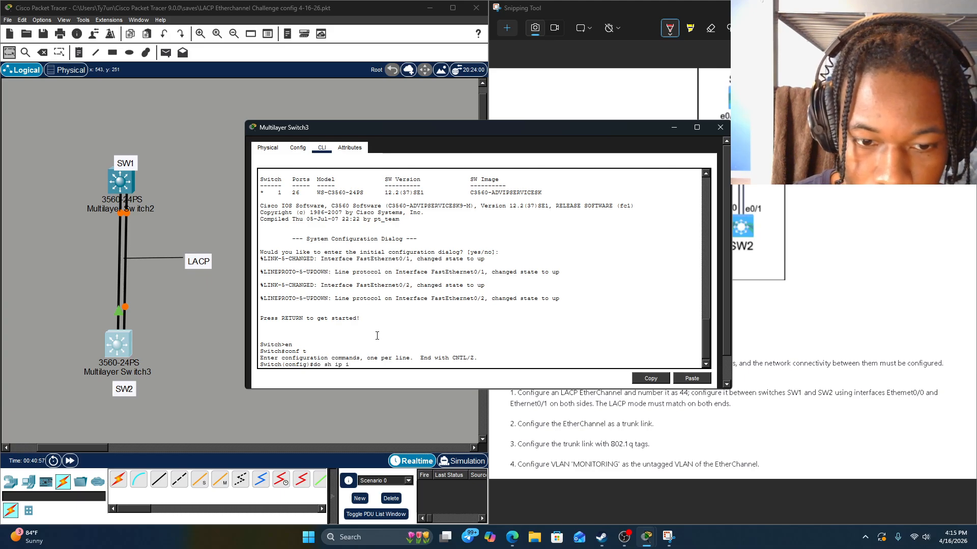
text(nt br)
key(Return)
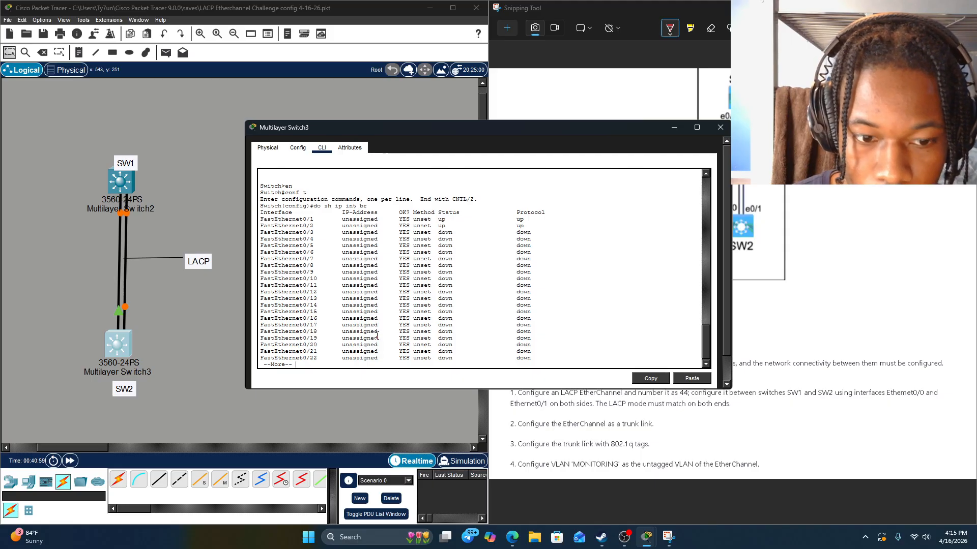
Step: Leave the interface listing, select interface range fa0/1-2 on SW2, and assign both ports to channel-group 44 in active mode
text(qint ran fa0/1-2)
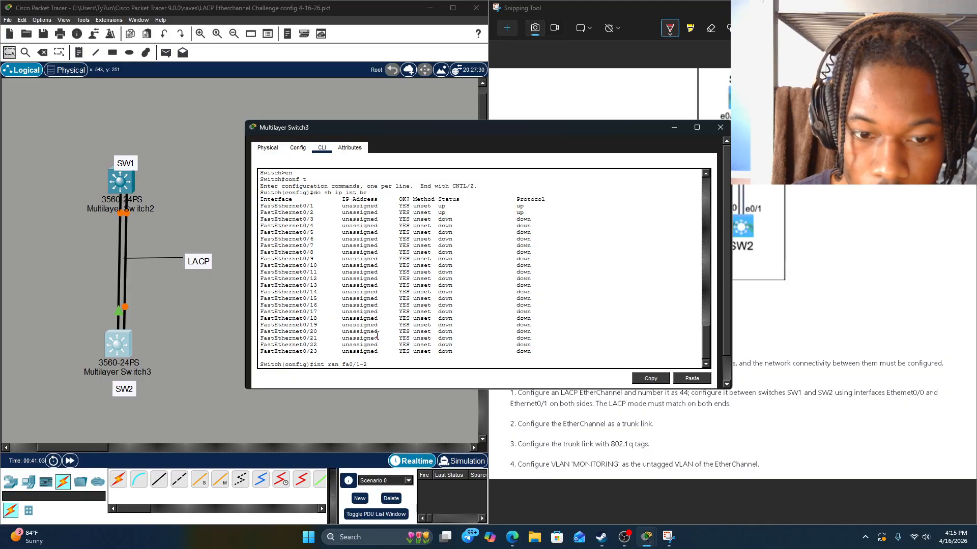
key(Return)
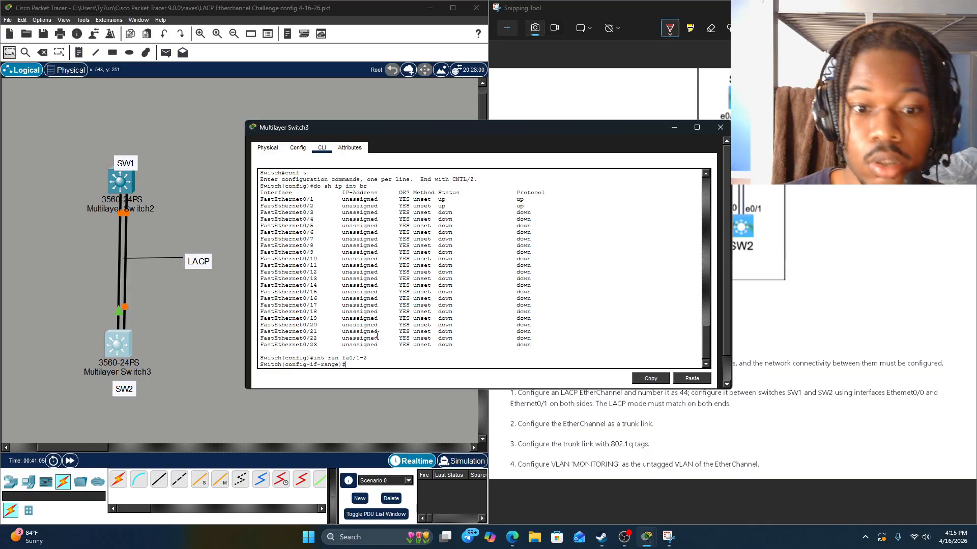
text(channel)
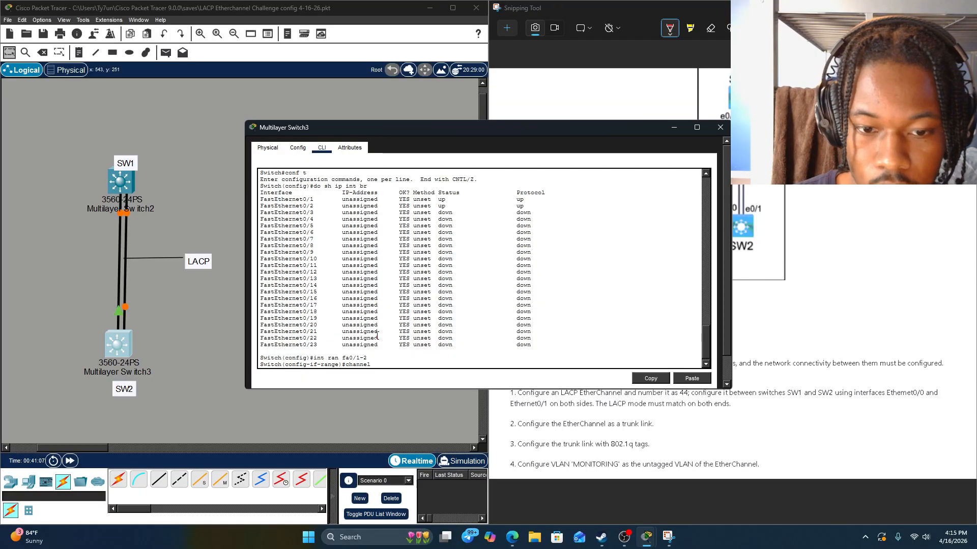
text(-group 44)
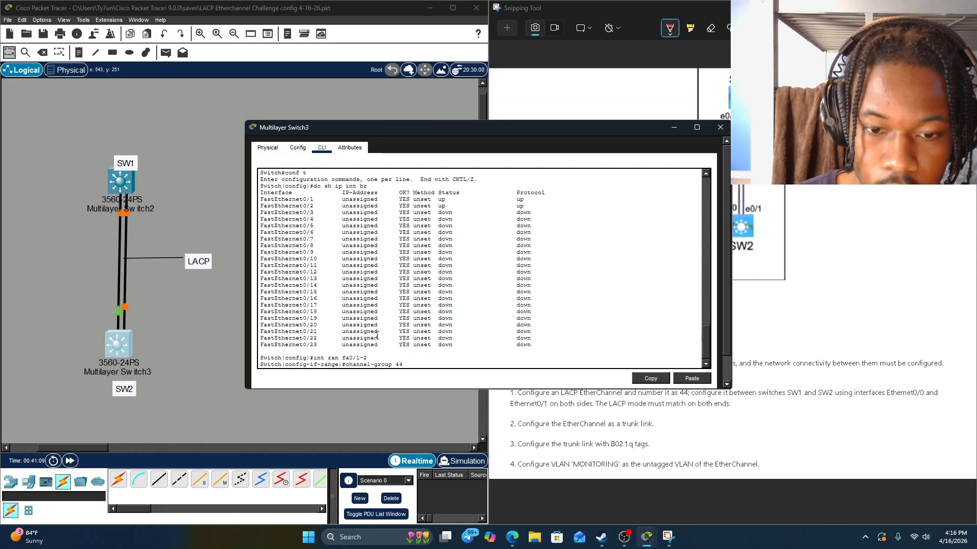
text( mode active)
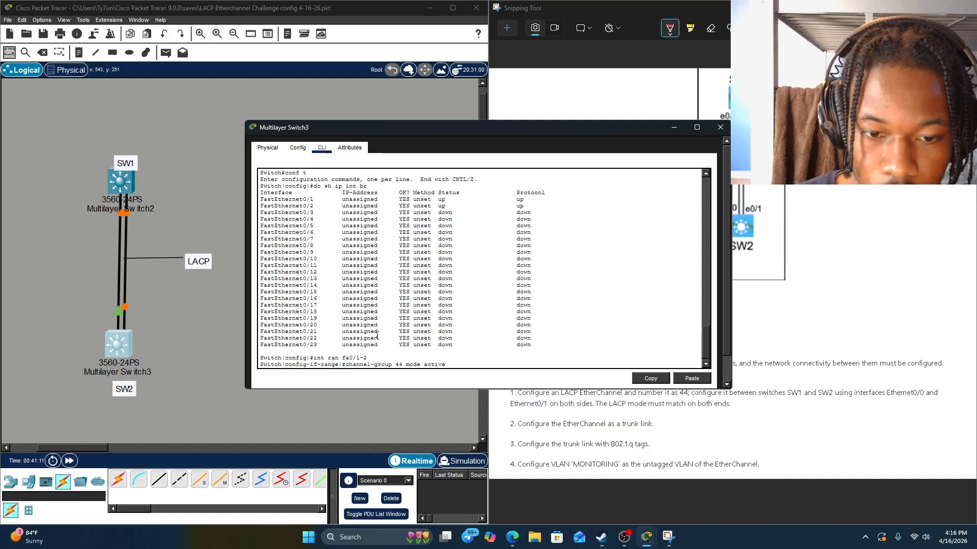
key(Return)
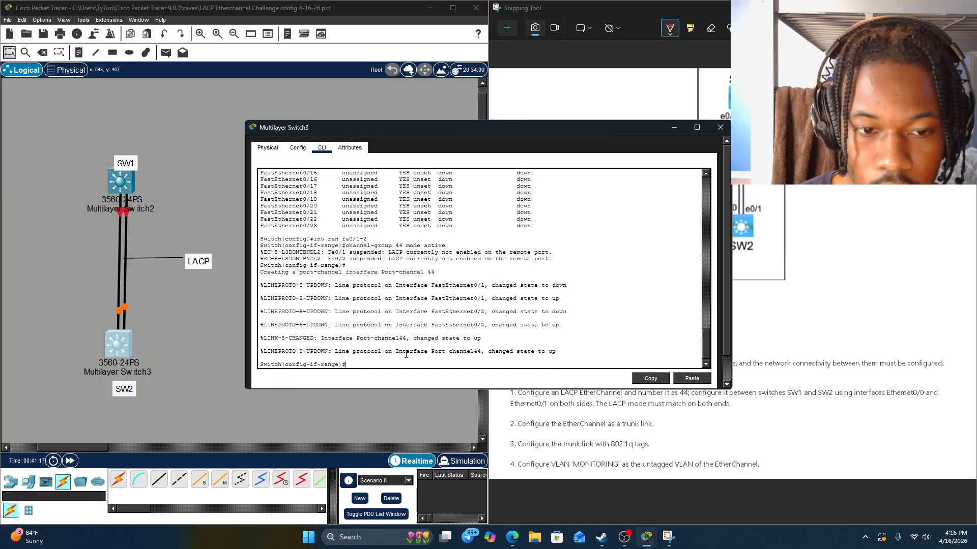
Step: Check the LACP links and both switches' consoles, fast-forwarding the simulation time, and return to SW1's command line
key(Return)
click(182, 316)
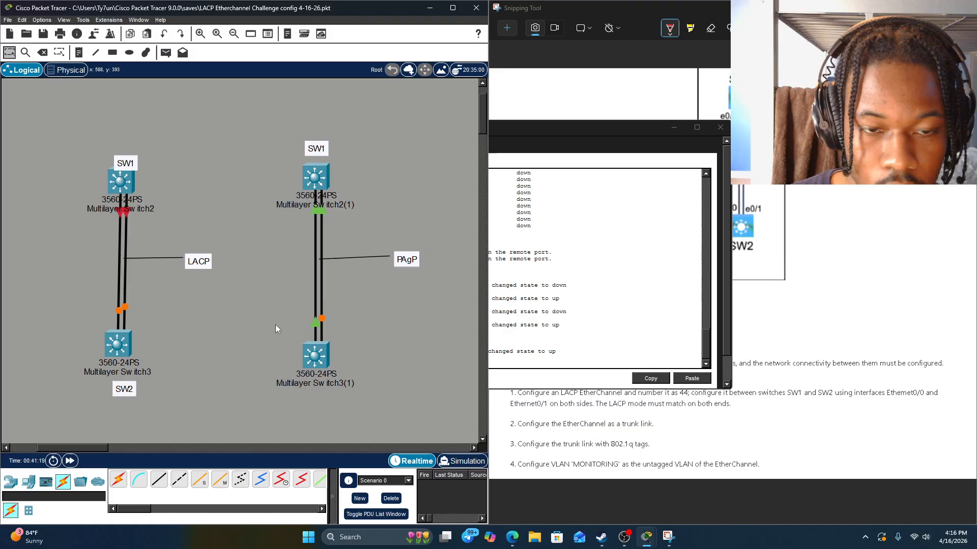
click(117, 340)
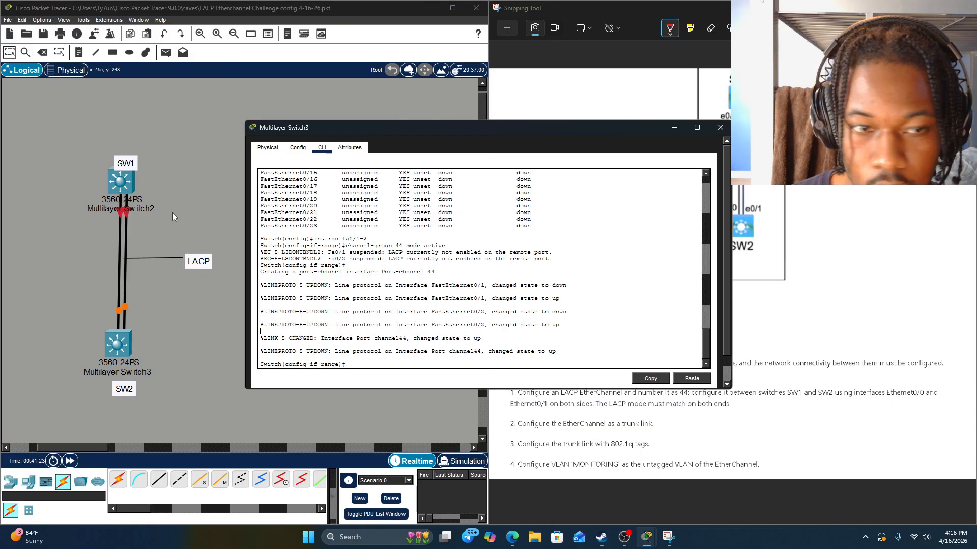
click(172, 213)
click(127, 200)
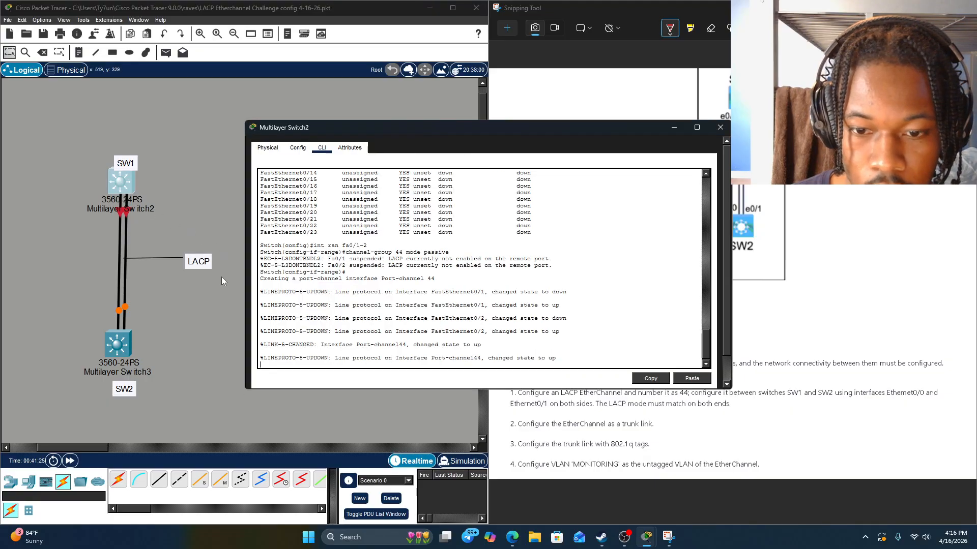
click(104, 418)
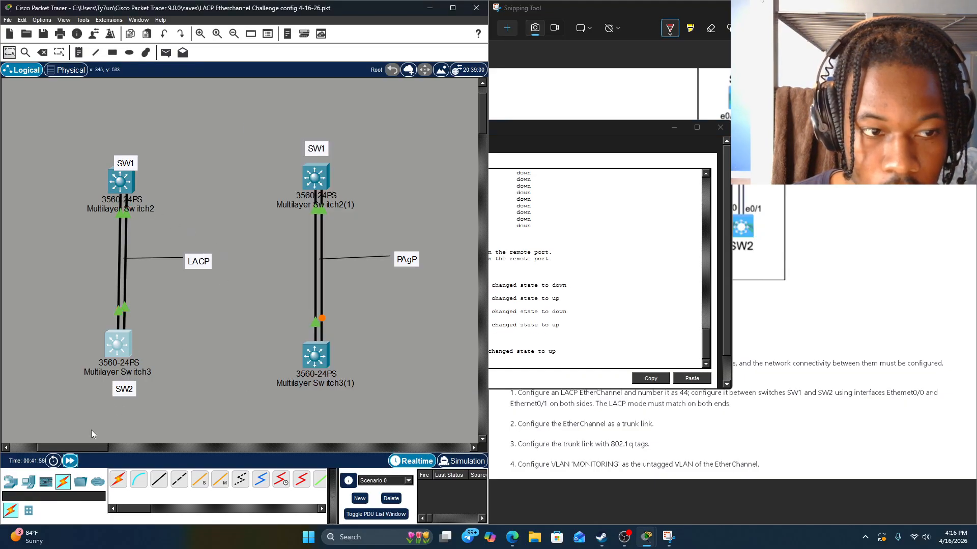
click(123, 184)
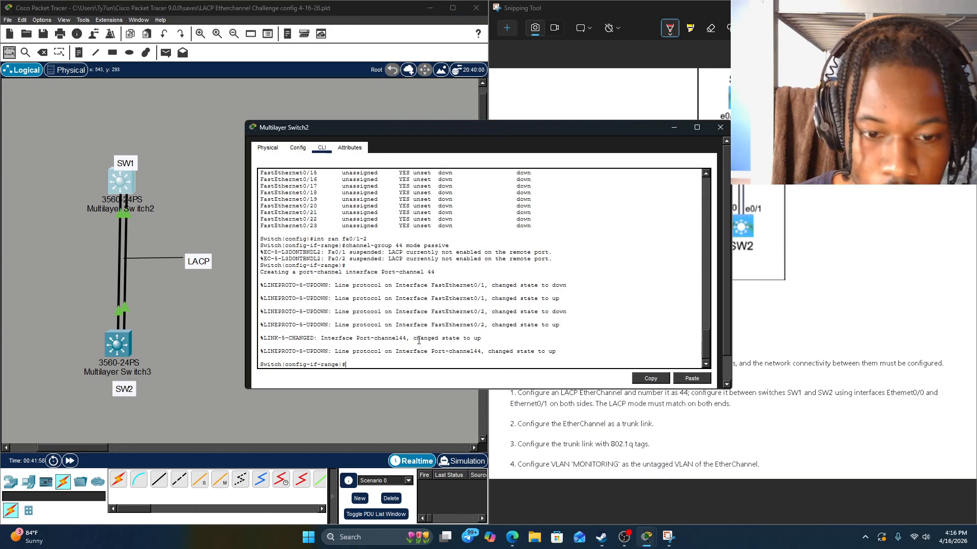
Step: List SW1's interface status with "do sh ip int br", mark the Port-channel44 row, and leave the listing
text(do sh ip)
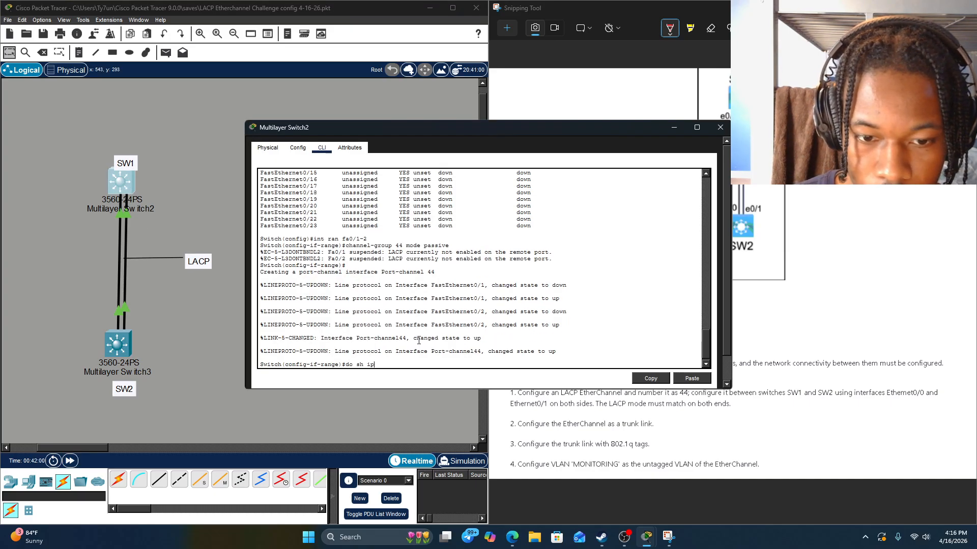
text( int br)
key(Return)
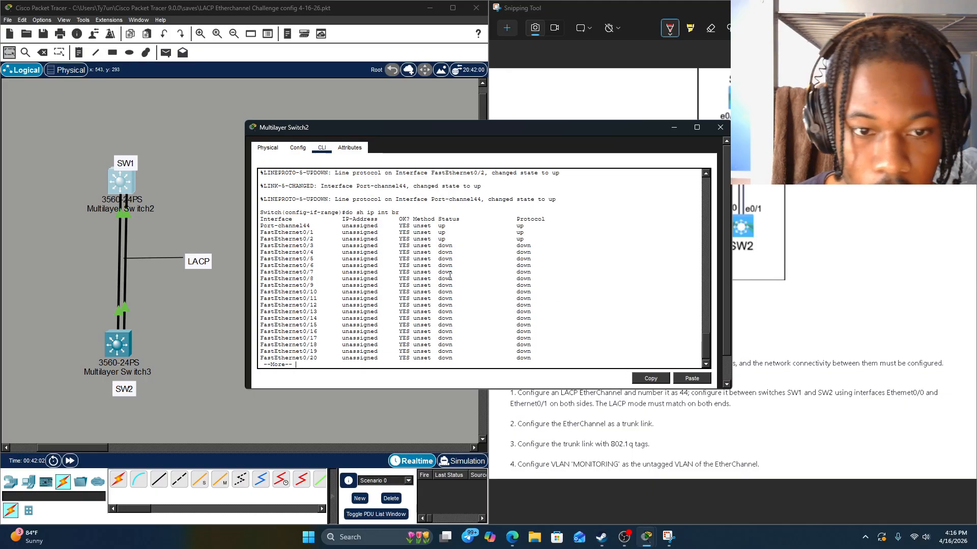
drag(549, 227, 259, 226)
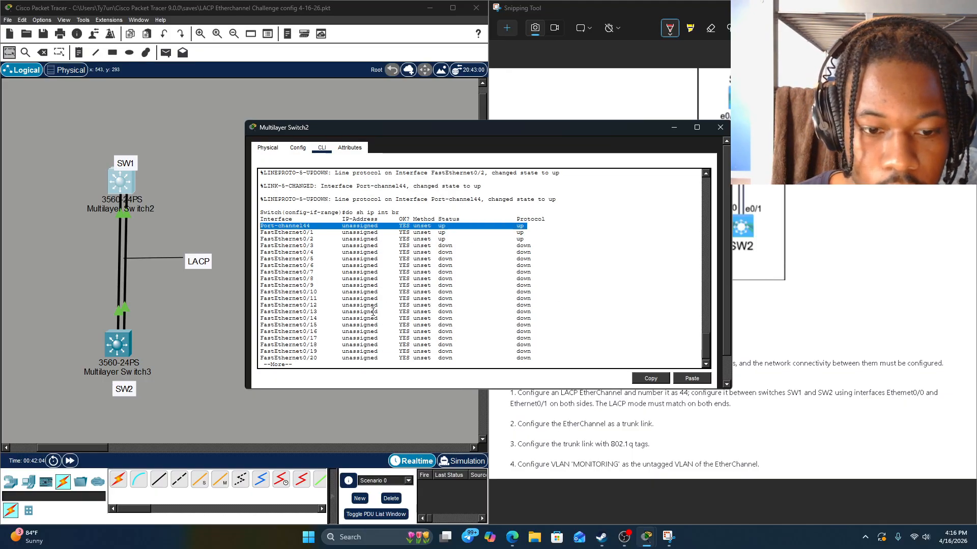
text(q)
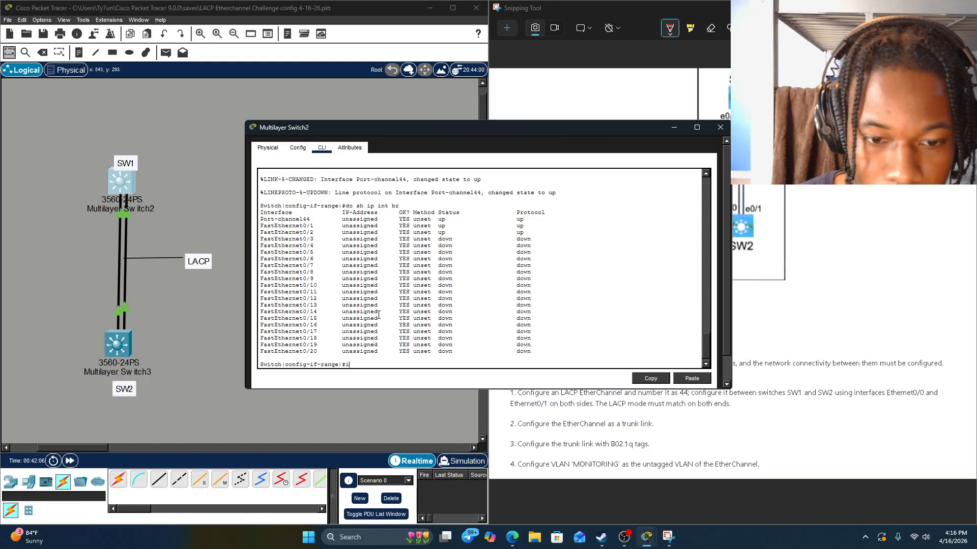
Step: Exit the interface range on SW1 and enter configuration of port-channel 44 with "int po44"
text(exit)
key(Return)
text(int fa)
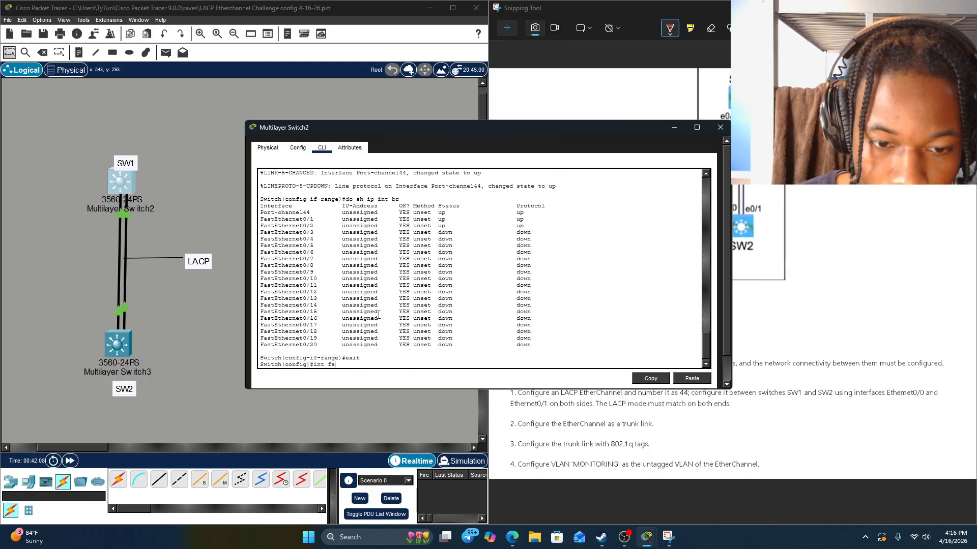
key(BackSpace)
text(po44)
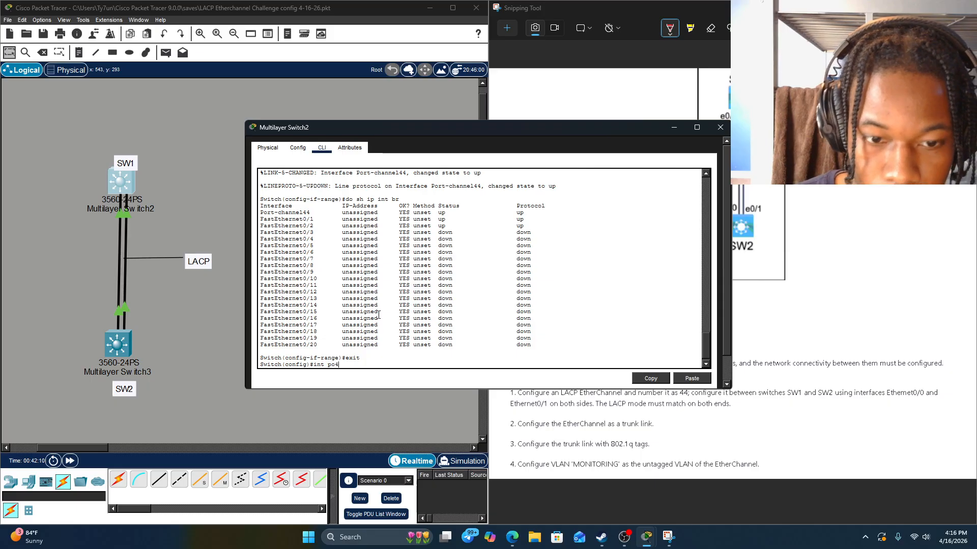
key(Return)
Step: Look up the options of "sw mode tr" on SW1's port-channel 44 and try to set trunk mode
text(sw)
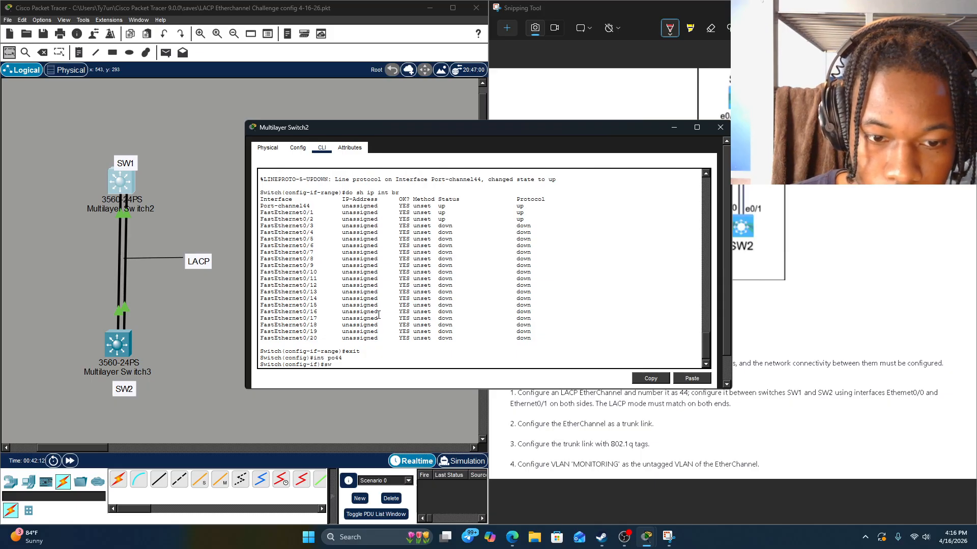
text( mode tr)
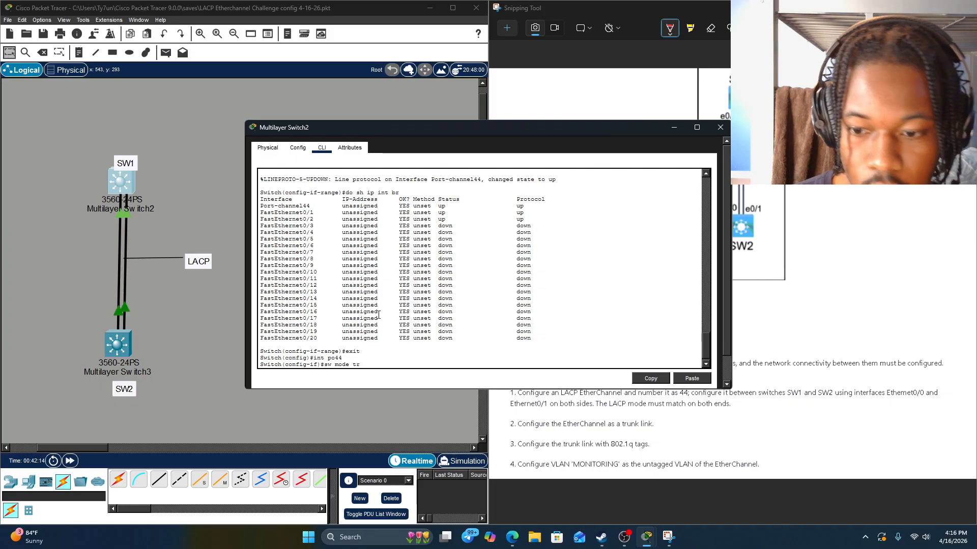
text( ?)
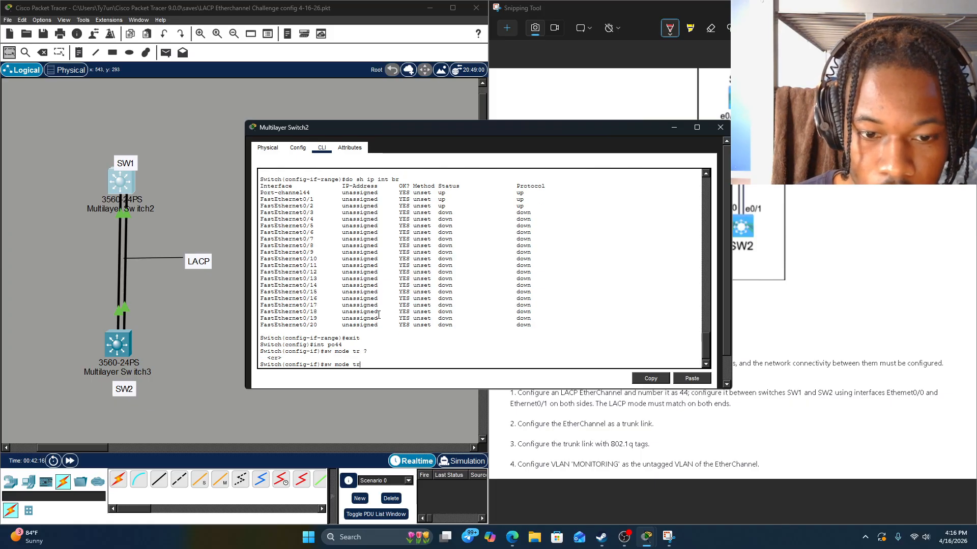
key(Return)
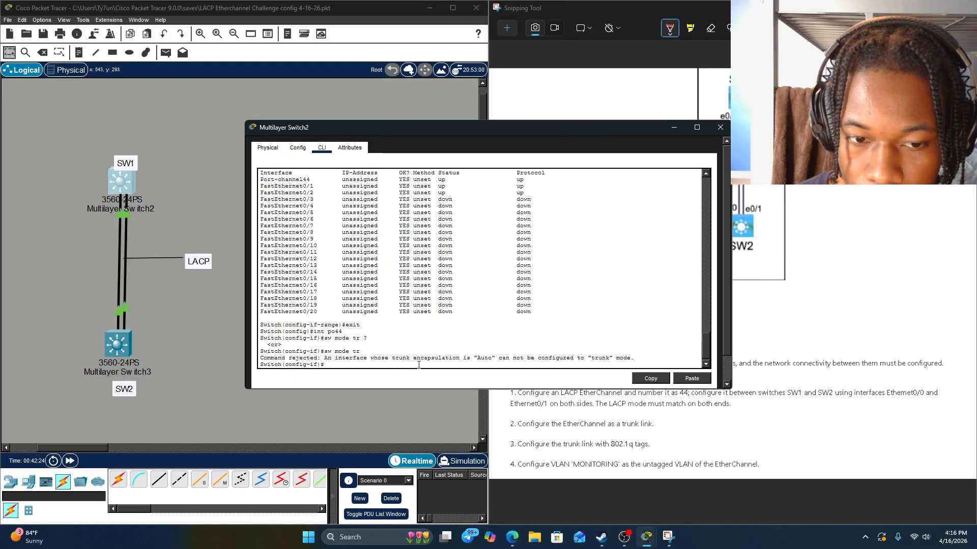
Step: Look up the switchport trunk options and set SW1's port-channel 44 trunk encapsulation to dot1q with "sw tr encap dot1q"
text(sw )
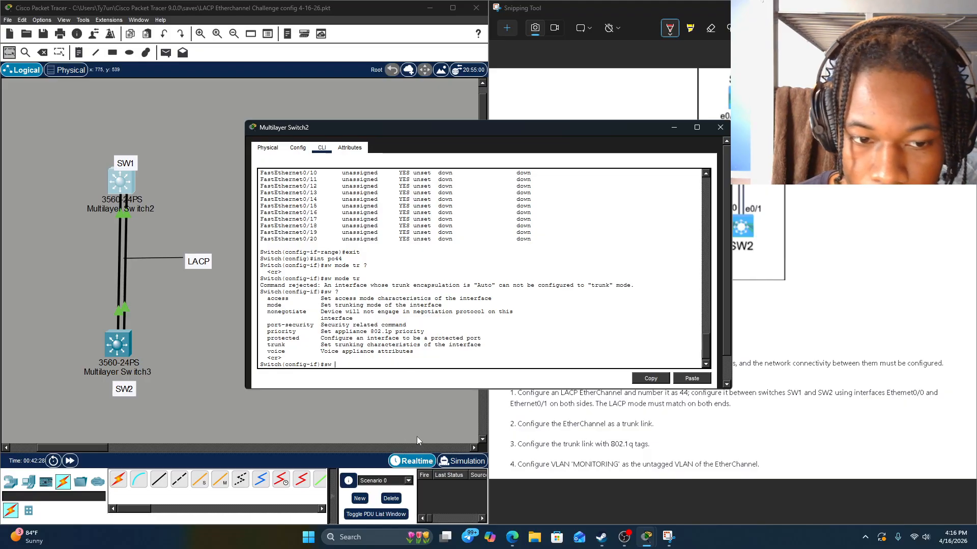
text(?t)
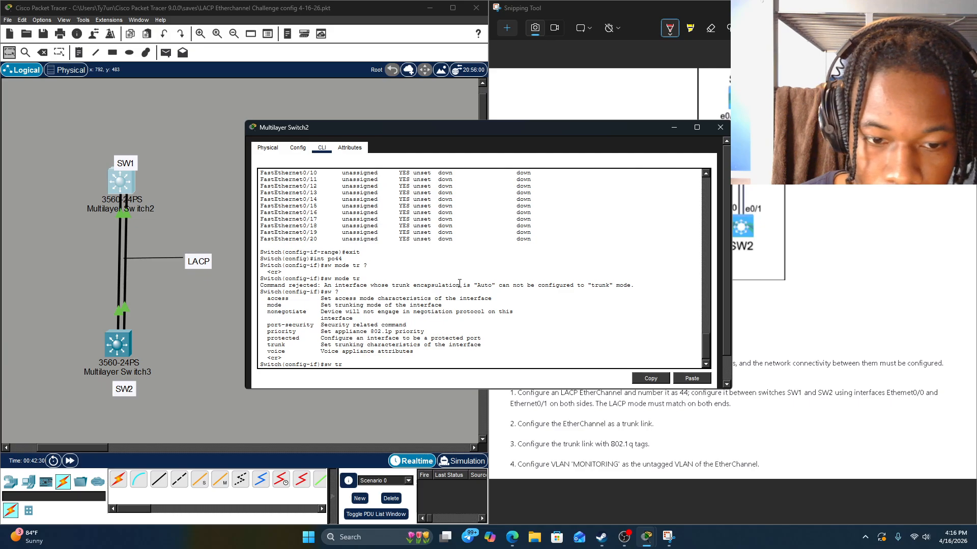
text(r ?)
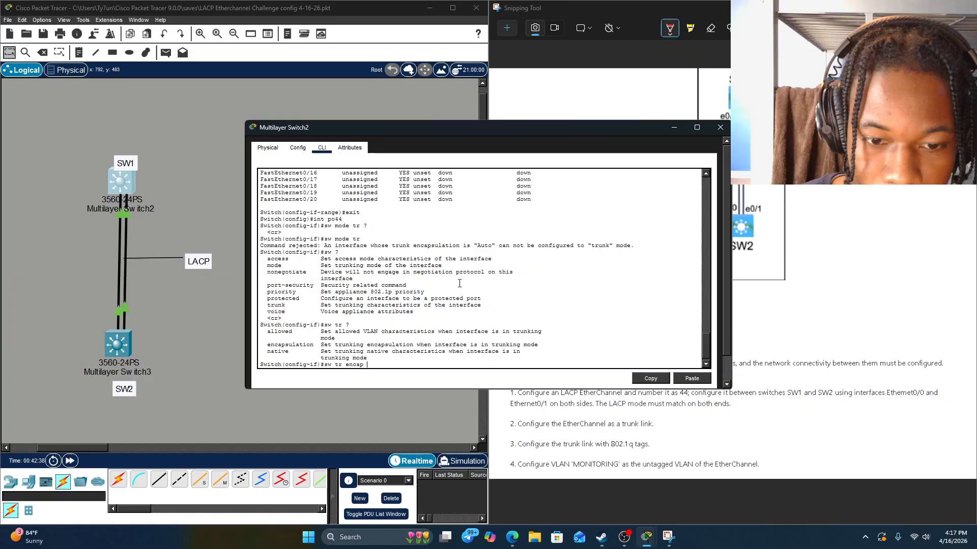
text(?)
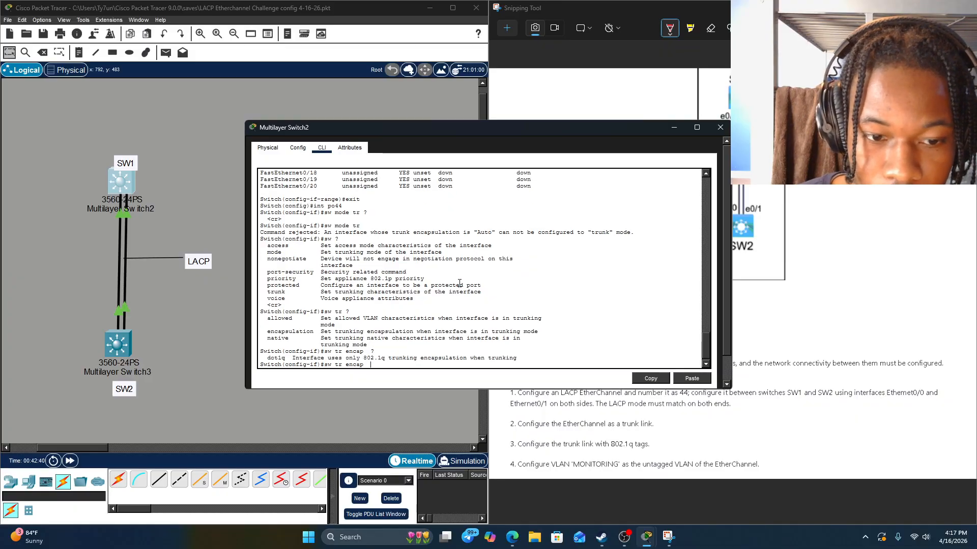
text(dot1q)
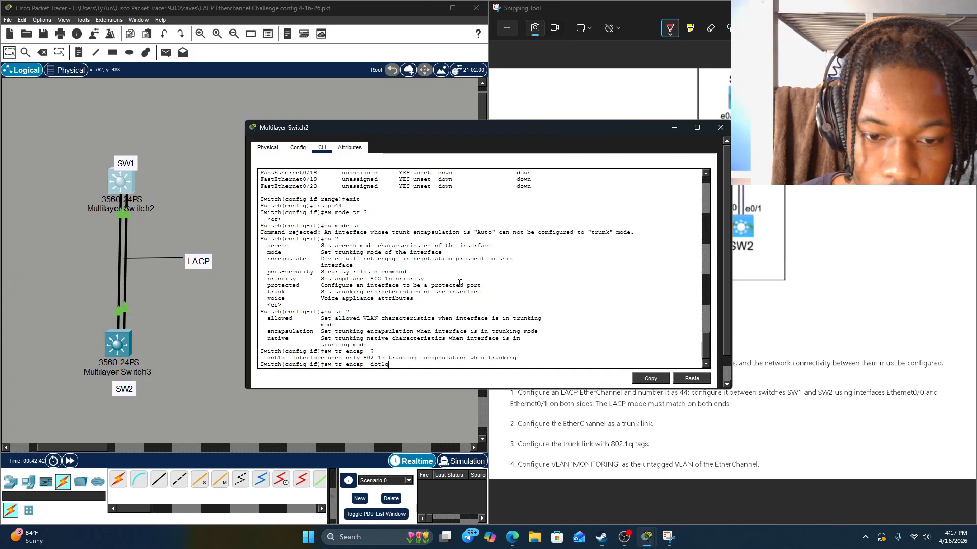
click(653, 452)
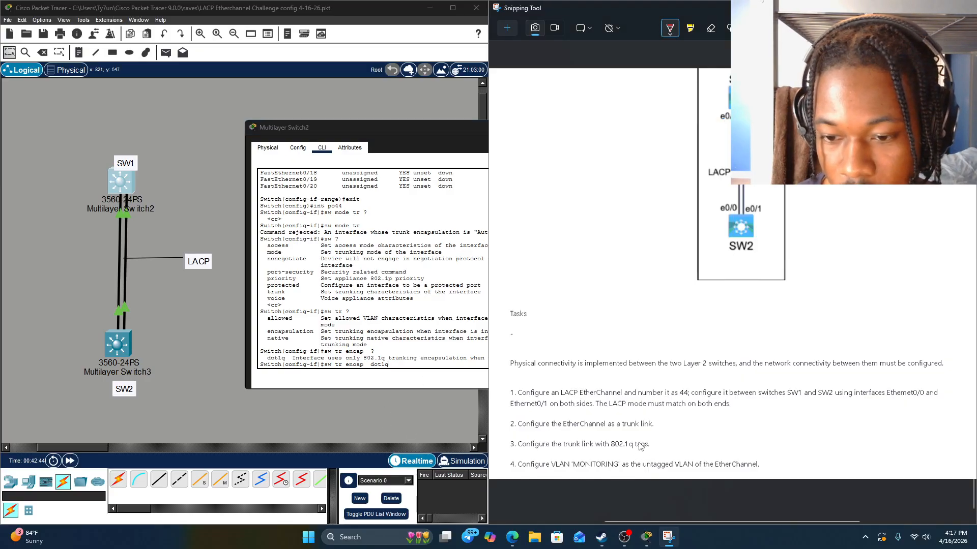
click(411, 383)
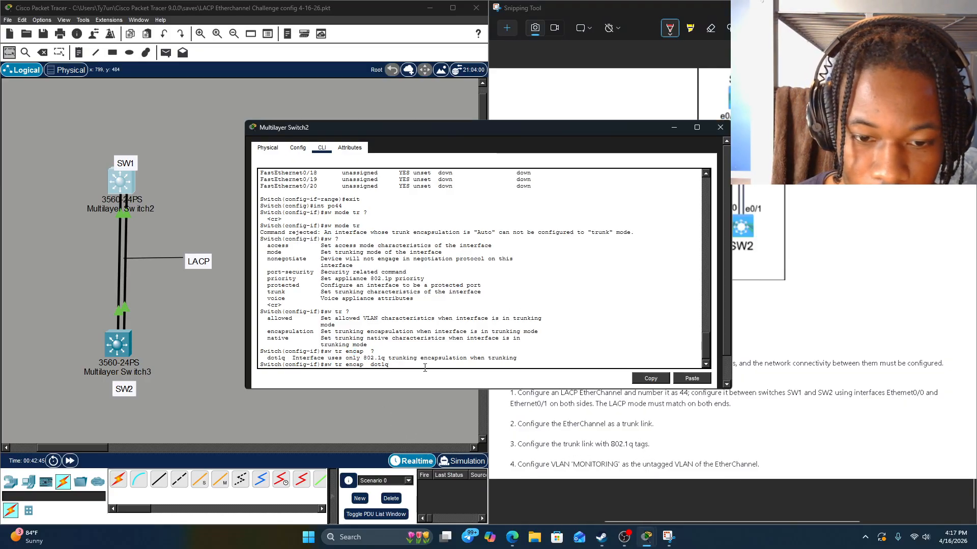
key(Return)
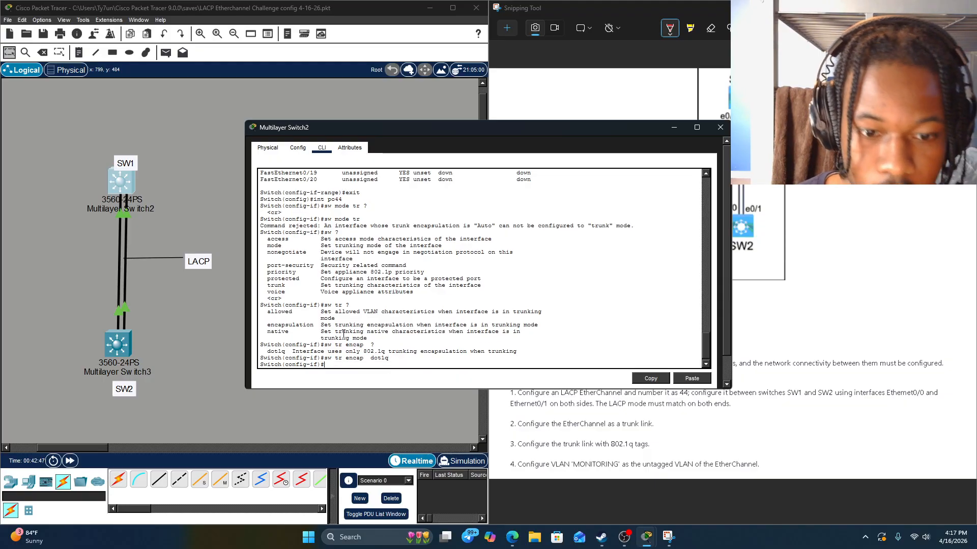
Step: Check SW1's trunk interfaces with "do sh int tr"
text(do sh ip)
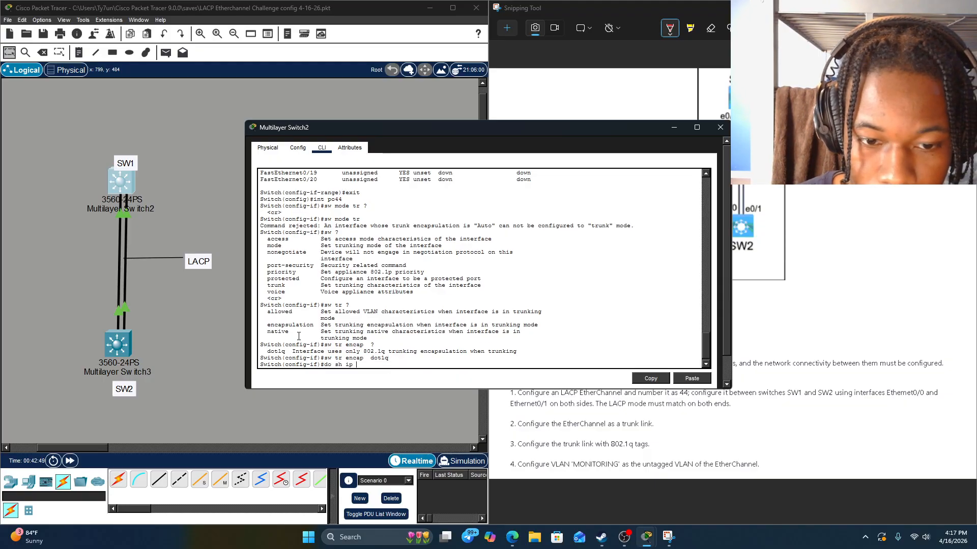
text( int tr)
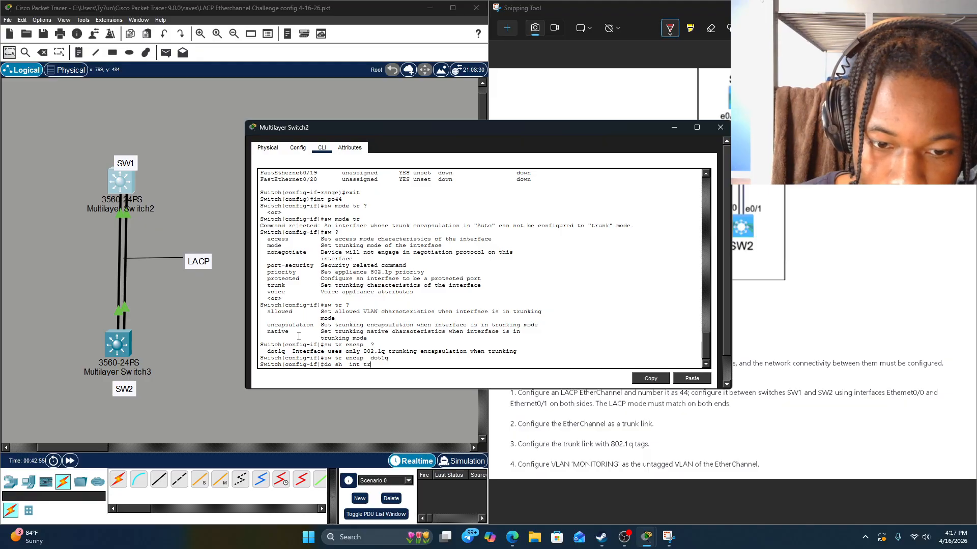
key(Return)
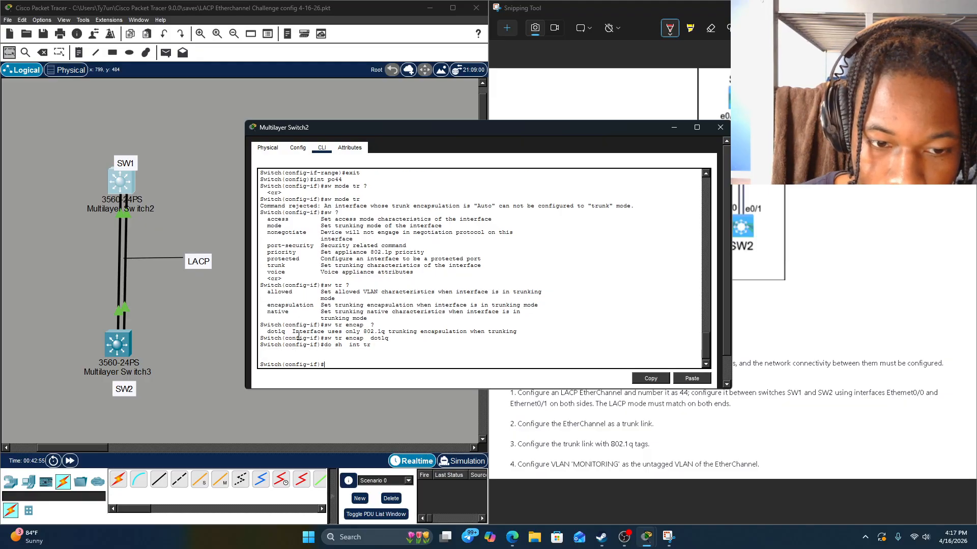
Step: Open the command line of the LACP pair's SW2 and check its trunk interfaces with "do sh int tr"
click(122, 339)
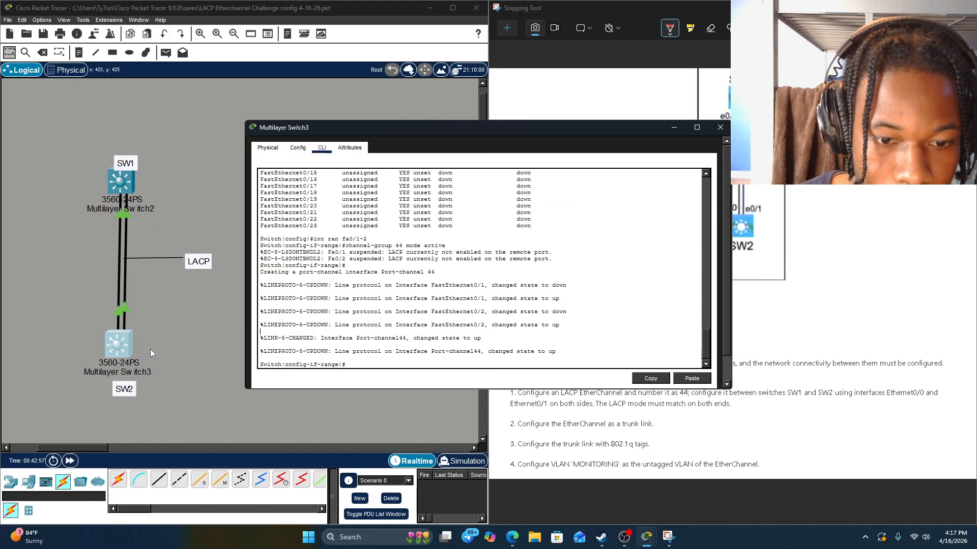
text(do sh tr int)
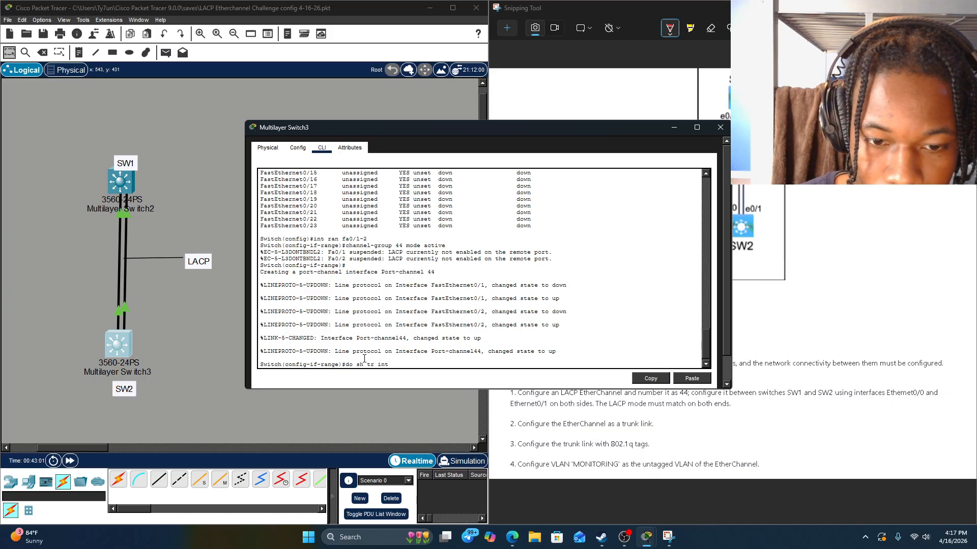
text( i)
key(BackSpace)
key(BackSpace)
key(BackSpace)
key(BackSpace)
key(BackSpace)
text(in)
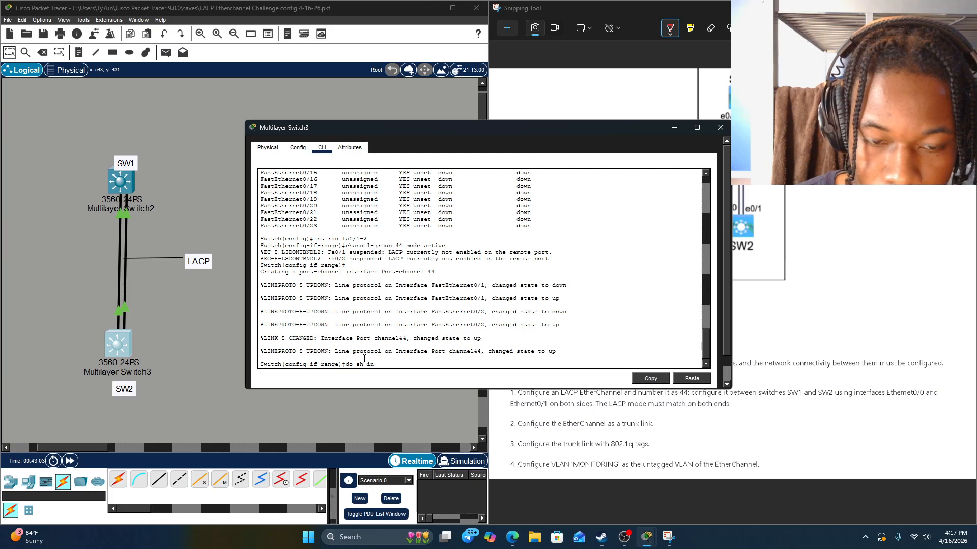
text(t tr)
key(Return)
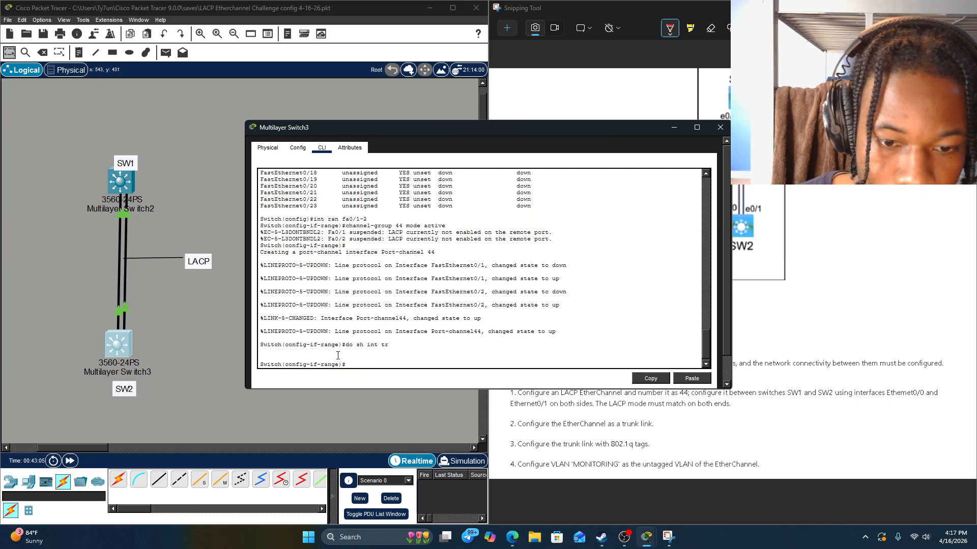
Step: Return to SW1's command line, set port-channel 44 to trunk mode with "sw mode tr", and fast-forward the simulation time
click(120, 182)
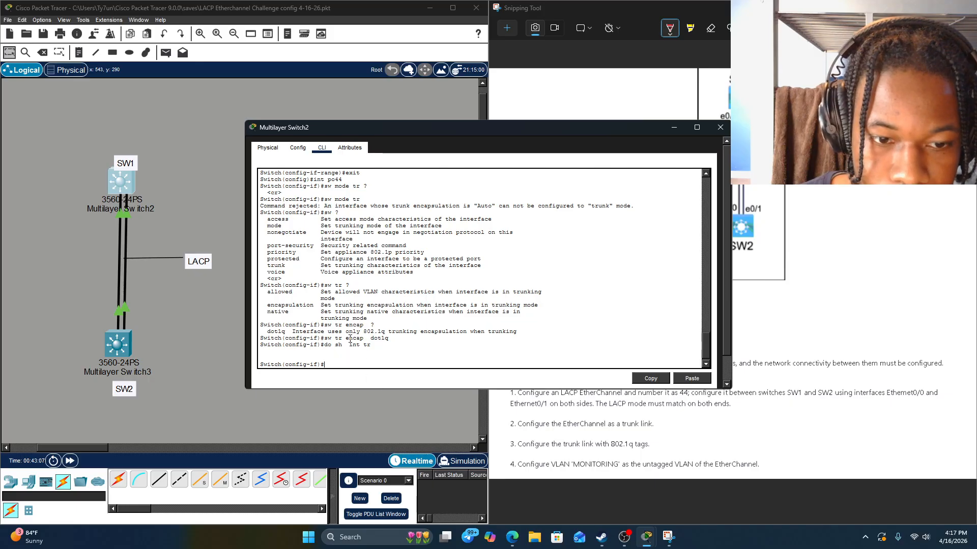
key(Up)
key(Up)
key(Up)
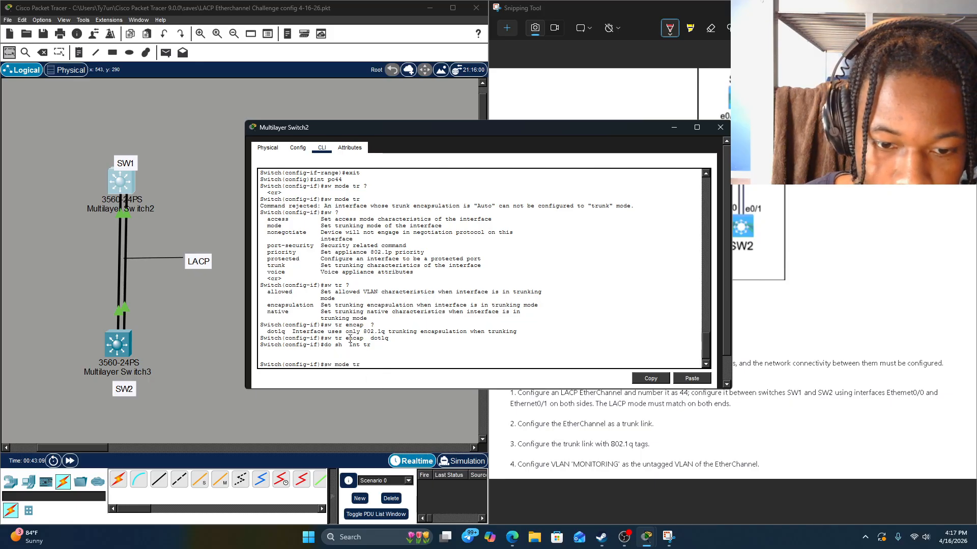
key(Return)
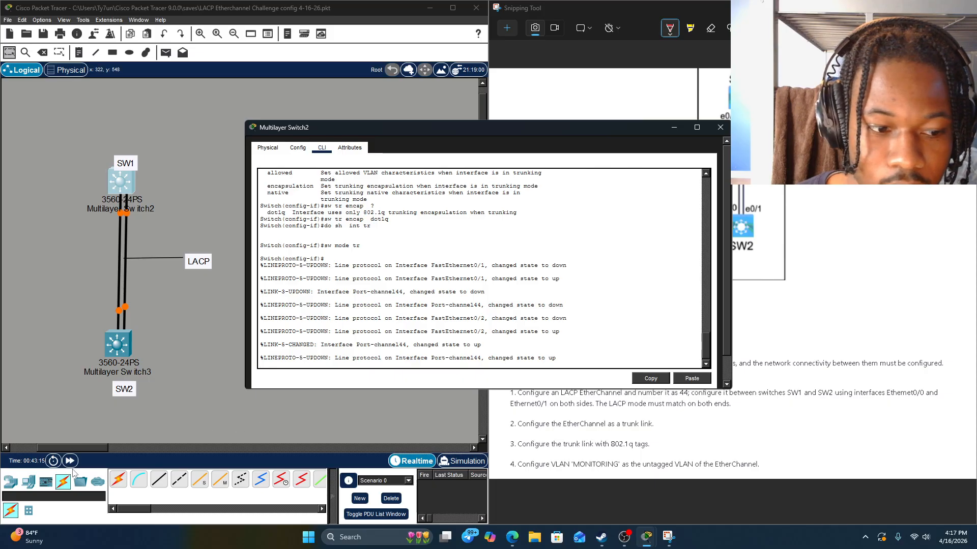
click(70, 461)
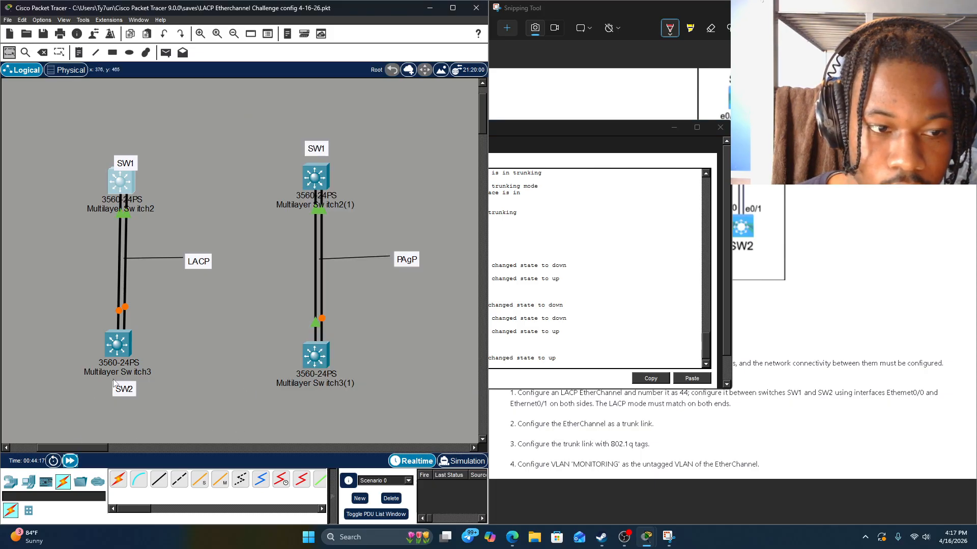
Step: Go to SW2's command line, exit the interface range, and enter configuration of port-channel 44 with "int po44"
click(500, 356)
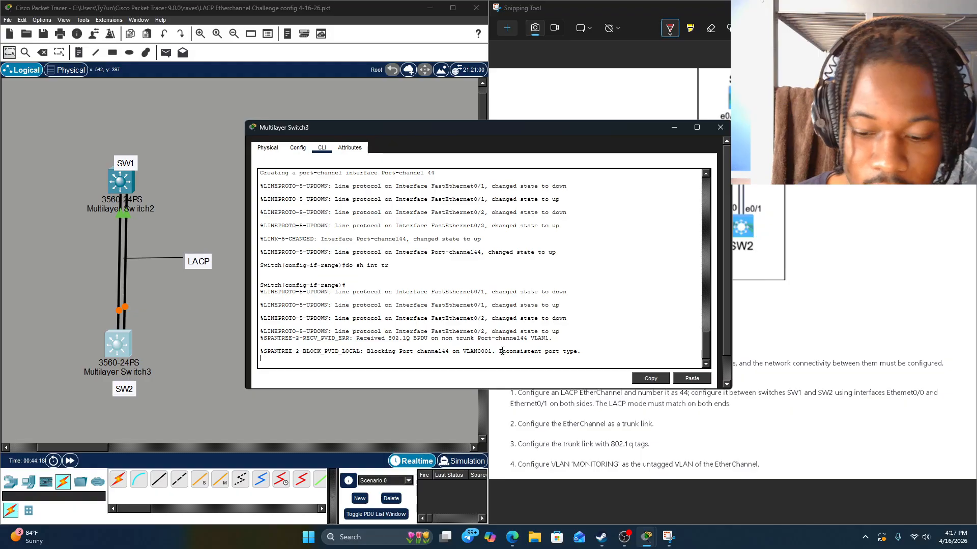
key(Return)
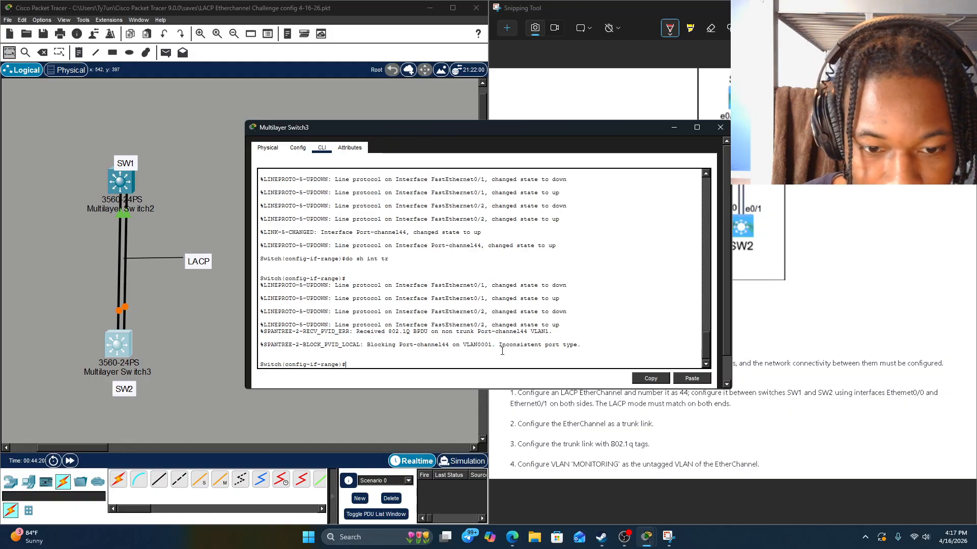
text(int po)
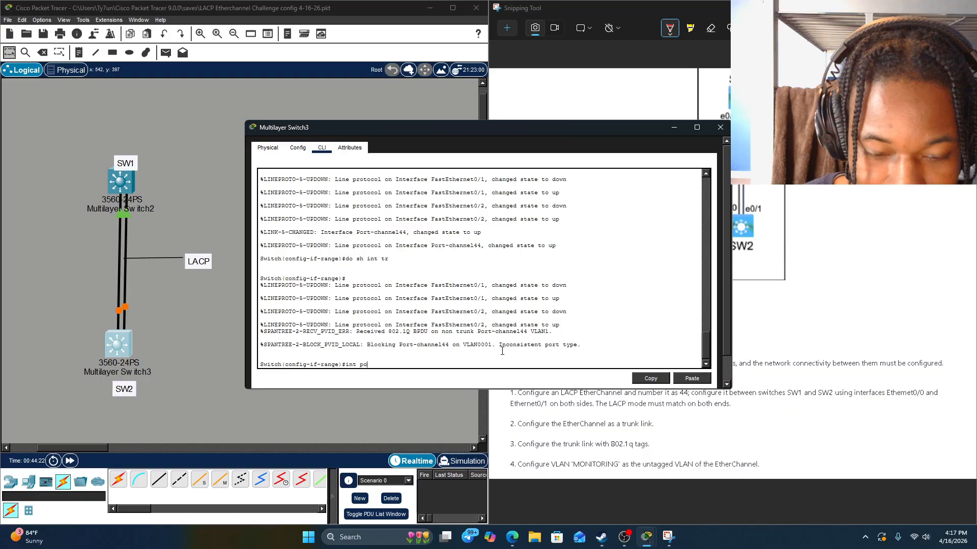
text(exit)
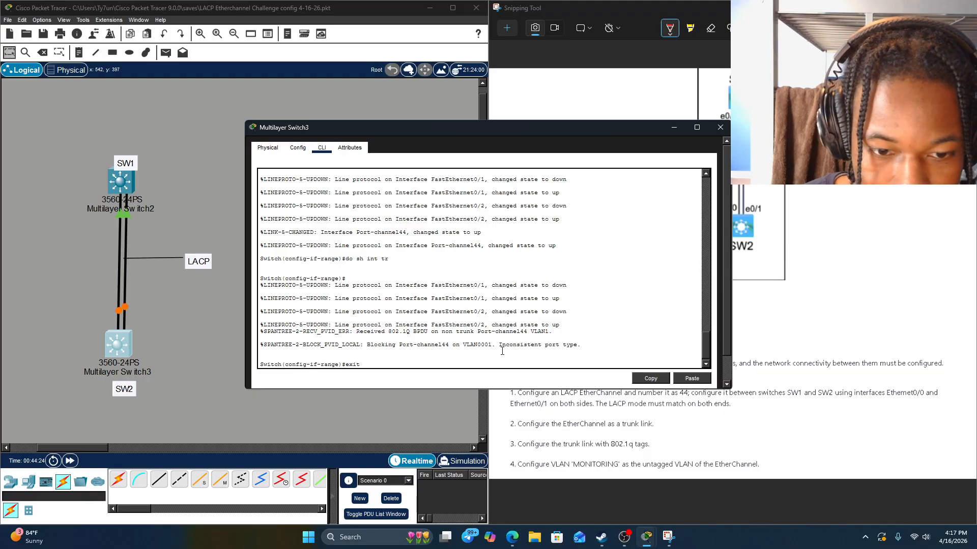
key(Return)
text(in)
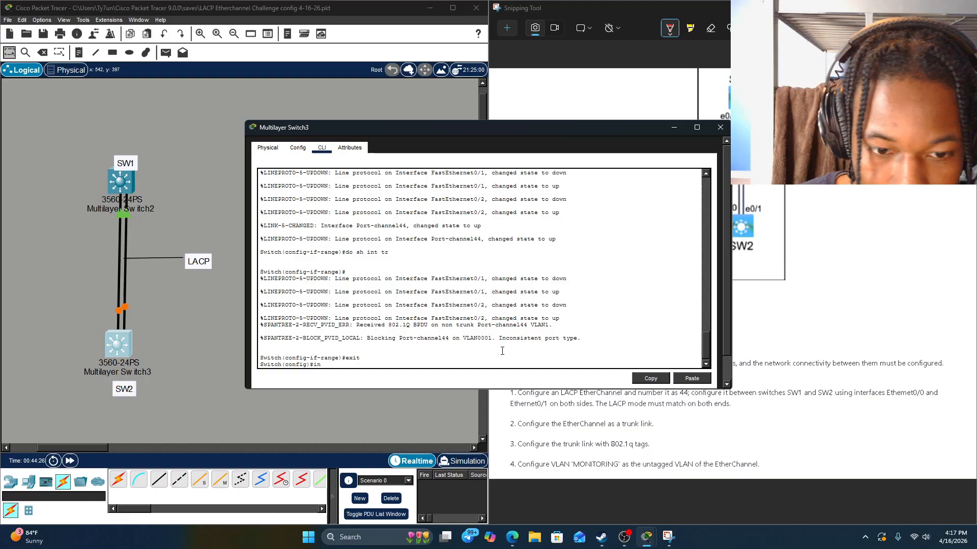
text(t po44)
key(Return)
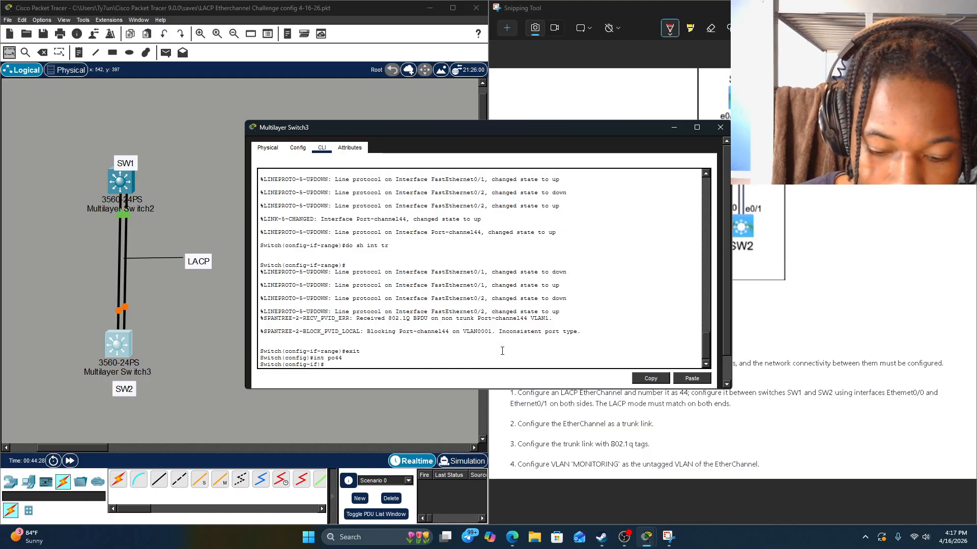
Step: Set SW2's port-channel 44 to dot1q encapsulation with "sw tr encap dot1q" and trunk mode with "sw mode tr", and fast-forward the simulation time
text(tr encap dot1q)
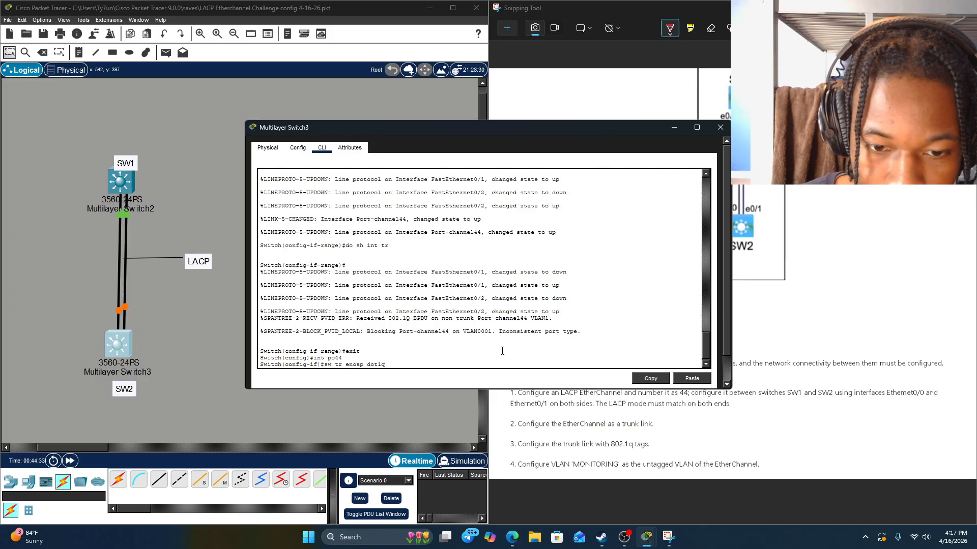
key(Return)
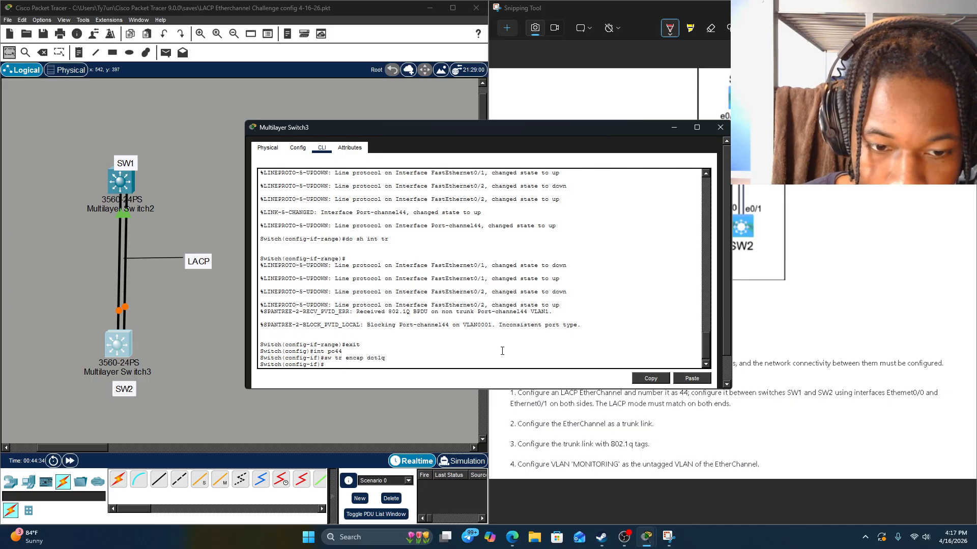
text(sw mode tr)
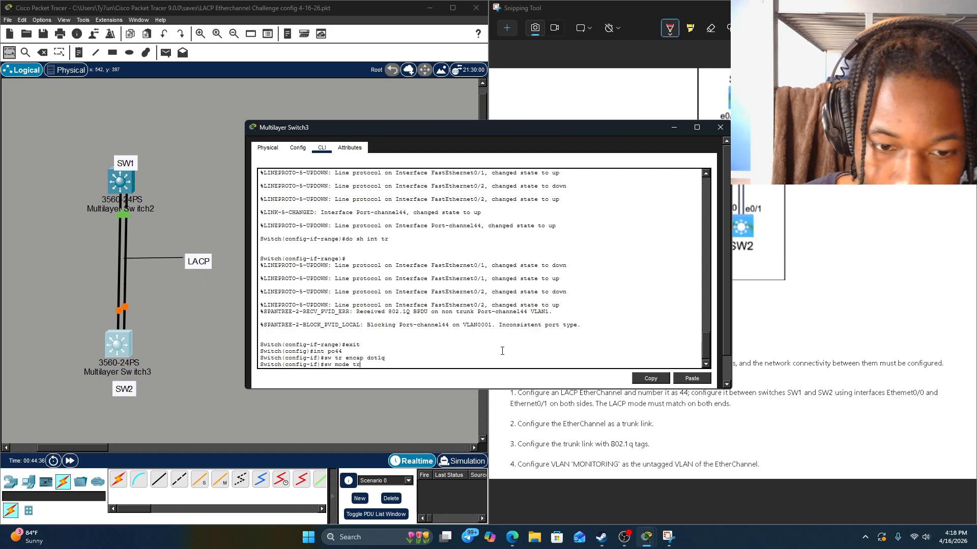
key(Return)
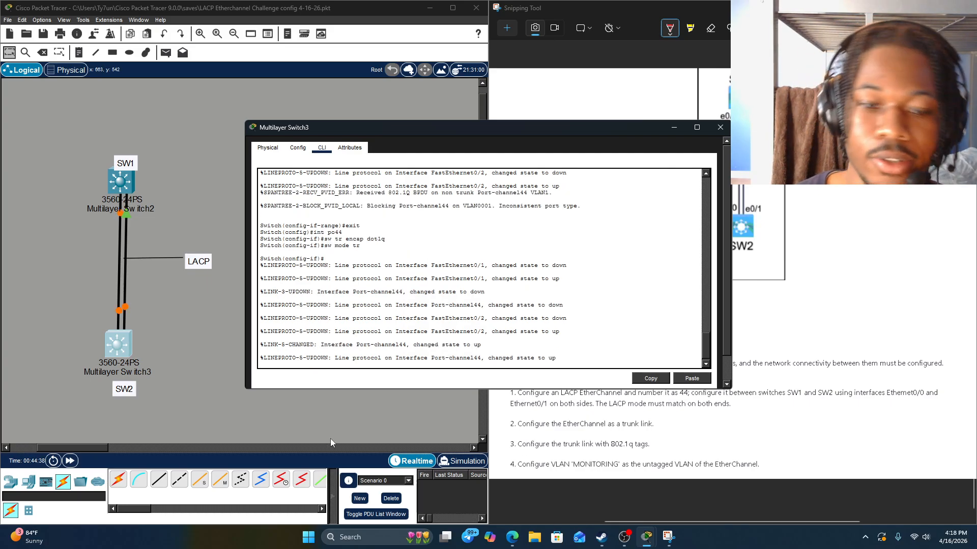
click(67, 464)
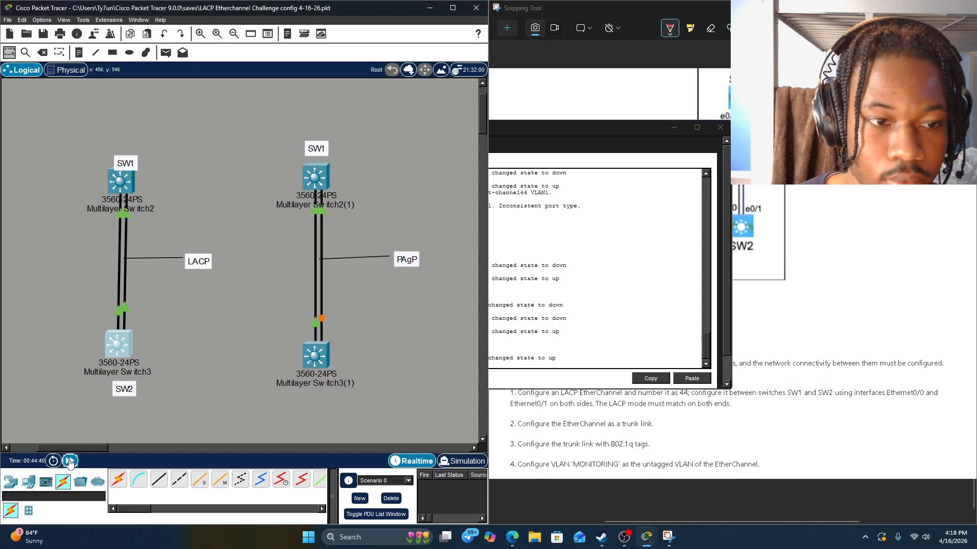
Step: Check SW2's trunk interfaces with "do sh int tr" and move its command-line window higher up, clear of the task text
click(493, 341)
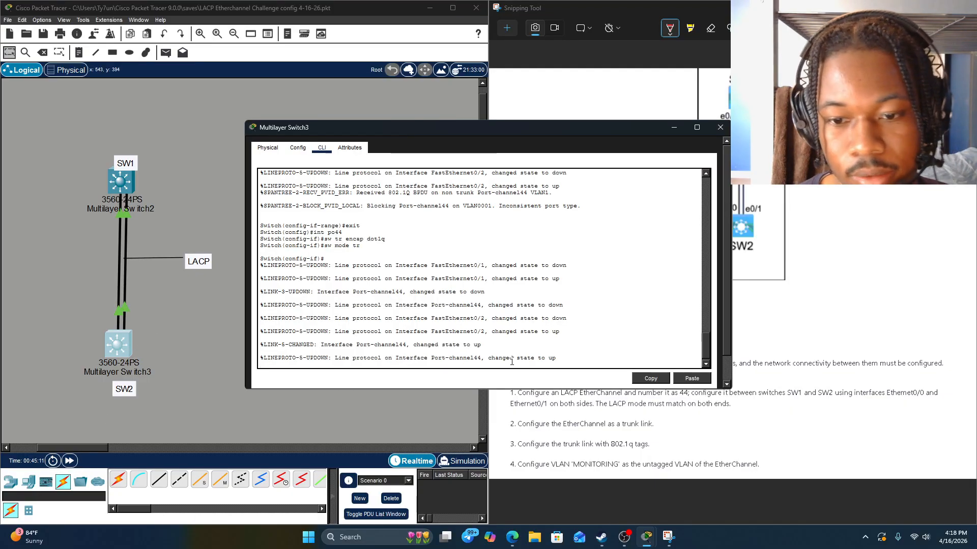
text(do s)
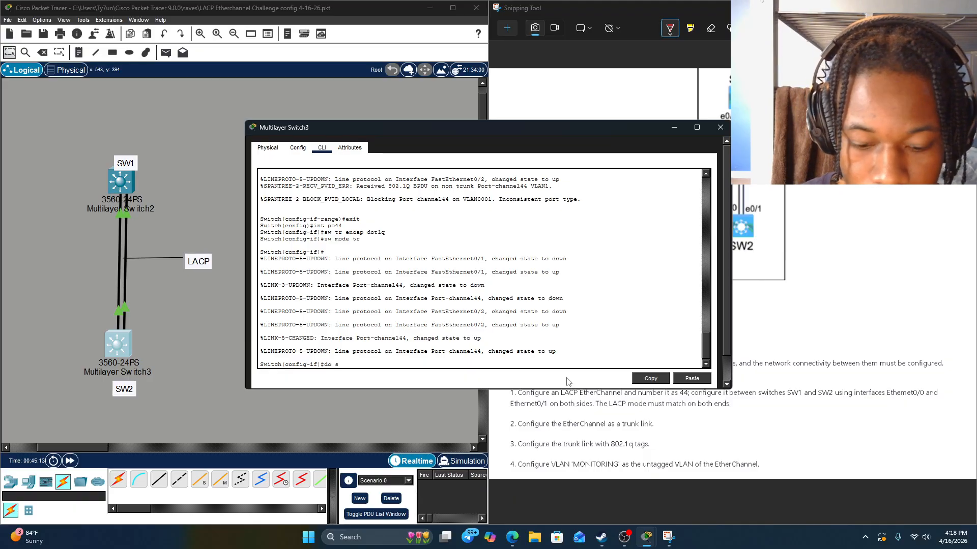
text(h inty)
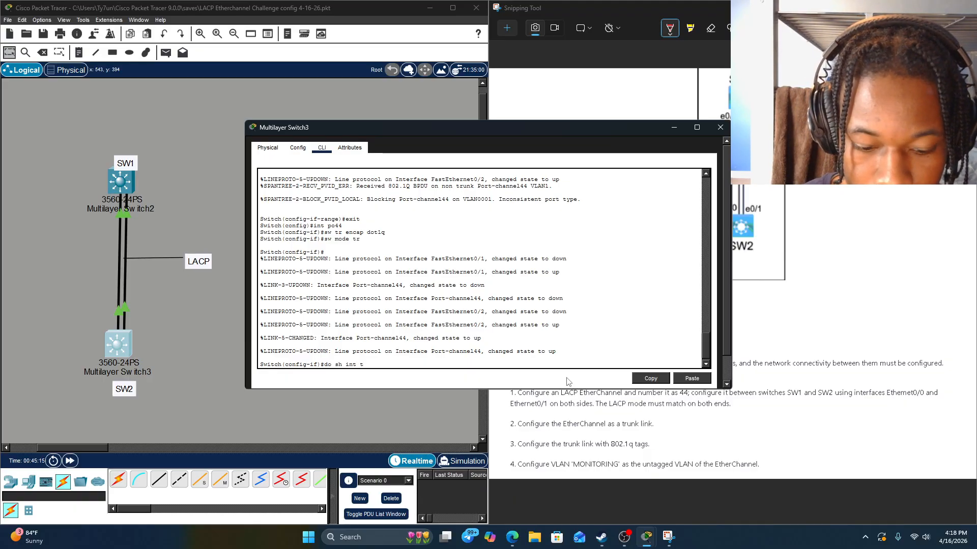
key(BackSpace)
text(tr)
key(Return)
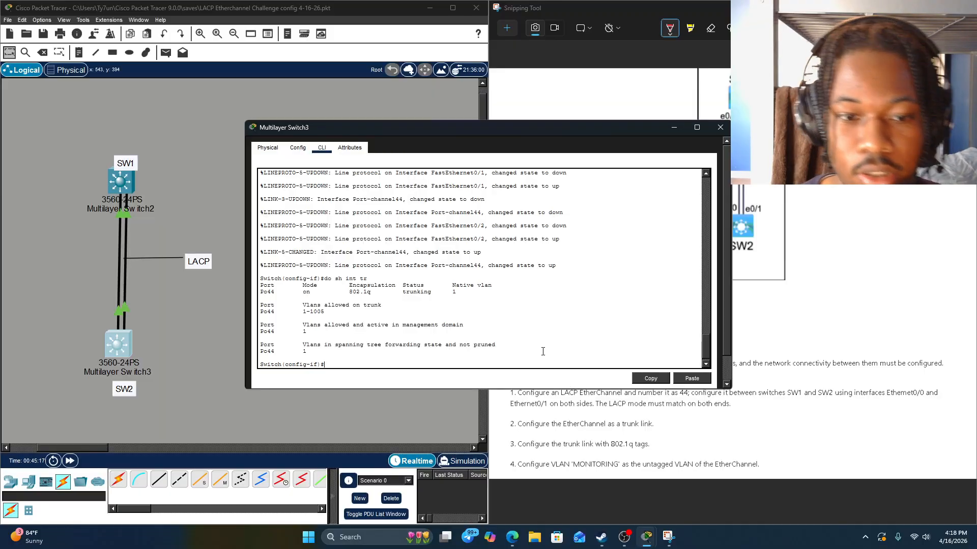
drag(503, 126, 423, 61)
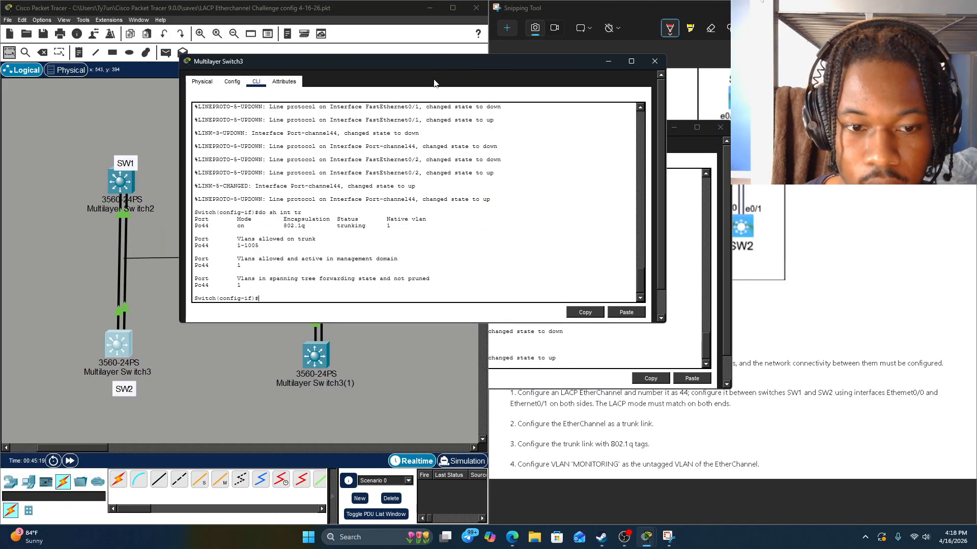
Step: Exit SW2's port-channel configuration, create VLAN 10 with "vl 10", and name it MONITORING
click(660, 463)
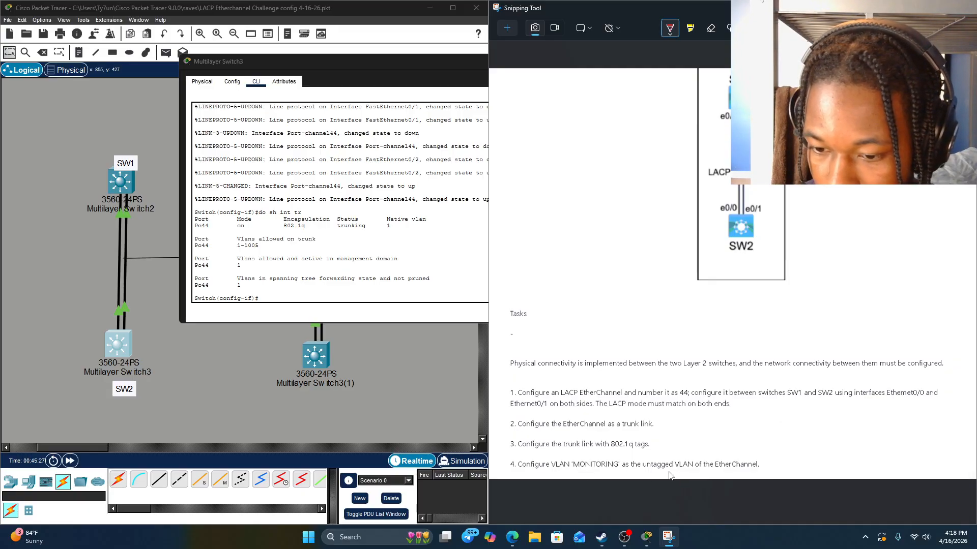
click(384, 318)
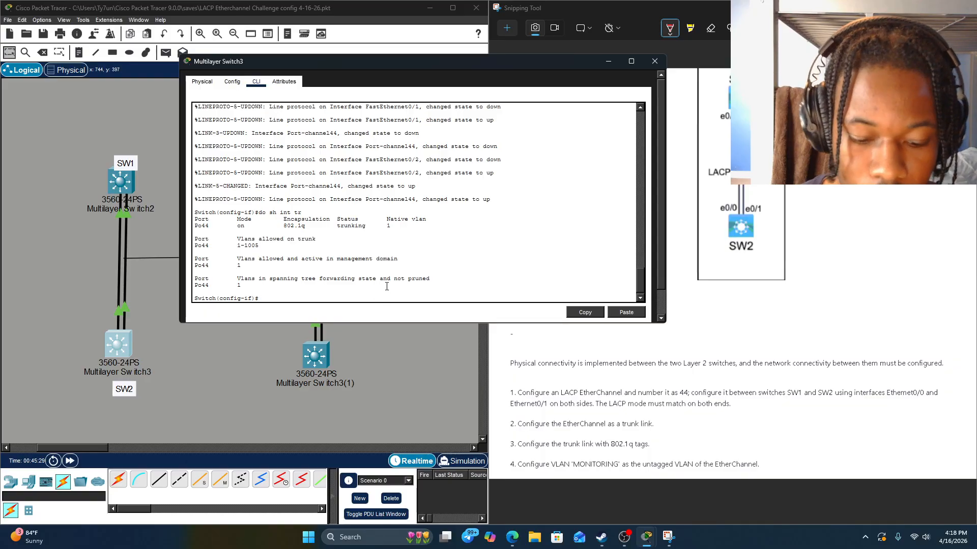
text(exit)
key(Return)
text(vl)
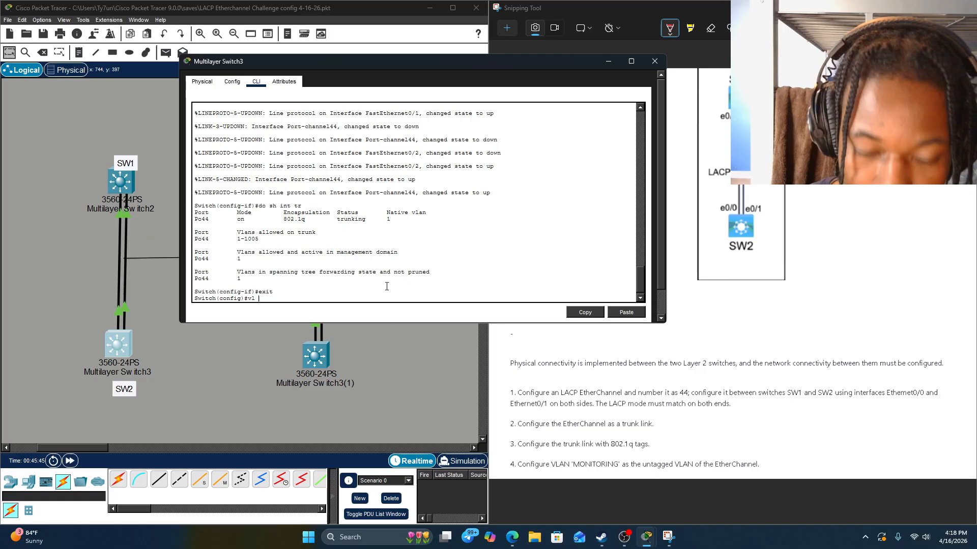
text(10)
key(Return)
text(name MOINT)
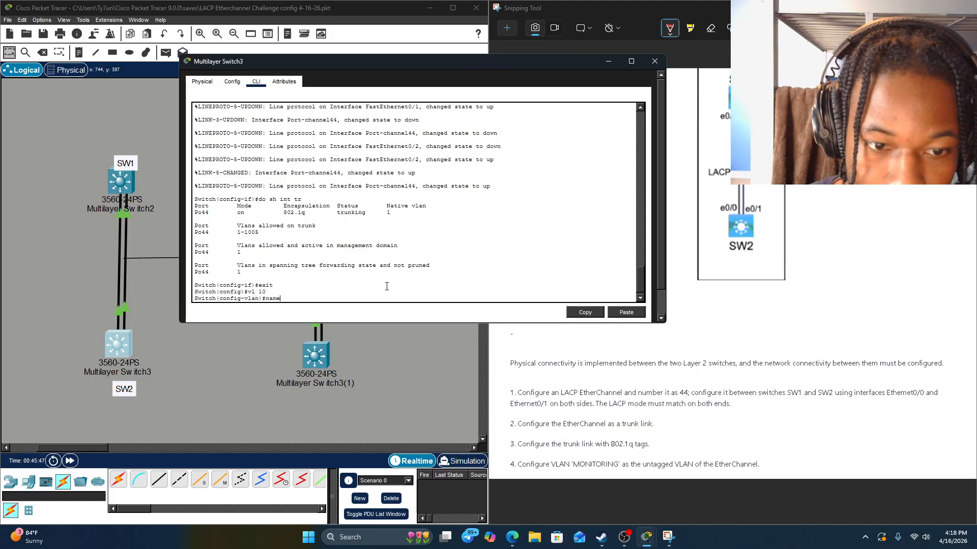
key(BackSpace)
key(BackSpace)
key(BackSpace)
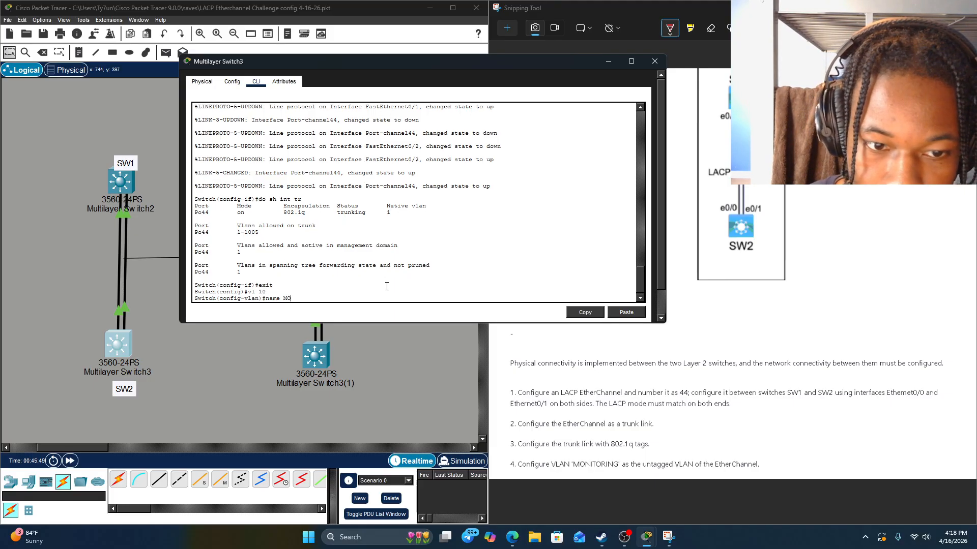
text(NITORING)
key(Return)
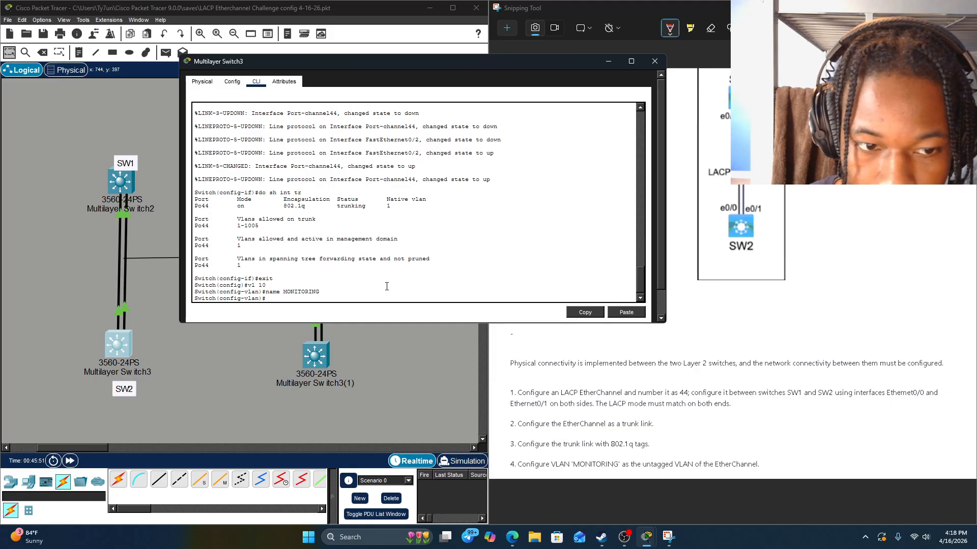
Step: Look up the available VLAN configuration commands with "sw ?" and "?", and exit to global configuration
text(sw ?)
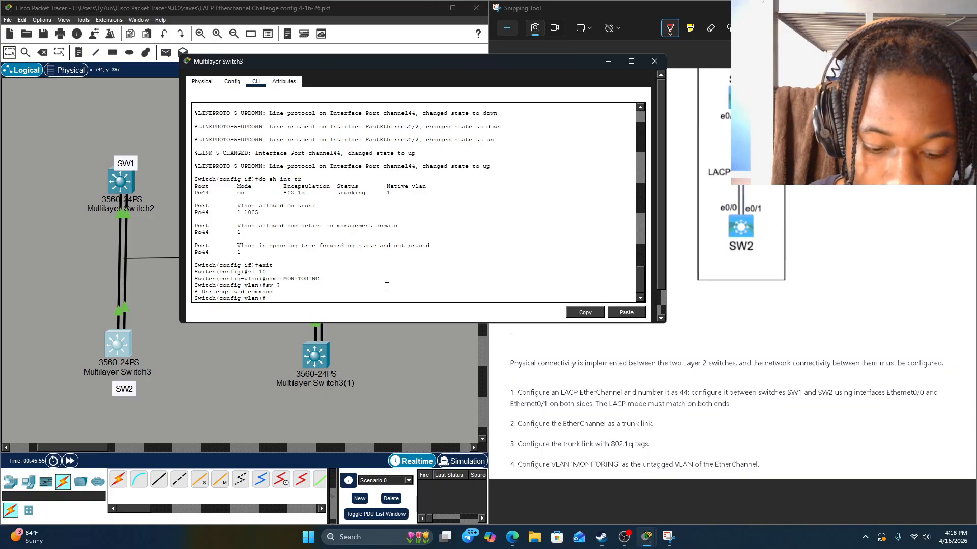
text(?)
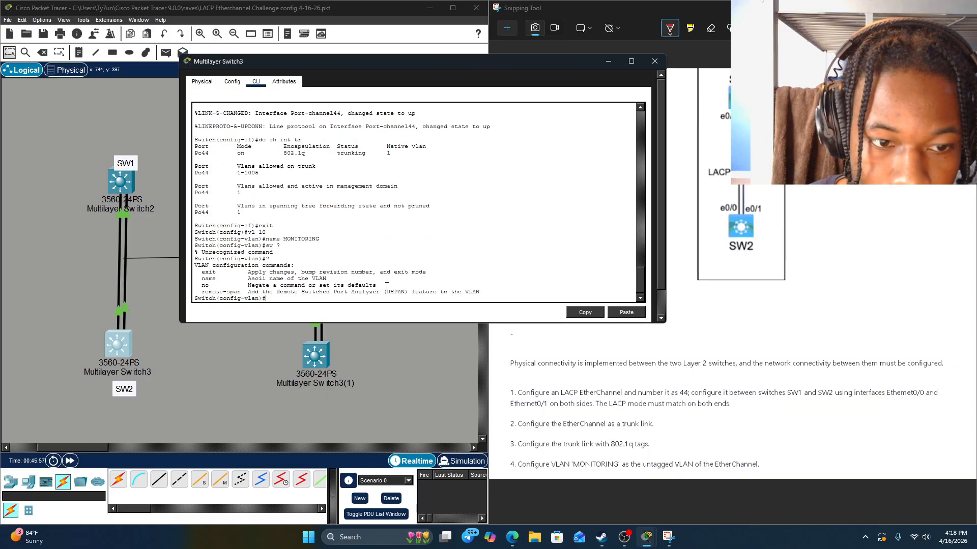
text(exit)
key(Return)
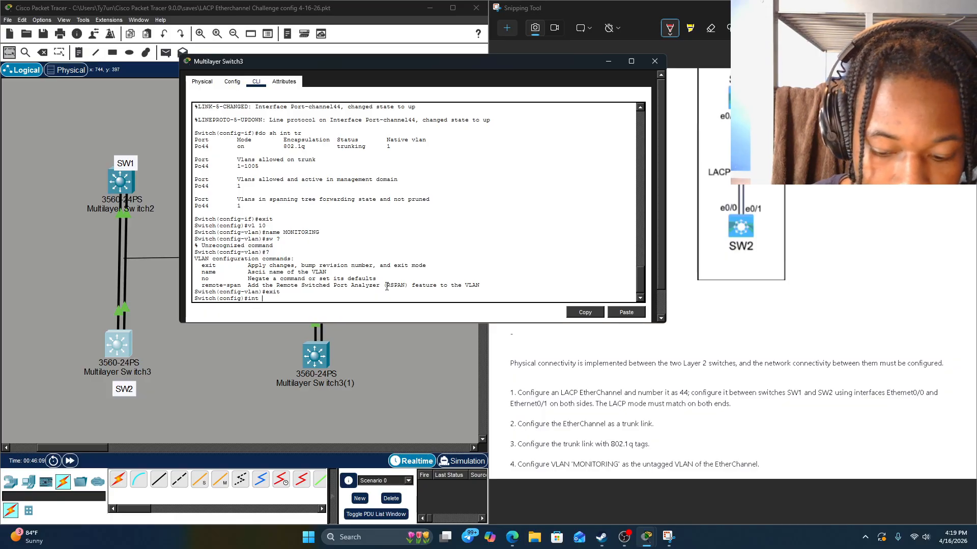
Step: Look up the interface types and VLAN number range with "?", and enter the VLAN 10 interface with "int vlan 10"
text(?vla)
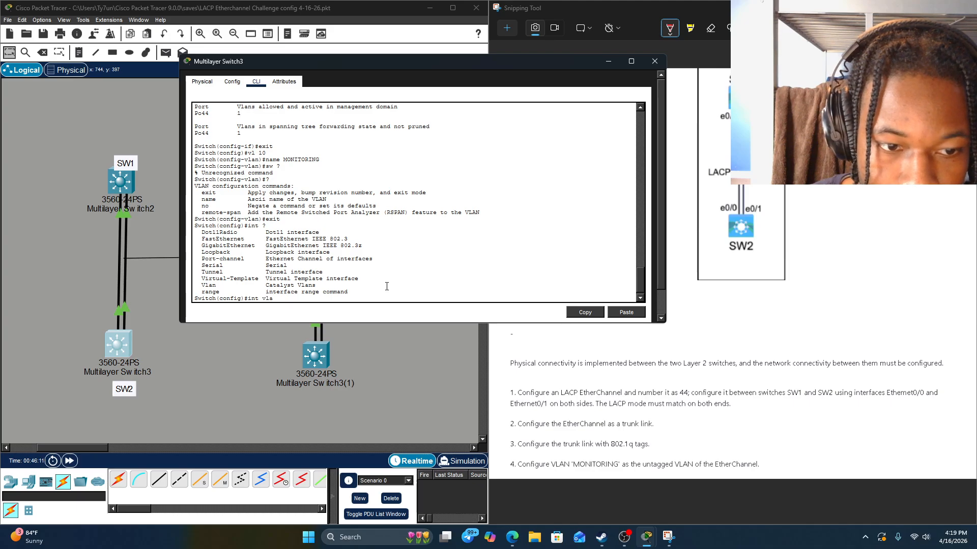
text(n >?)
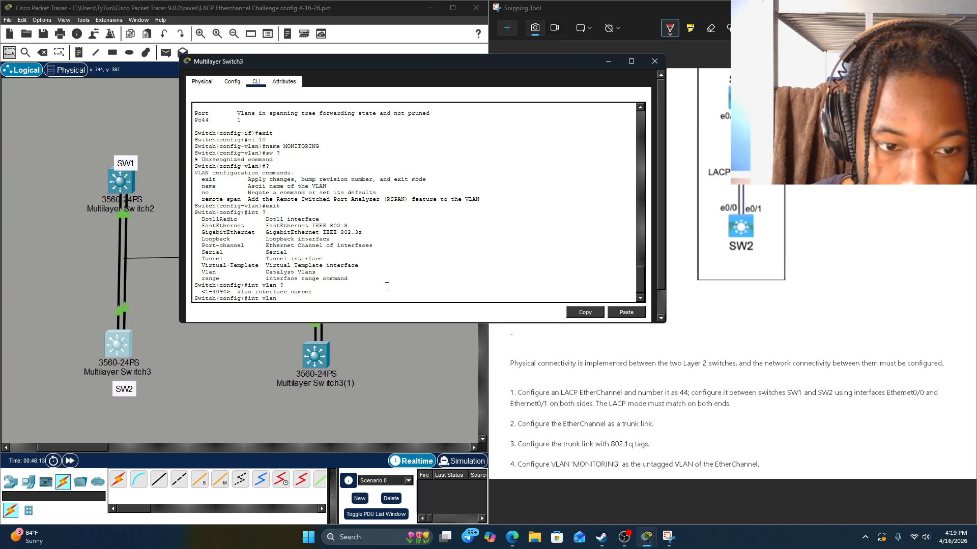
text(10)
key(Return)
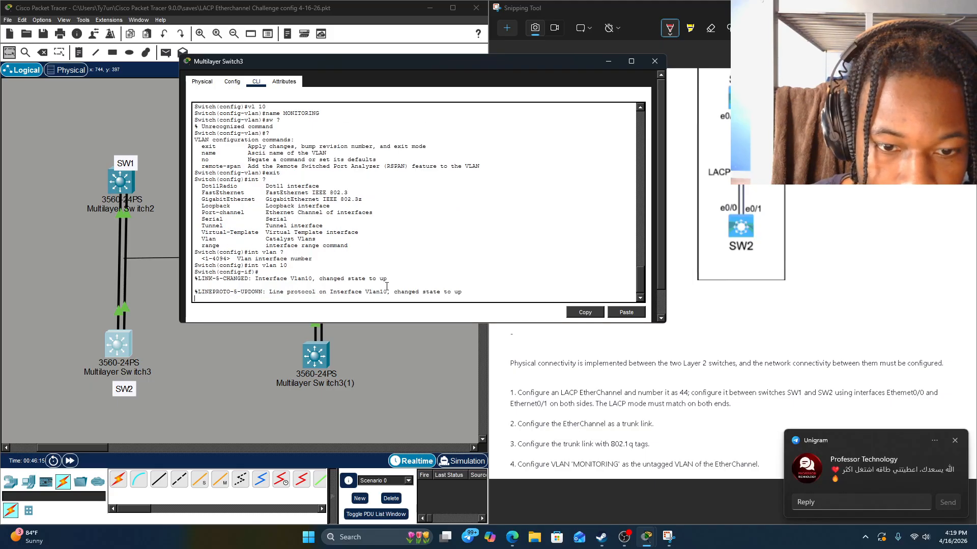
Step: List the configuration commands available on the VLAN 10 interface with "?" and exit to global configuration
key(Return)
text(?)
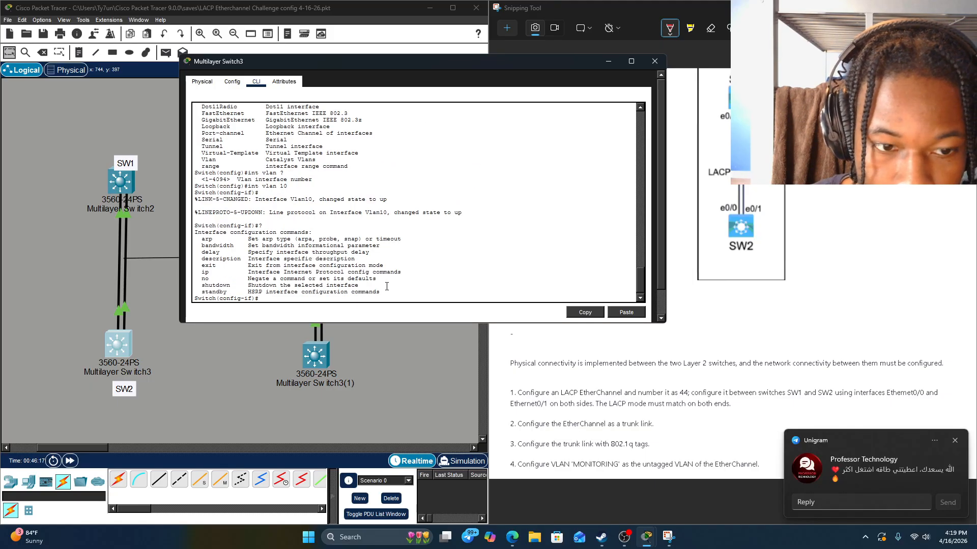
key(Return)
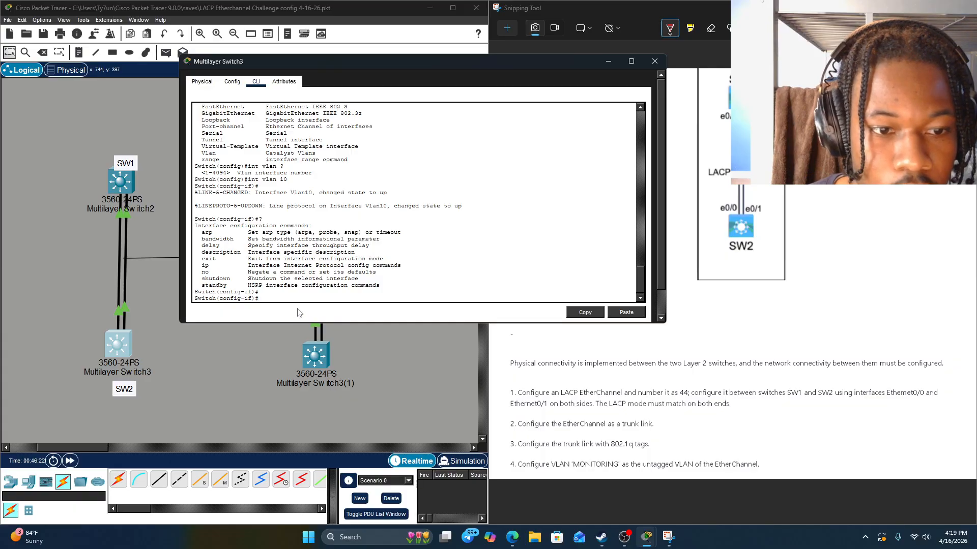
text(e)
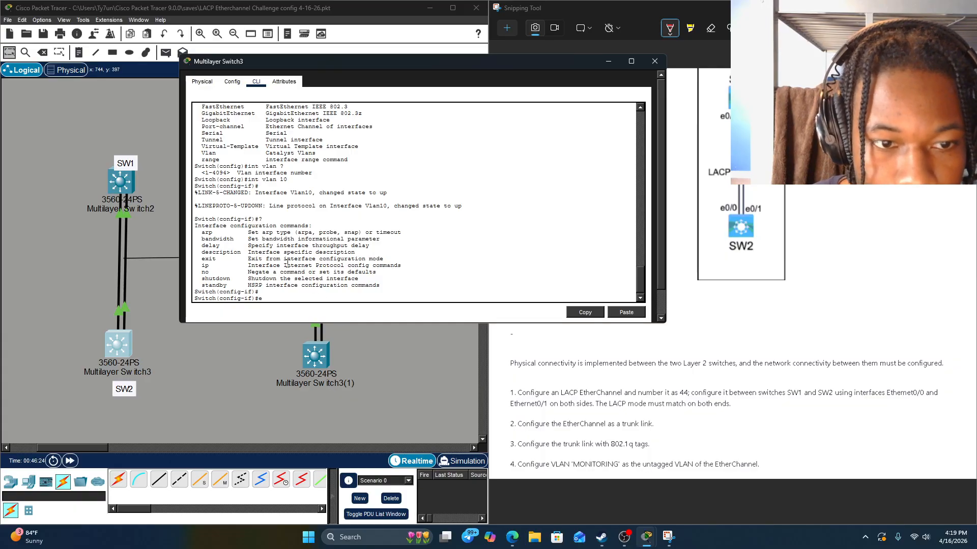
text(xit)
key(Return)
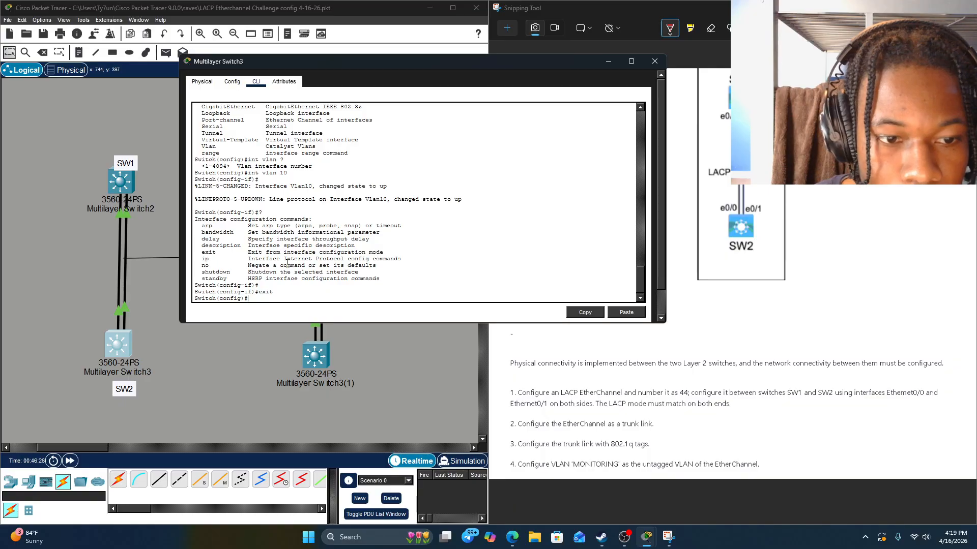
Step: Check SW2's EtherChannel summary with "do sh ether sum" and highlight the row for group 44
click(203, 352)
click(117, 345)
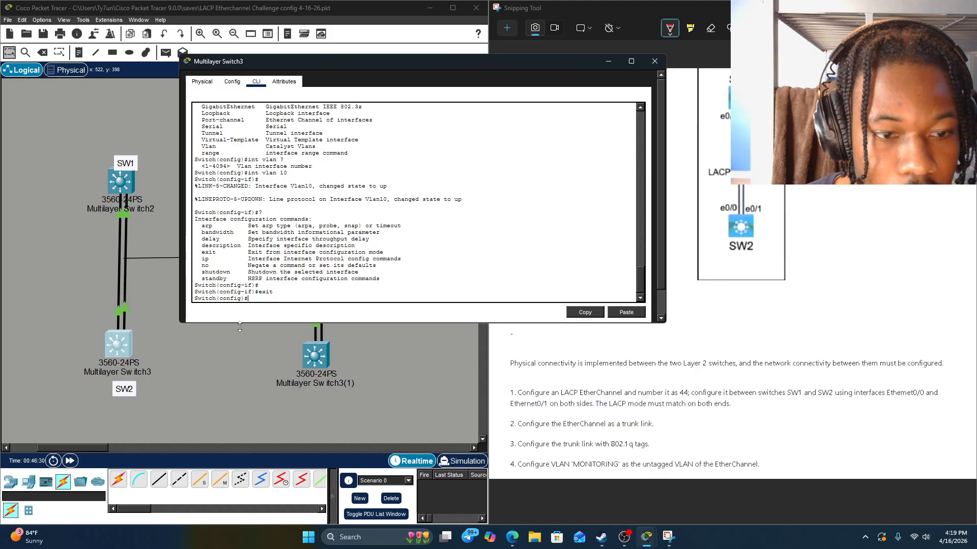
click(362, 287)
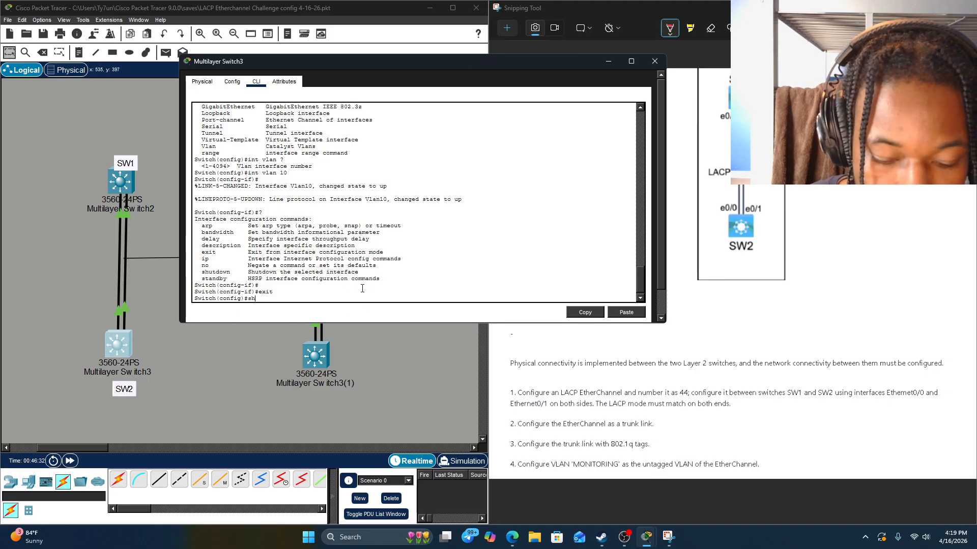
key(BackSpace)
key(BackSpace)
text(do sh e)
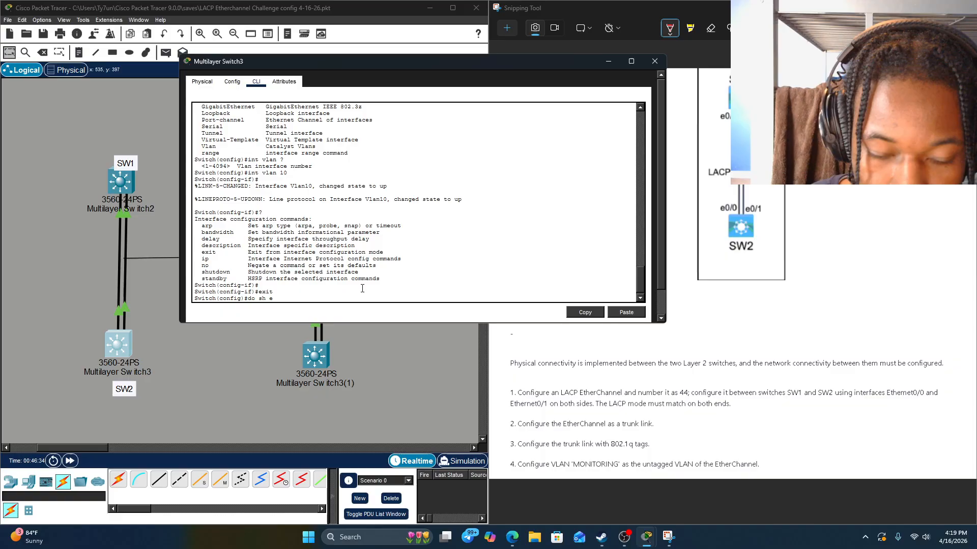
text(ther sum)
key(Return)
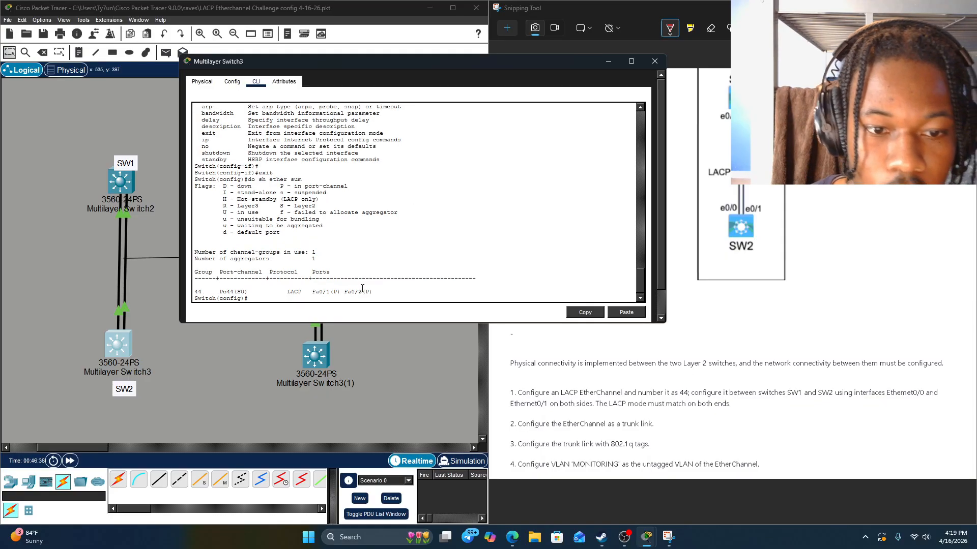
drag(380, 292, 260, 285)
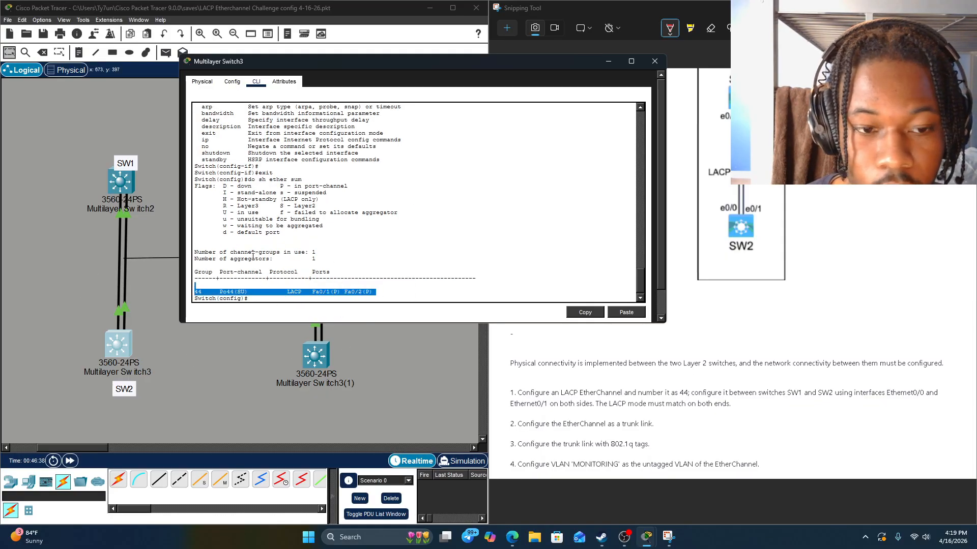
click(271, 283)
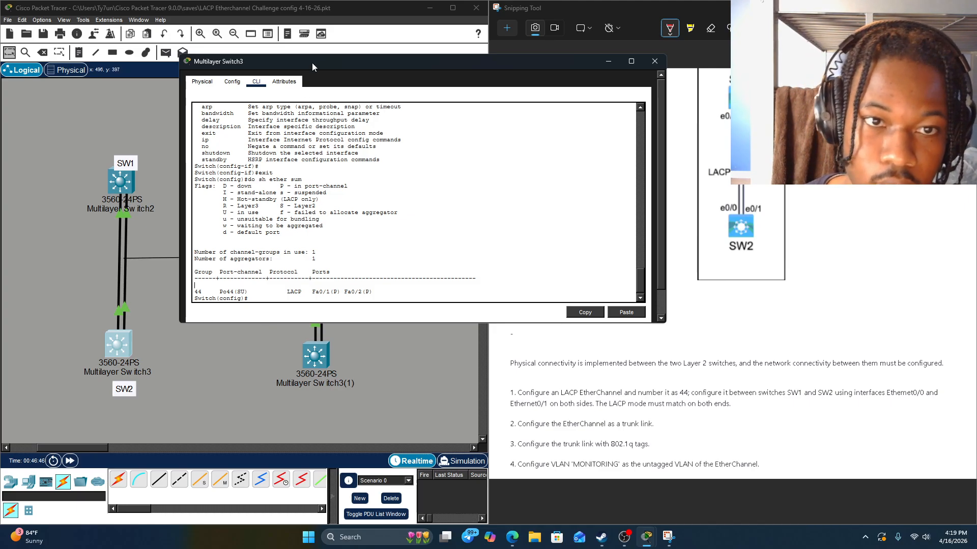
Step: Check SW2's trunk status with "do sh int tr" and highlight the Po44 encapsulation and native VLAN lines
drag(316, 60, 521, 79)
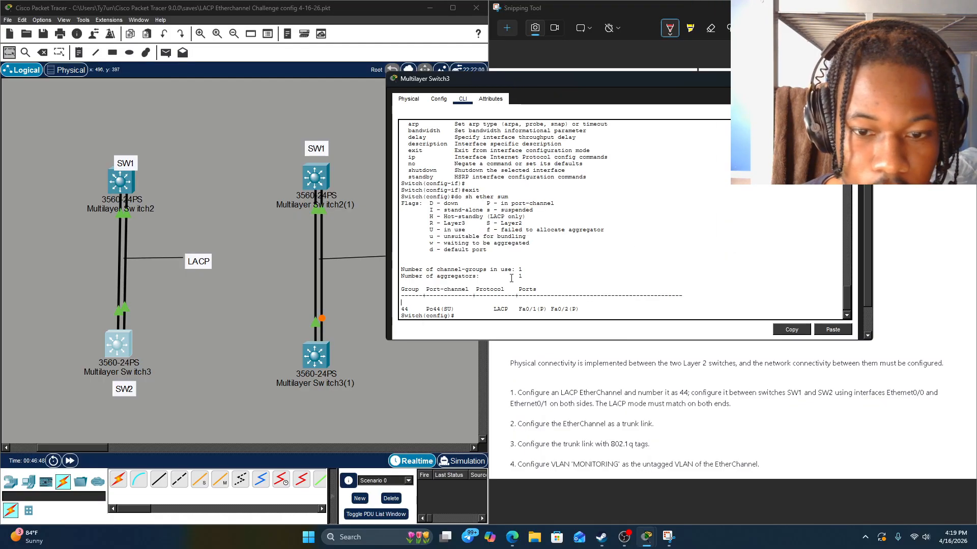
key(Return)
text(do)
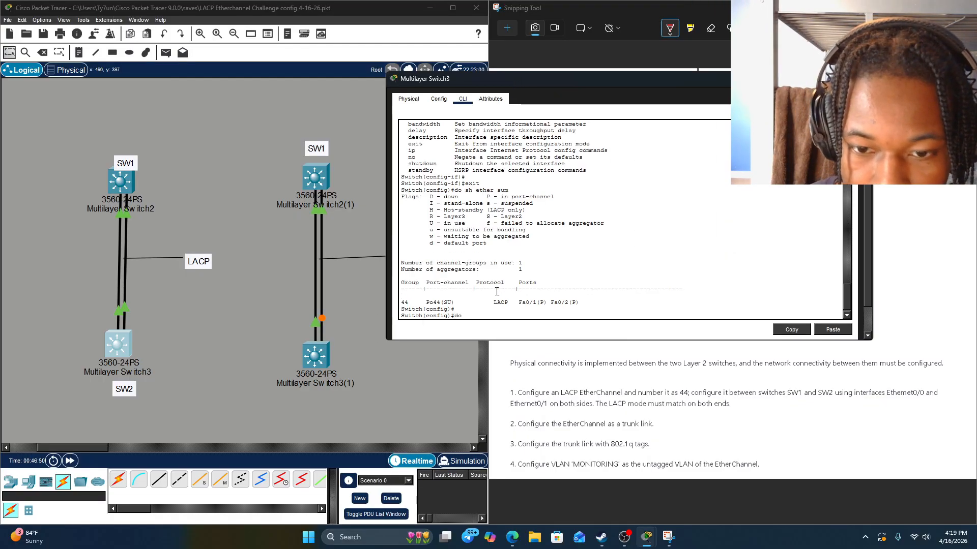
text(do)
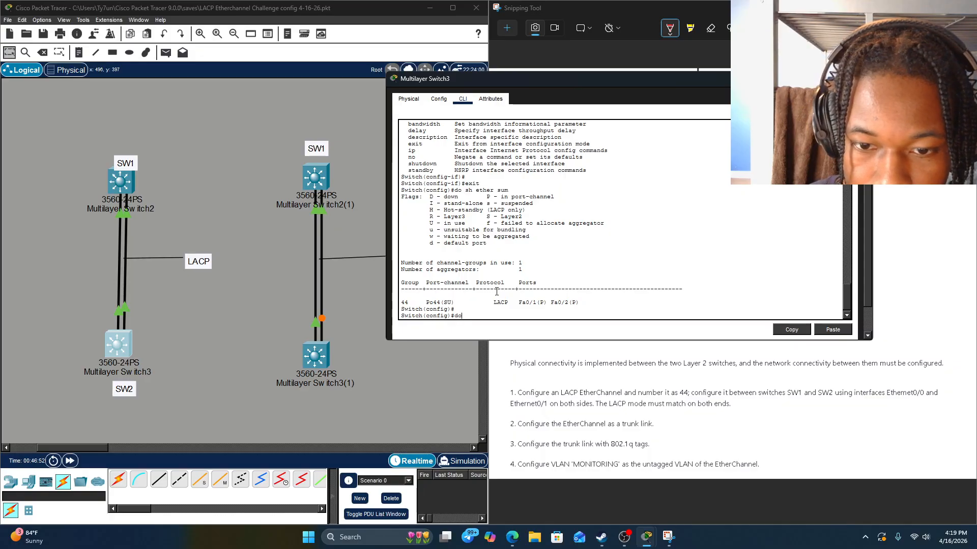
text( sh int tr)
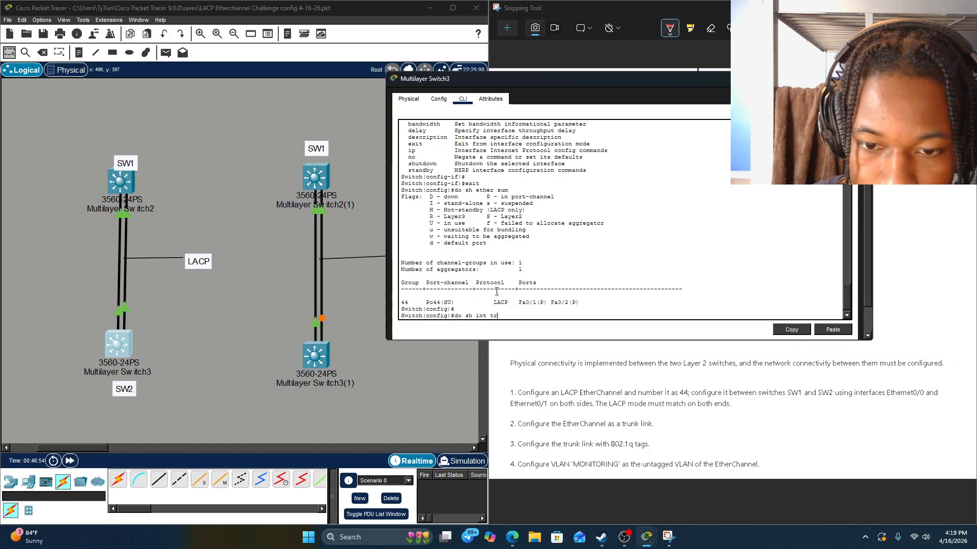
key(Return)
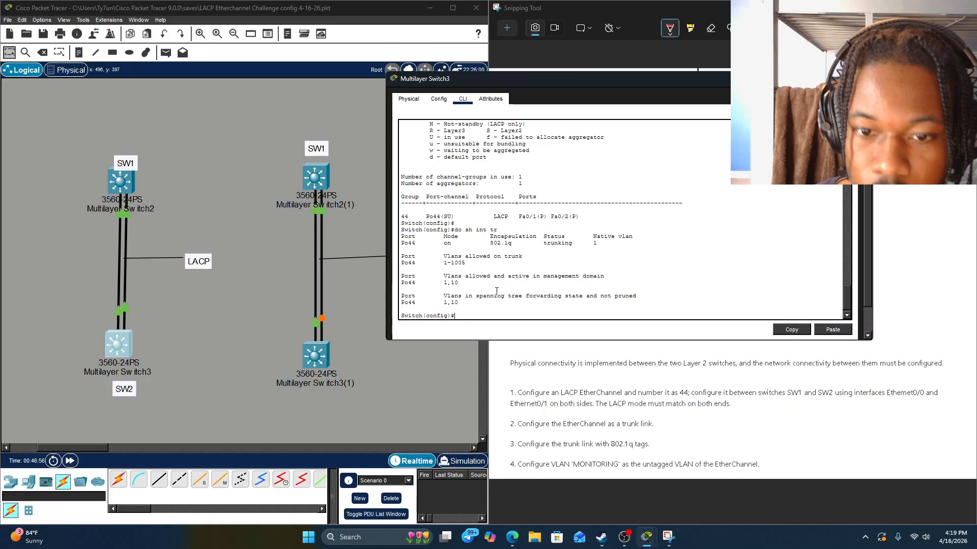
drag(497, 257, 452, 263)
drag(490, 289, 503, 251)
click(502, 225)
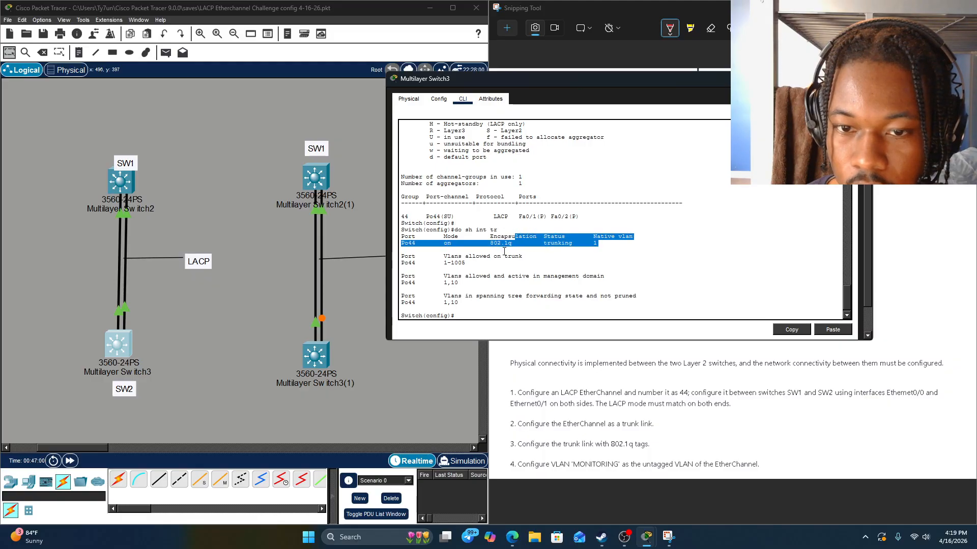
click(509, 243)
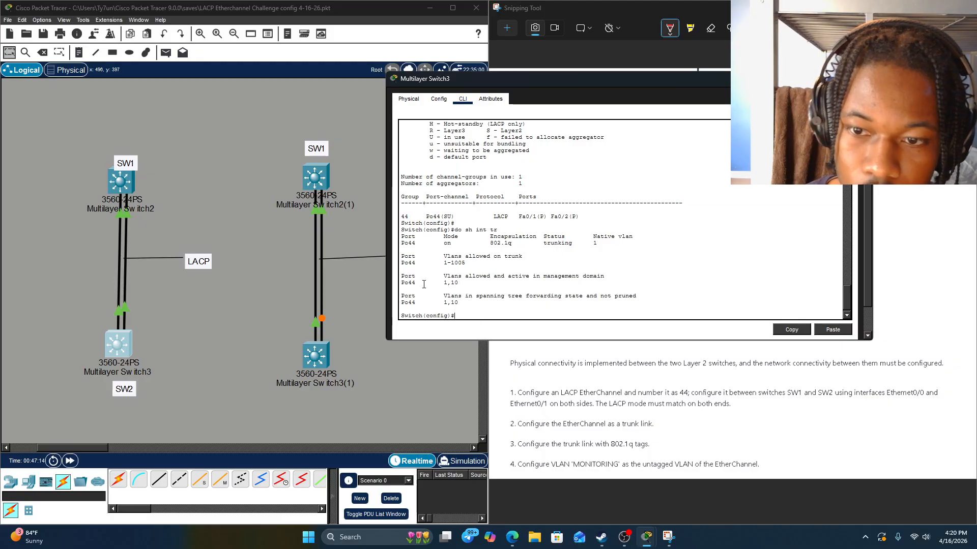
Step: Try "sw ?" in SW2's global configuration, and enter the port-channel interface with "int po44"
text(?)
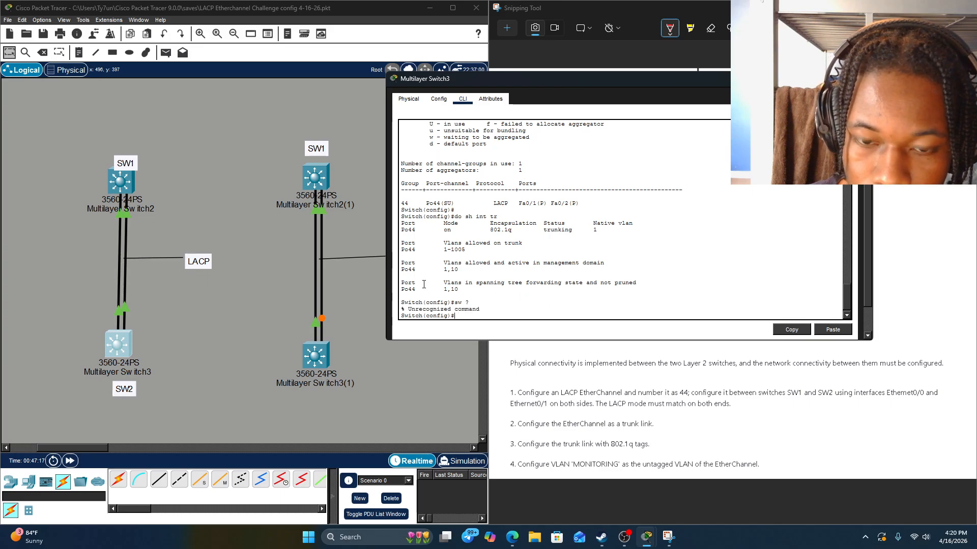
text(int)
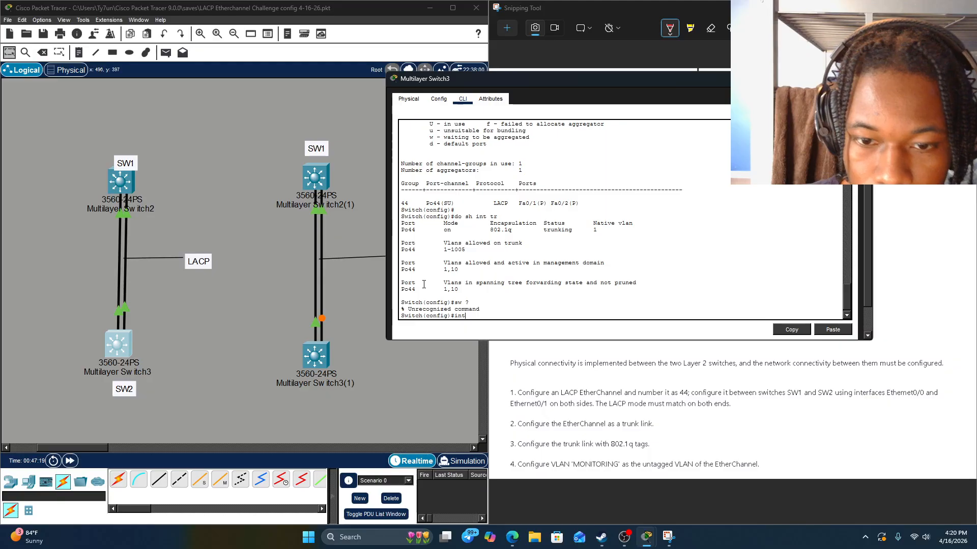
text( po)
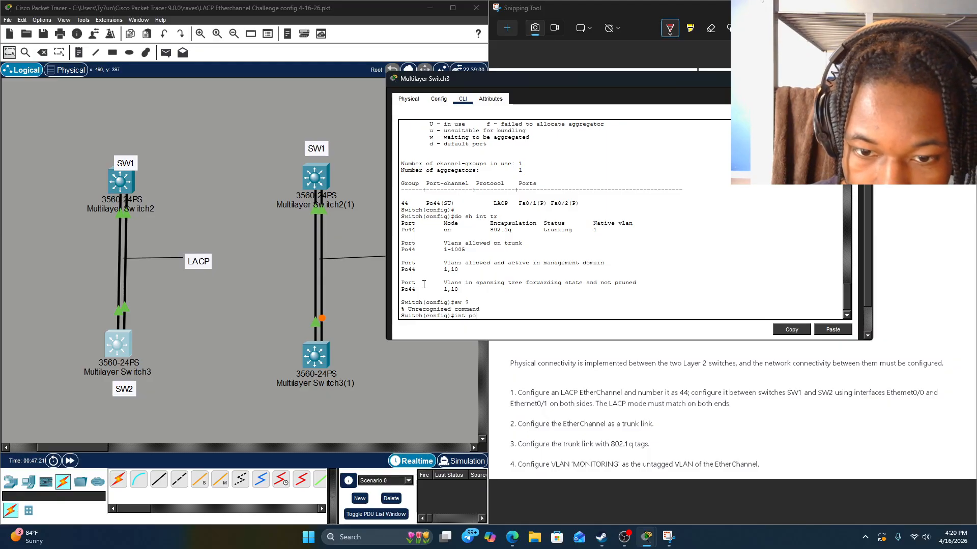
text(44)
key(Return)
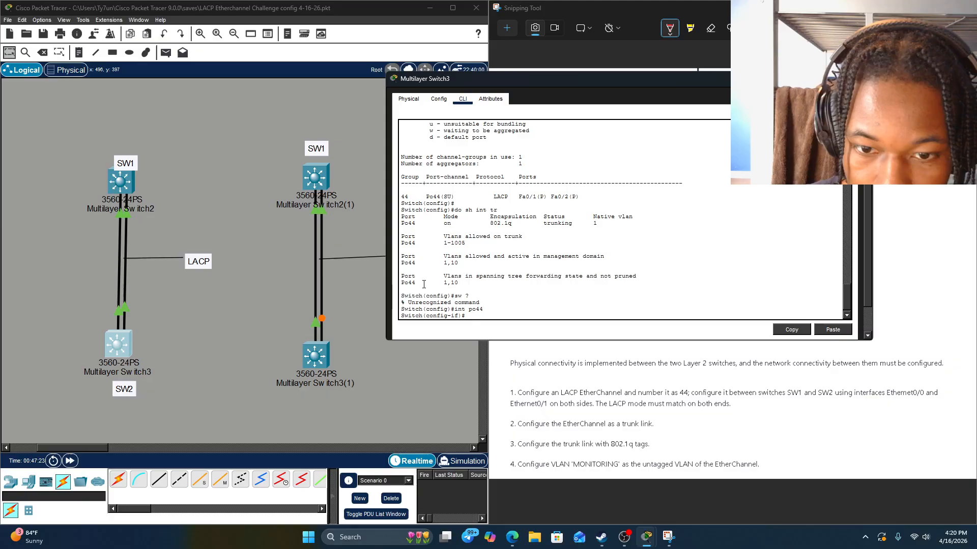
Step: Look up the switchport trunk options with "?" and set SW2's port-channel 44 native VLAN with "sw tr native vlan 10"
text(v)
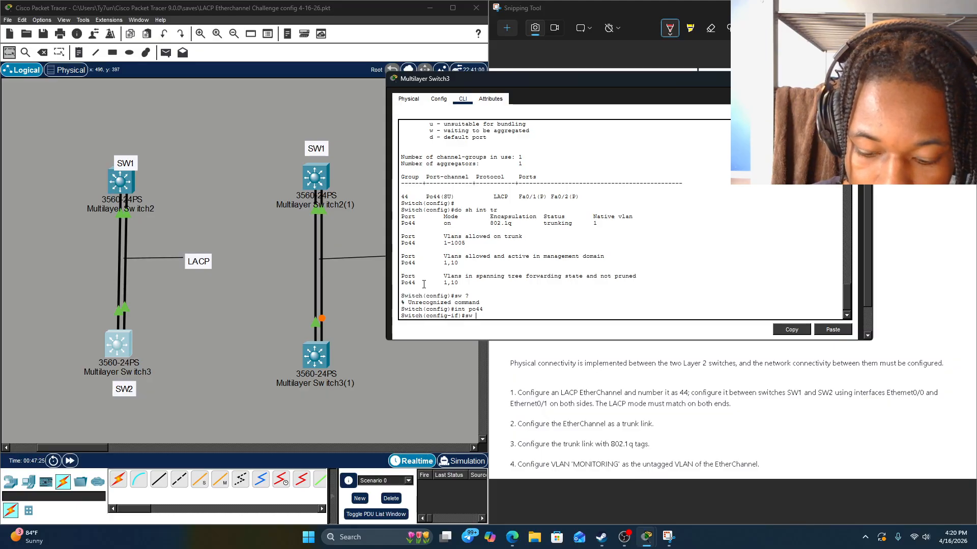
text( ?)
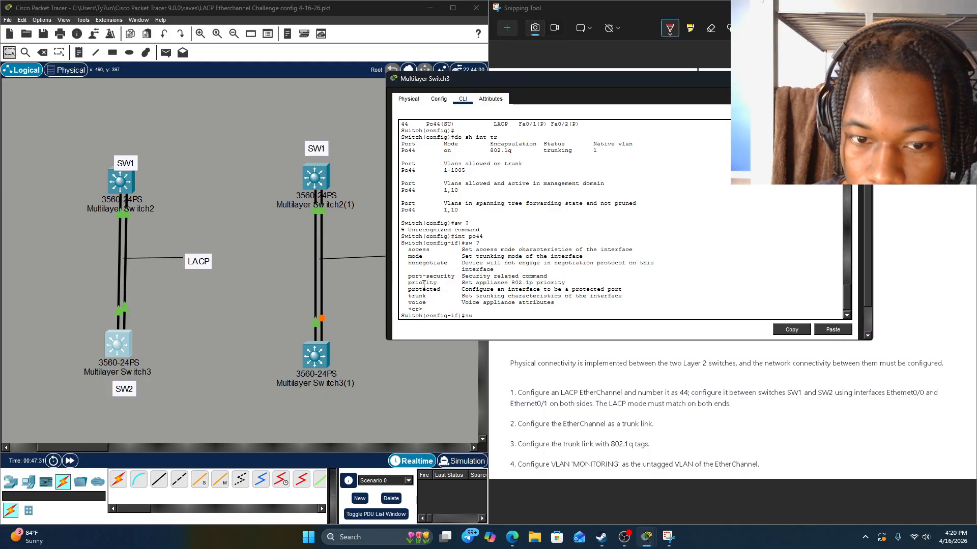
text(tr)
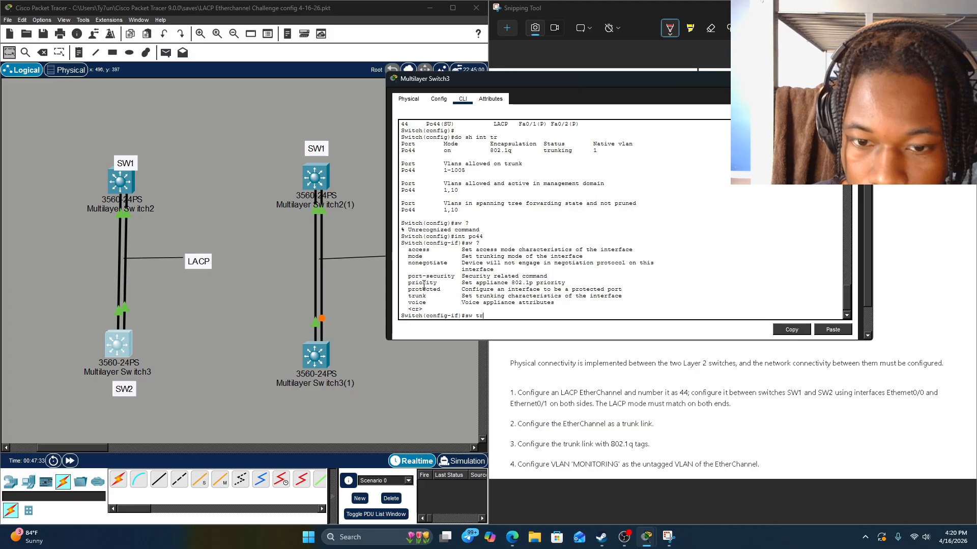
text( ?)
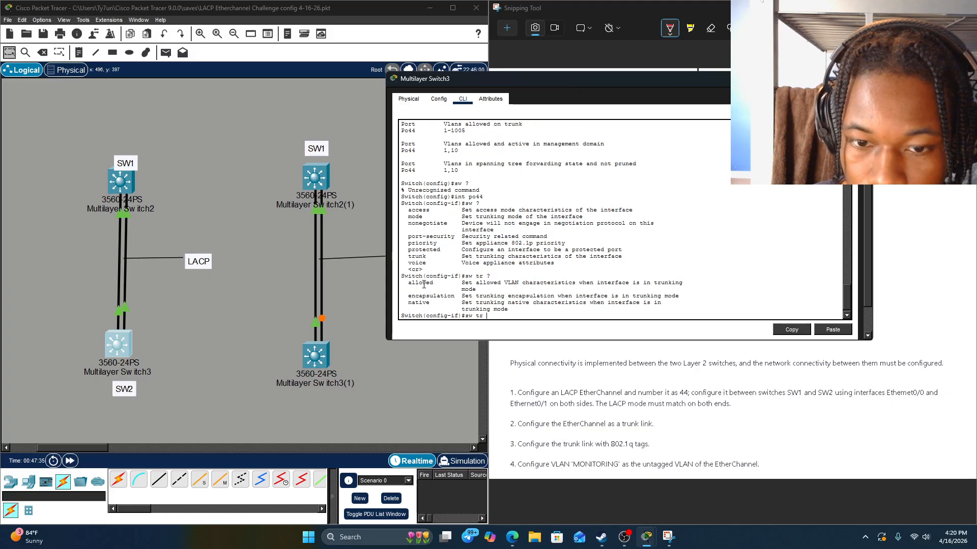
text(native ?)
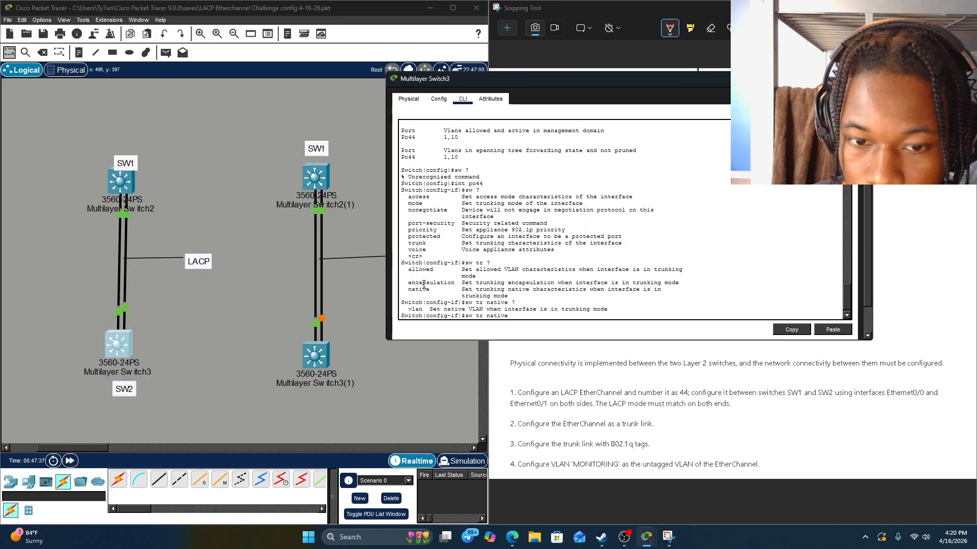
text(vlan)
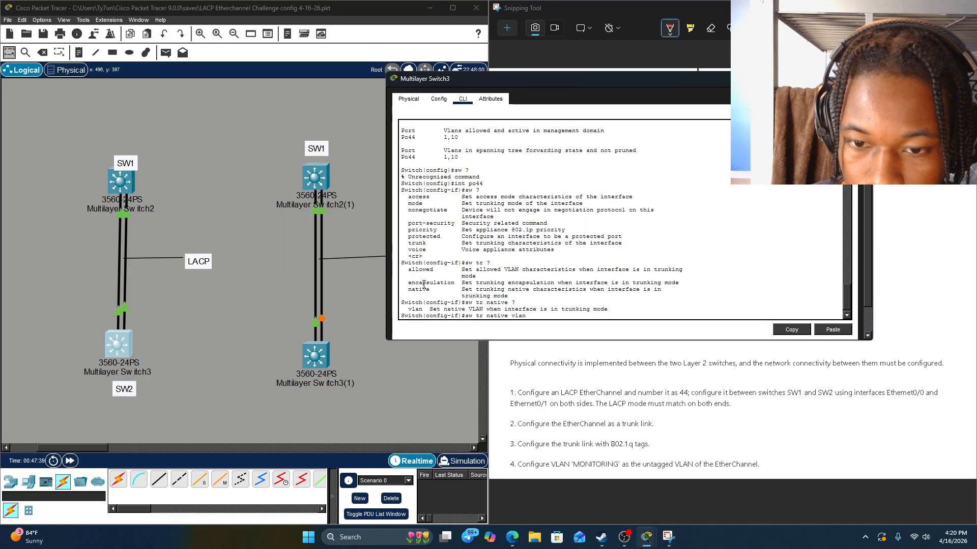
text( ?)
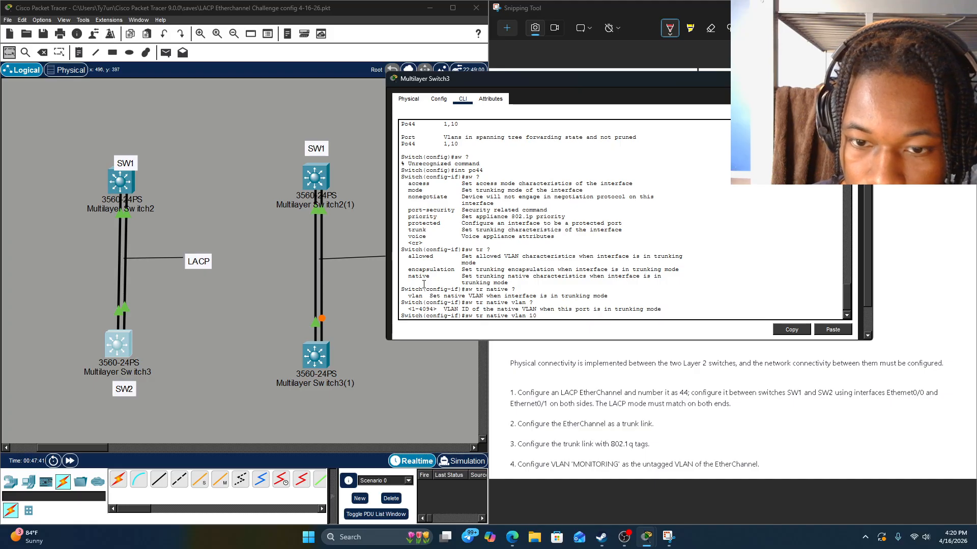
key(Return)
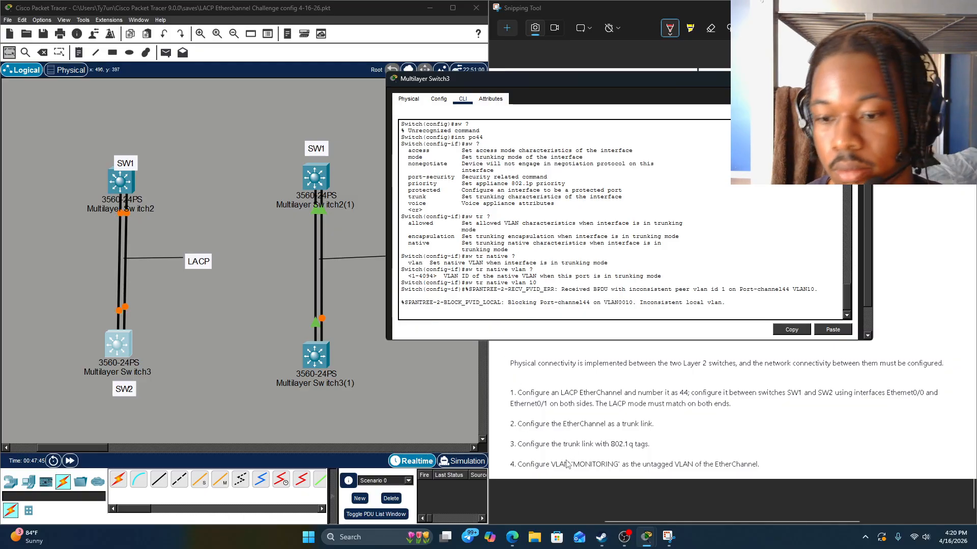
Step: Fast-forward the simulation time after reviewing the task's untagged VLAN requirement
click(602, 462)
click(437, 330)
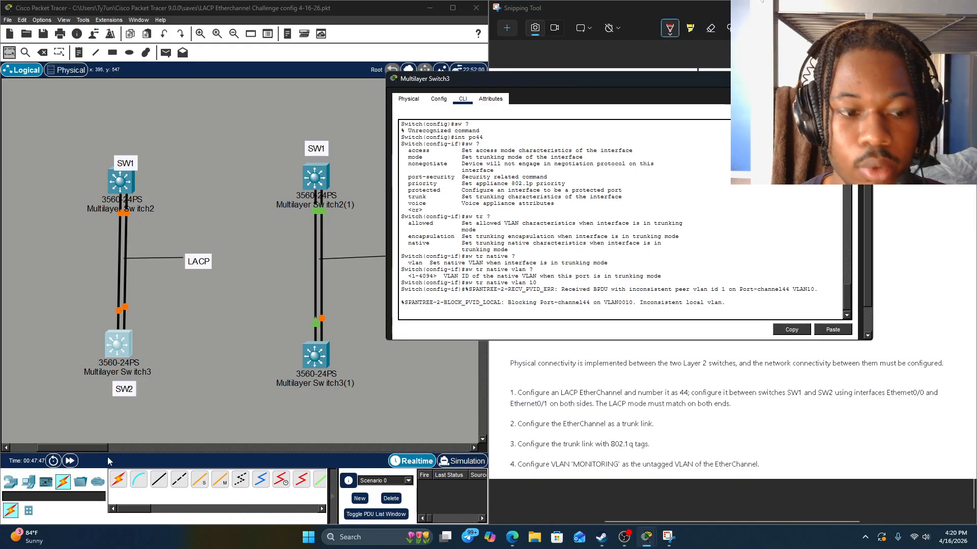
click(73, 469)
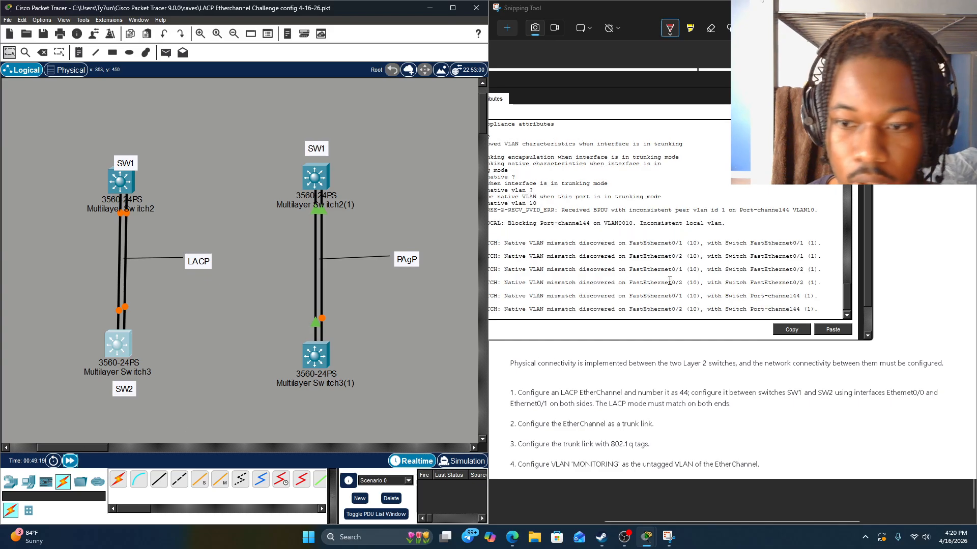
Step: Open SW1's CLI and highlight the native VLAN mismatch messages in SW2's CLI
click(670, 281)
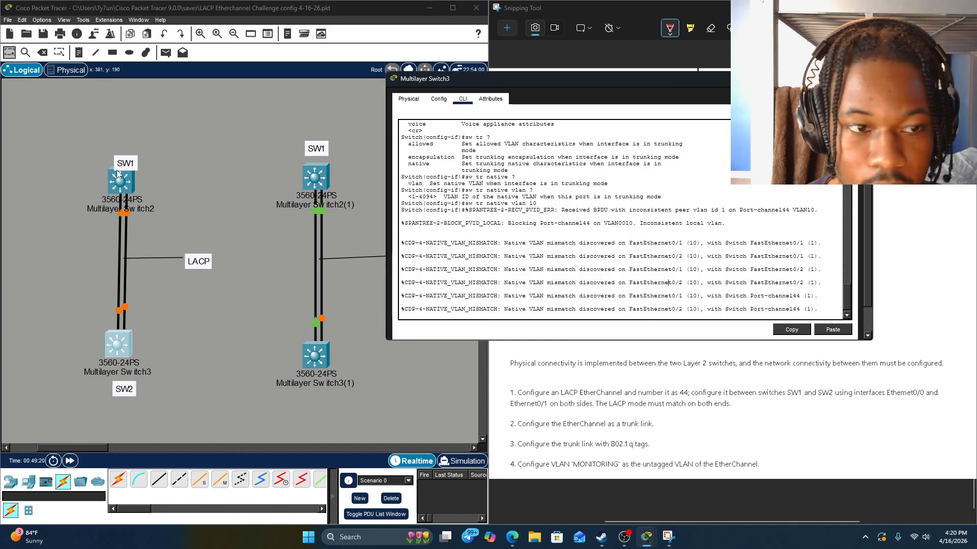
click(122, 187)
click(759, 326)
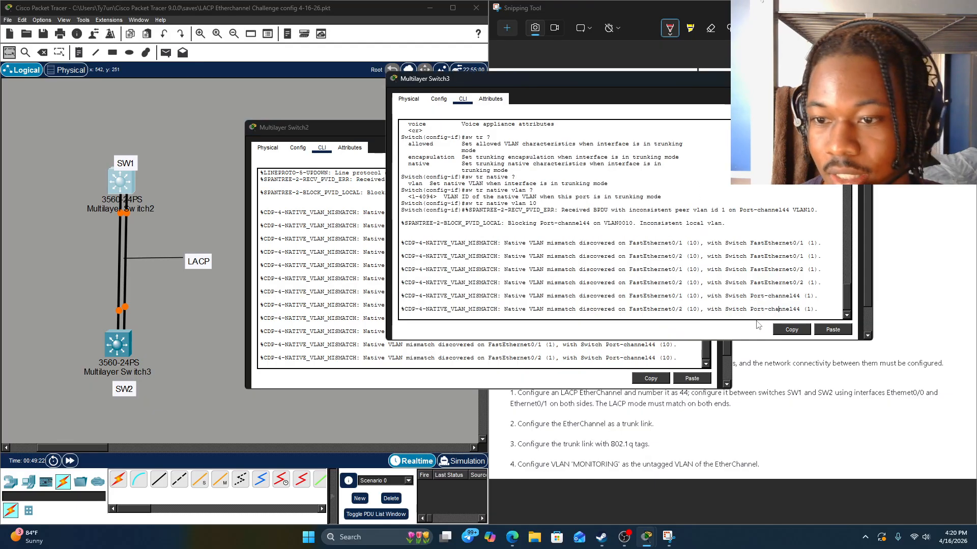
drag(401, 228, 699, 309)
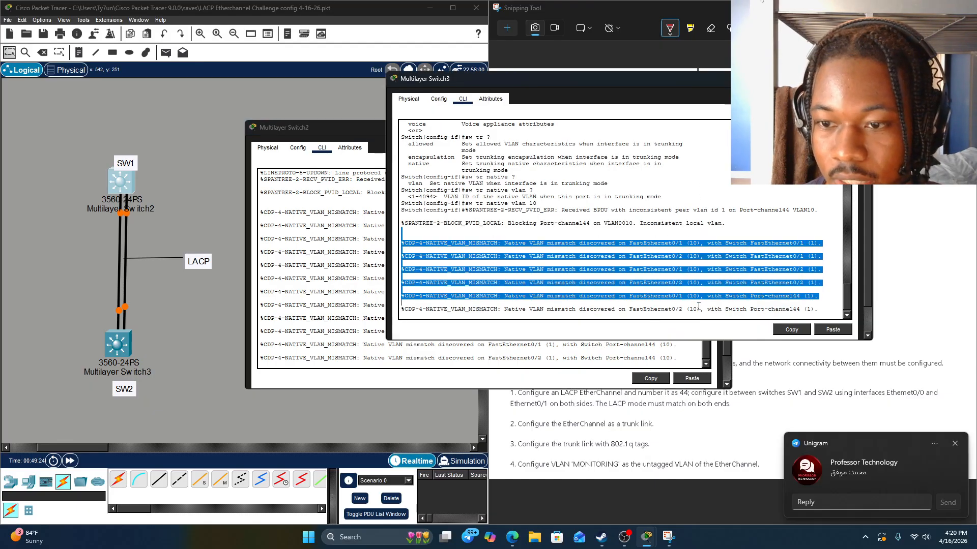
Step: Enter SW1's port-channel interface with "int po44" and look up options with "sw ?" and "sw tr native vlan 10 ?"
click(582, 348)
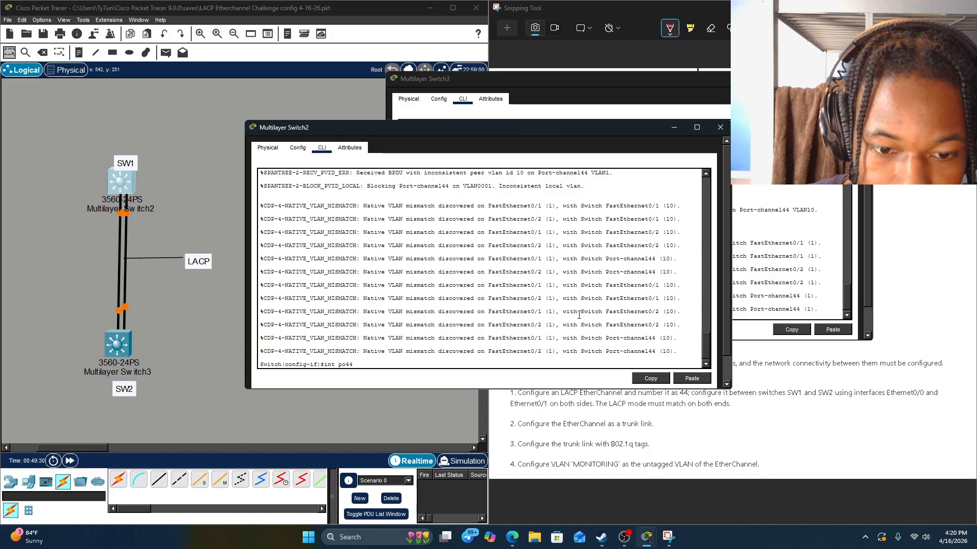
key(Return)
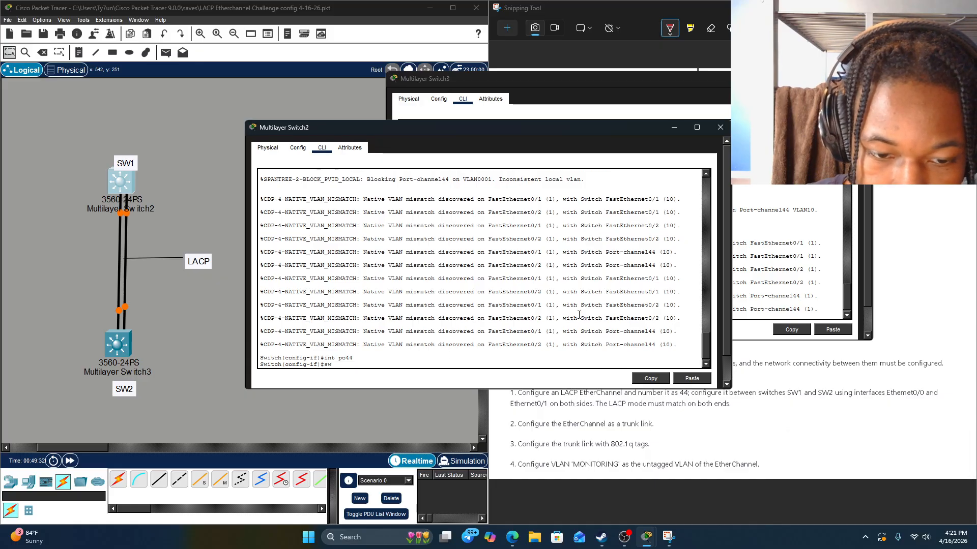
text(sw ?tr )
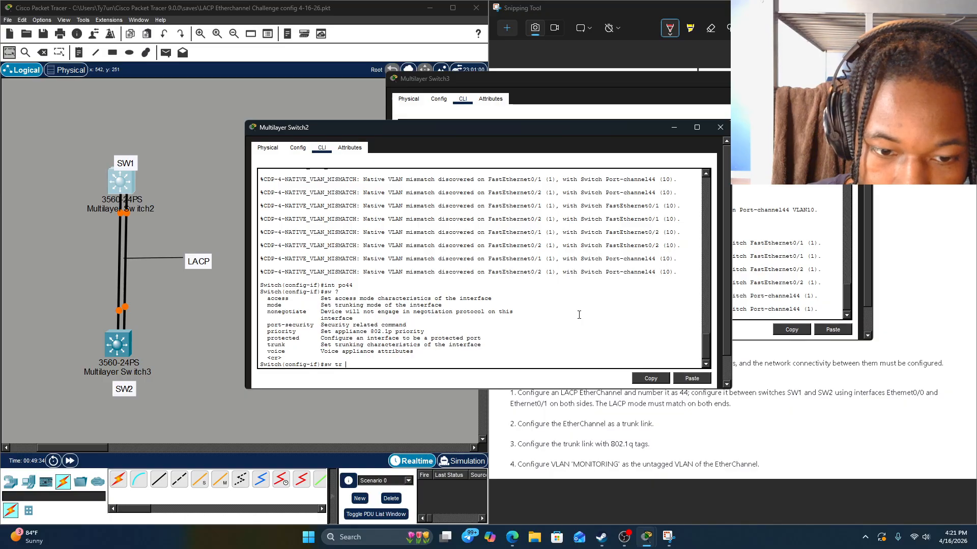
text(native vl)
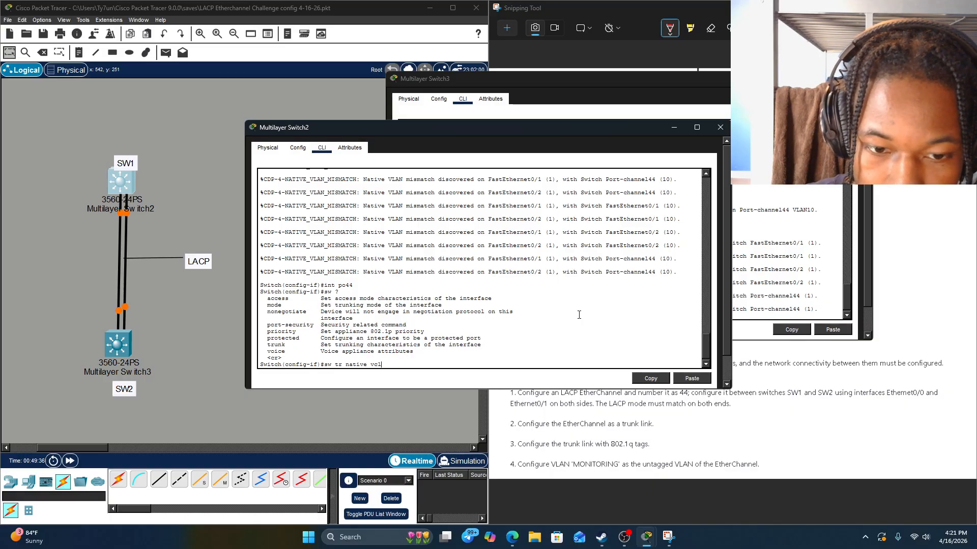
text(an 10 ?)
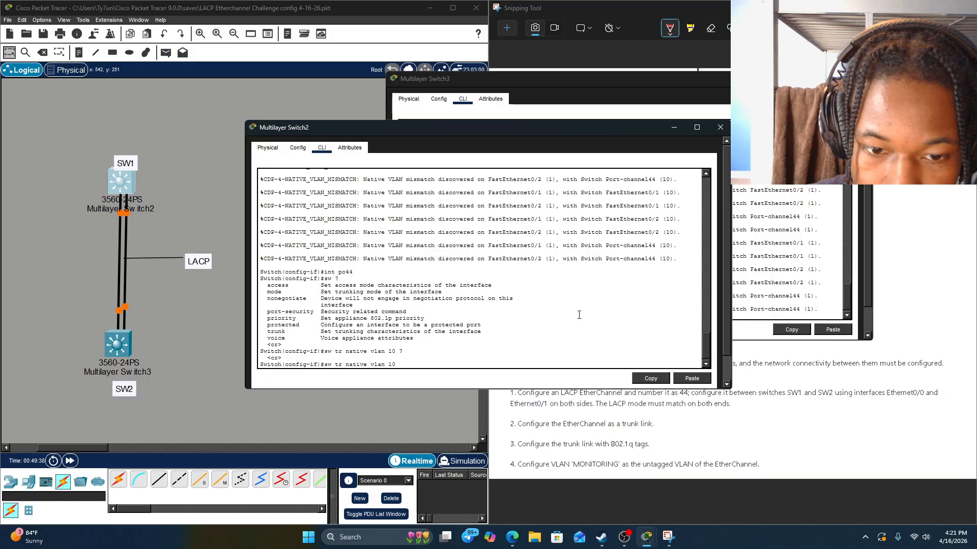
Step: Clear the pending native VLAN command on SW1 and list its VLANs with "do sh vl br"
key(BackSpace)
key(BackSpace)
key(BackSpace)
key(BackSpace)
key(BackSpace)
key(BackSpace)
key(BackSpace)
key(BackSpace)
key(BackSpace)
key(BackSpace)
key(BackSpace)
key(BackSpace)
key(BackSpace)
key(BackSpace)
key(BackSpace)
key(BackSpace)
key(BackSpace)
key(BackSpace)
key(BackSpace)
key(BackSpace)
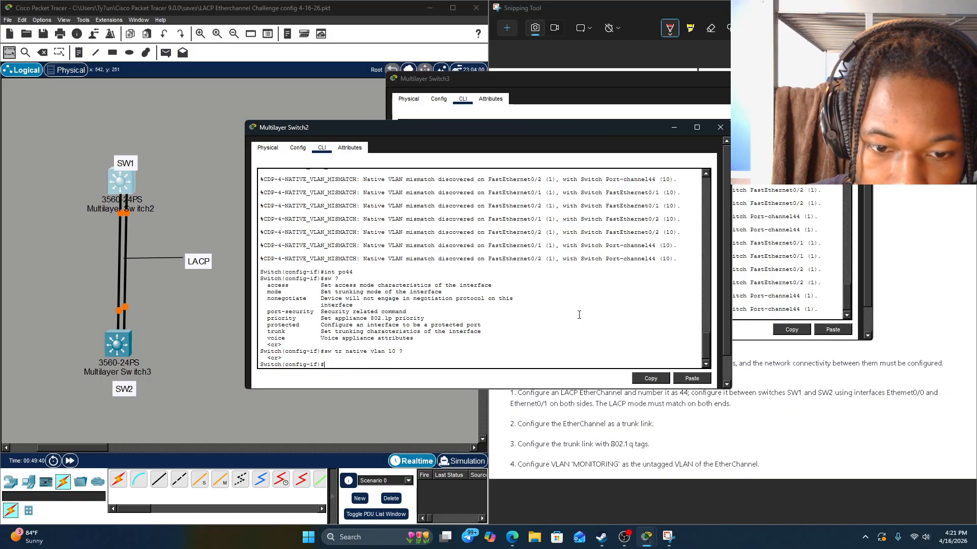
key(Up)
key(BackSpace)
key(BackSpace)
key(BackSpace)
key(BackSpace)
key(BackSpace)
key(BackSpace)
key(BackSpace)
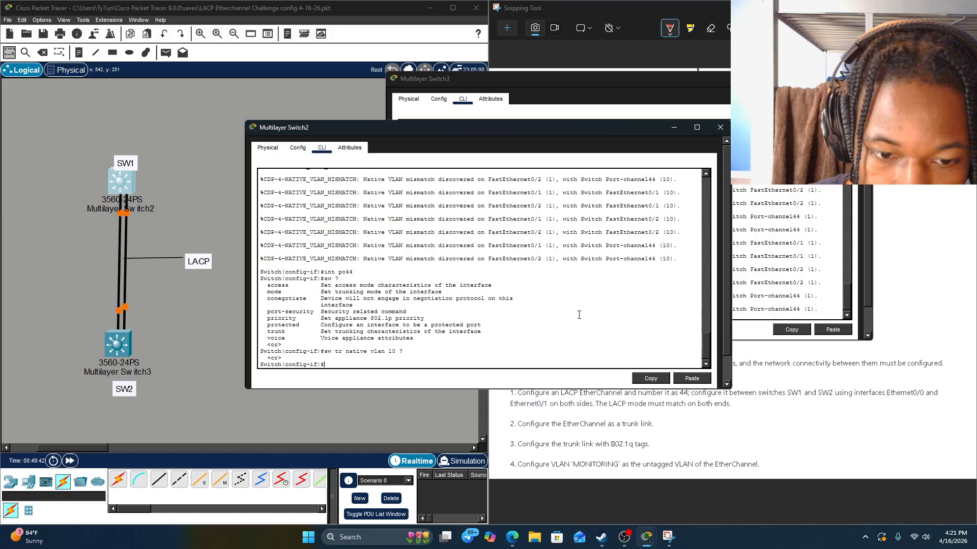
text(do sh vl br)
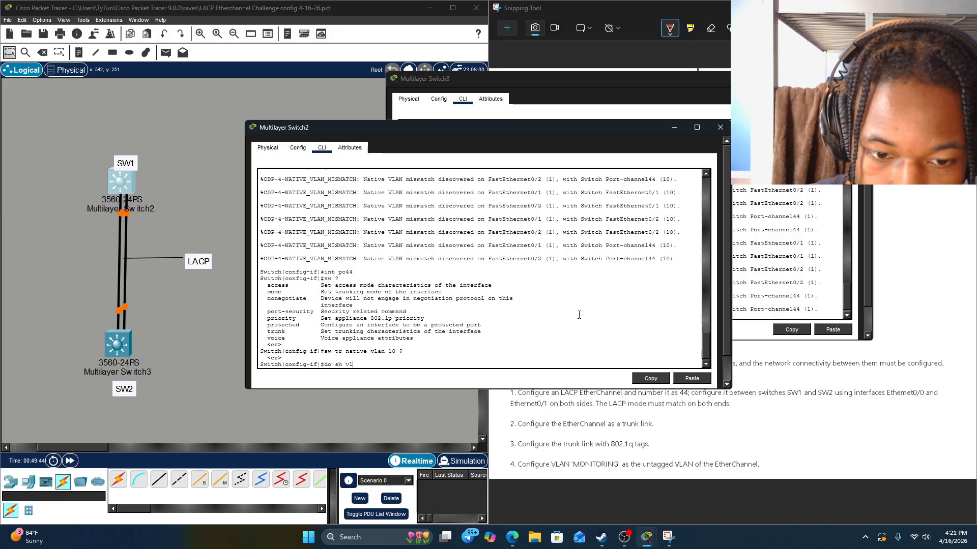
key(Return)
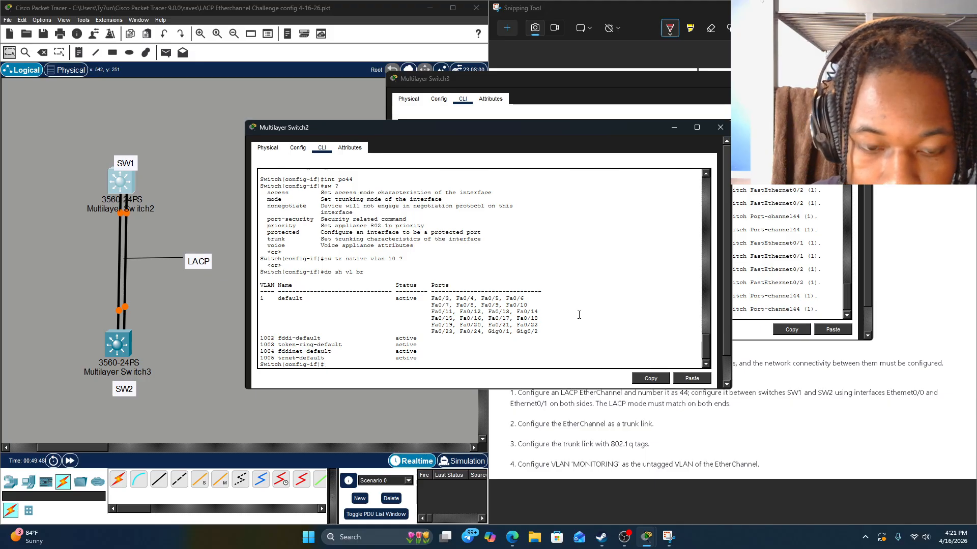
Step: Open SW2's CLI, list its VLANs with "do sh vl br", and highlight the VLAN 10 MONITORING entry
click(129, 339)
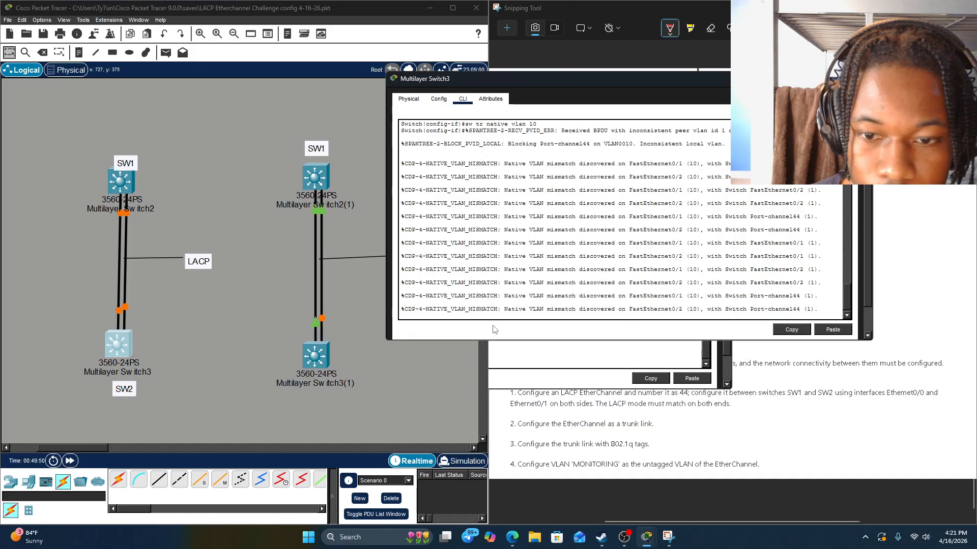
key(Return)
text(do sh vl )
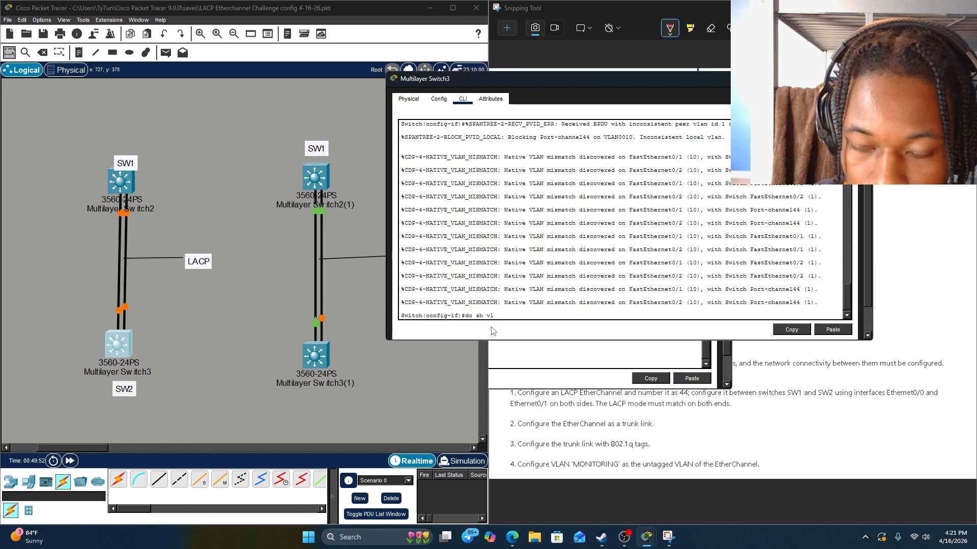
text(br)
key(Return)
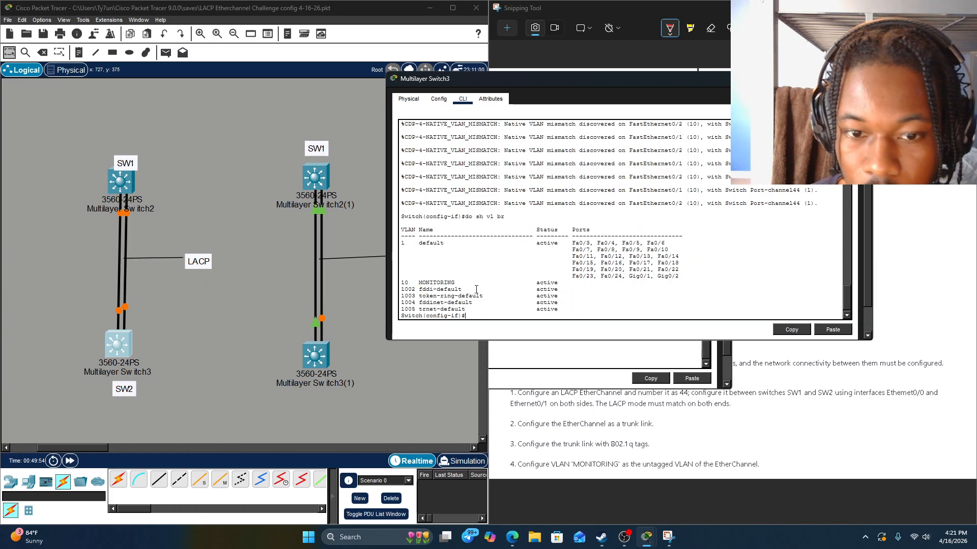
drag(473, 289, 409, 282)
click(409, 277)
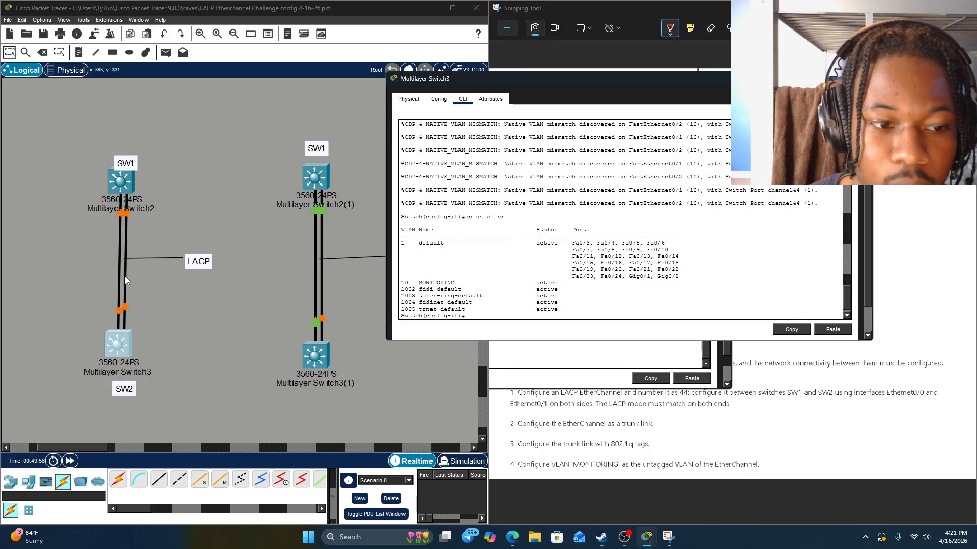
Step: In SW1's CLI, exit interface configuration with "exit" and create VLAN 10 with "vl 10"
click(122, 183)
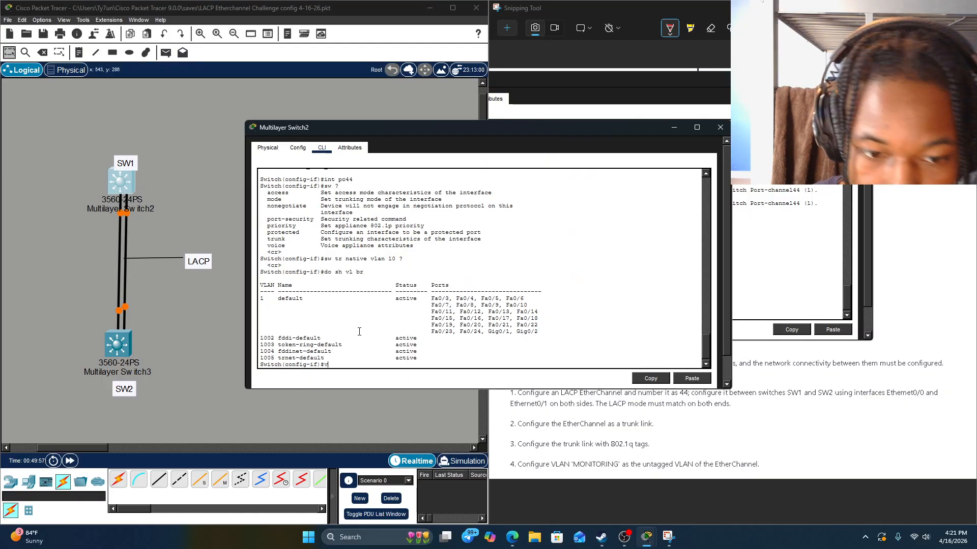
key(BackSpace)
key(BackSpace)
text(exitr)
key(Return)
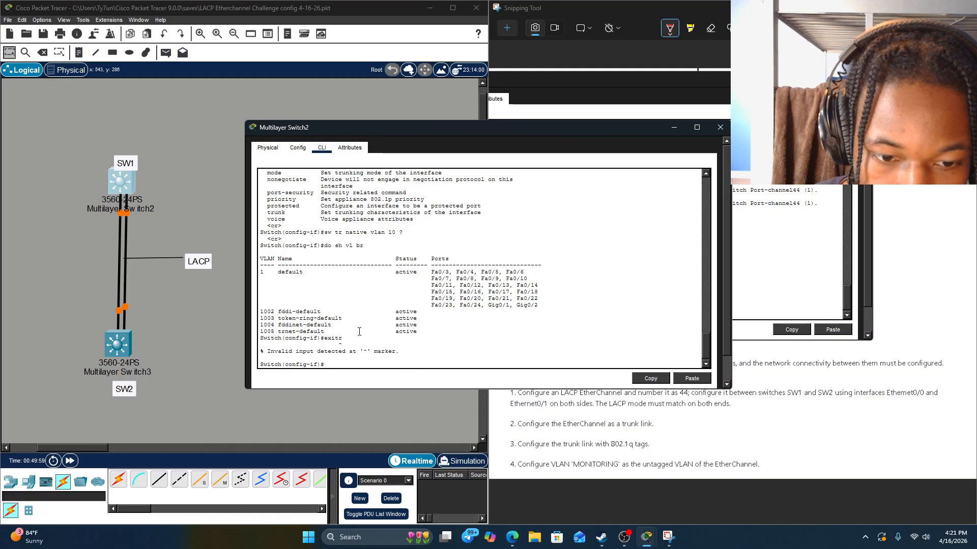
text(exit)
key(Return)
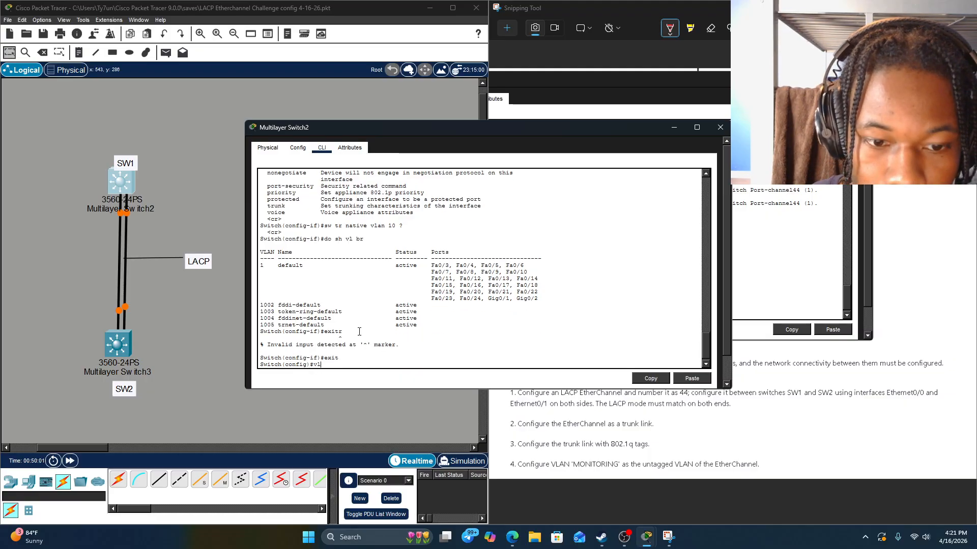
text(vl 10)
key(Return)
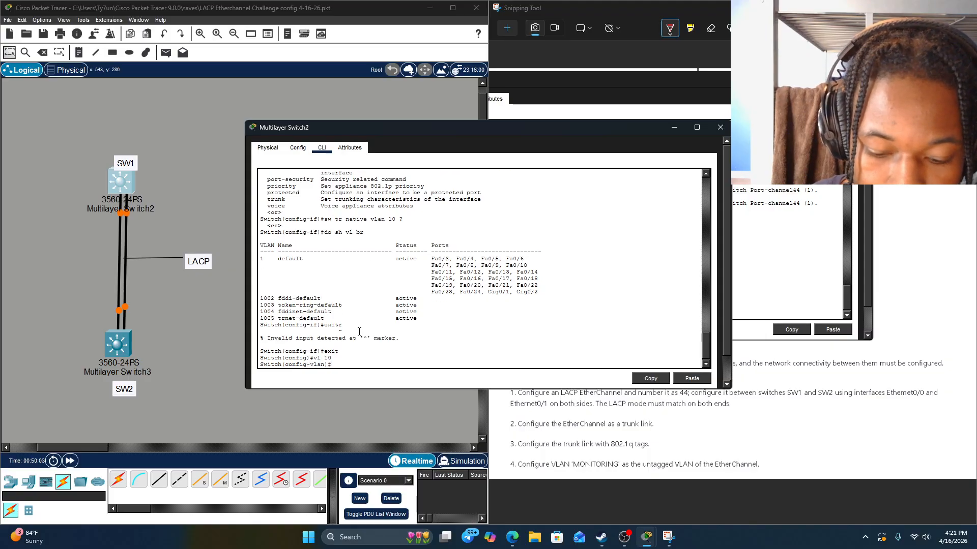
key(BackSpace)
key(BackSpace)
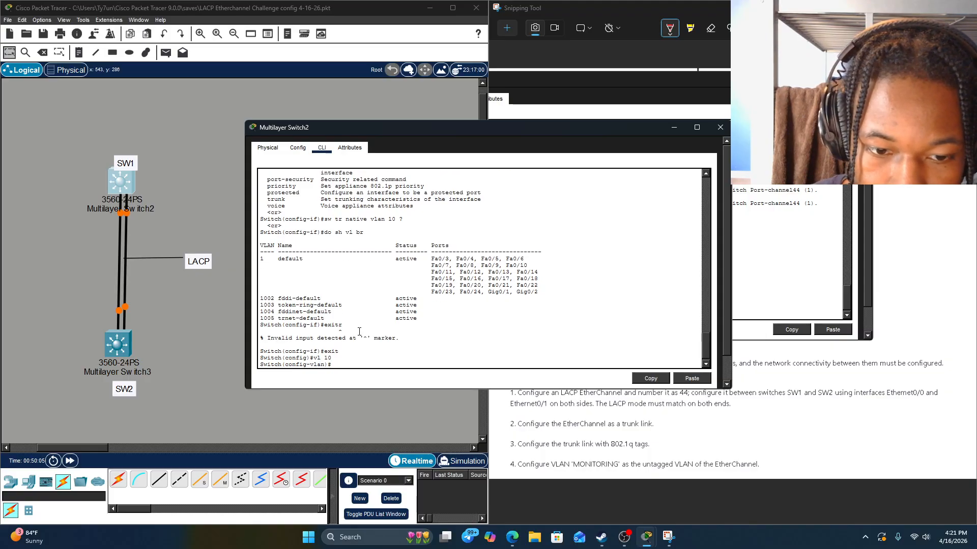
text(name MOINTORIN)
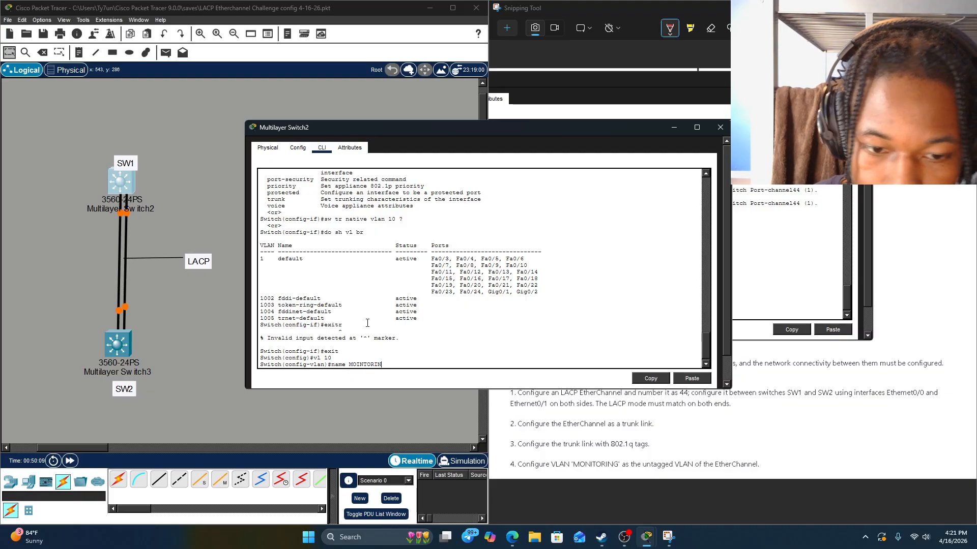
click(779, 285)
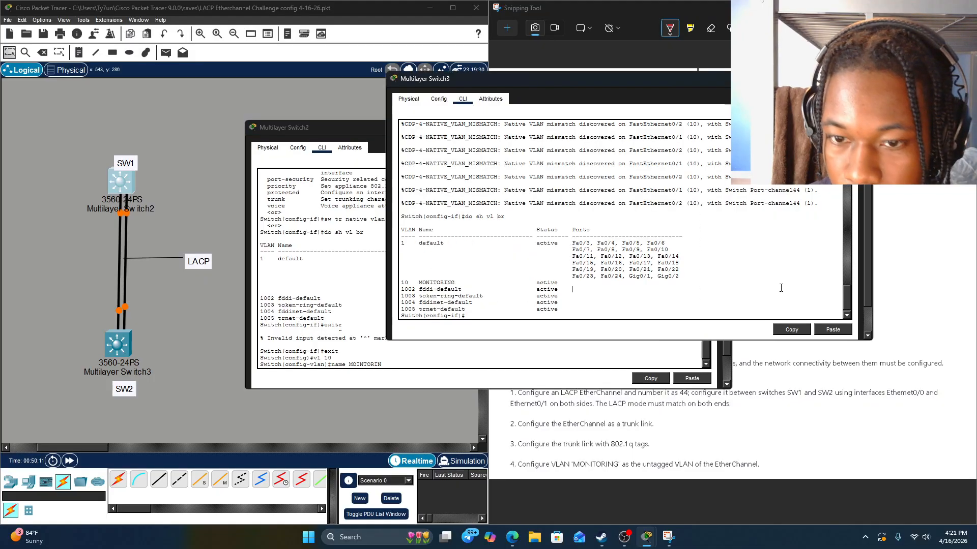
click(467, 374)
key(BackSpace)
key(BackSpace)
key(BackSpace)
key(BackSpace)
text(N)
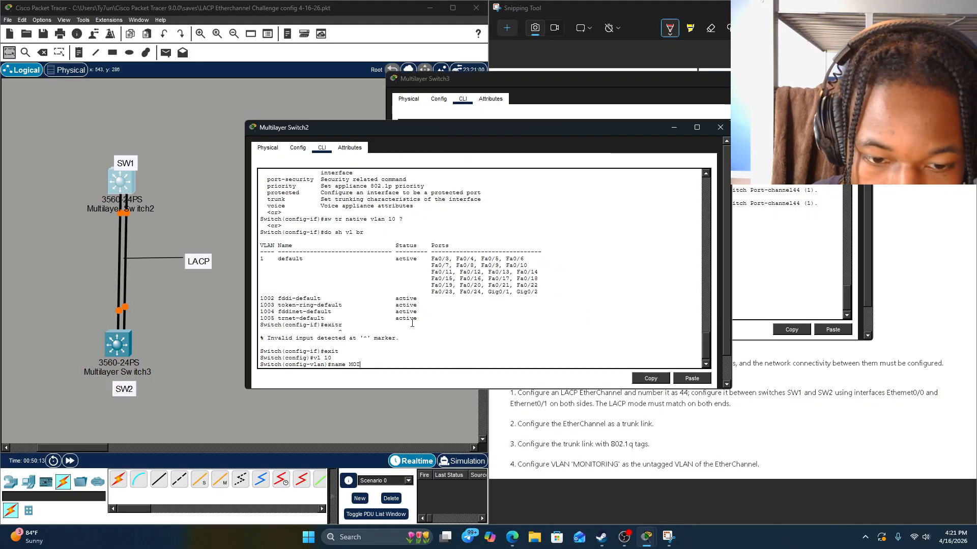
text(IT)
key(BackSpace)
key(BackSpace)
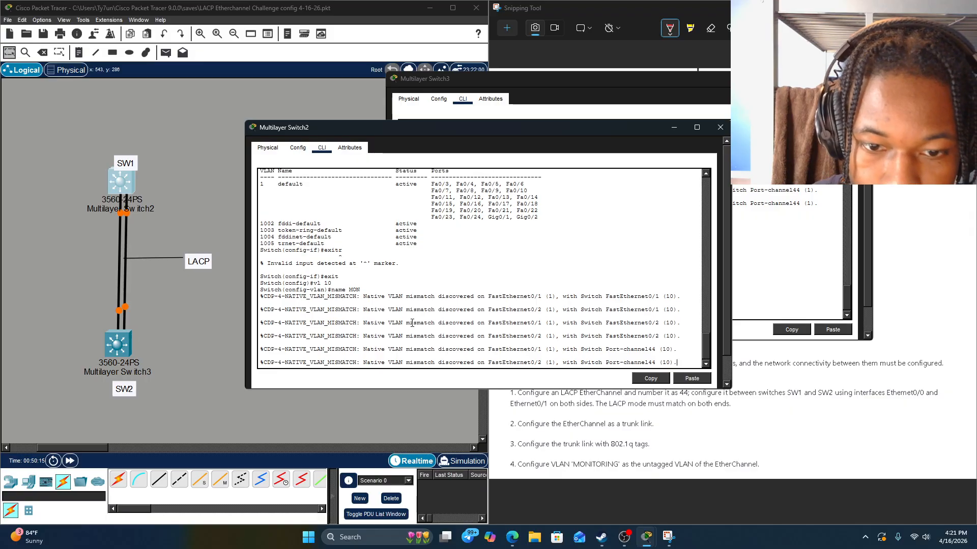
key(ctrl+z)
Step: Return SW1 to global configuration mode with "en" and "conf t"
text(en)
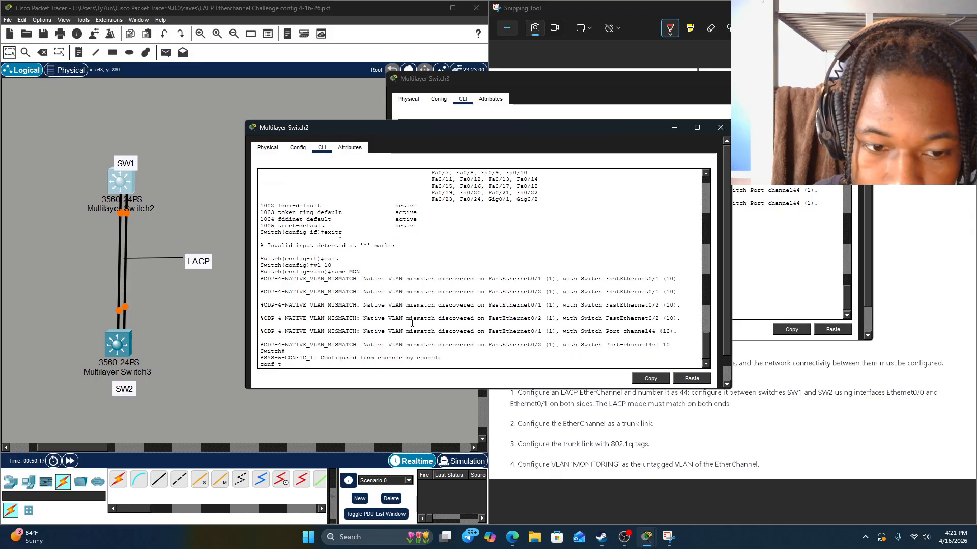
key(Return)
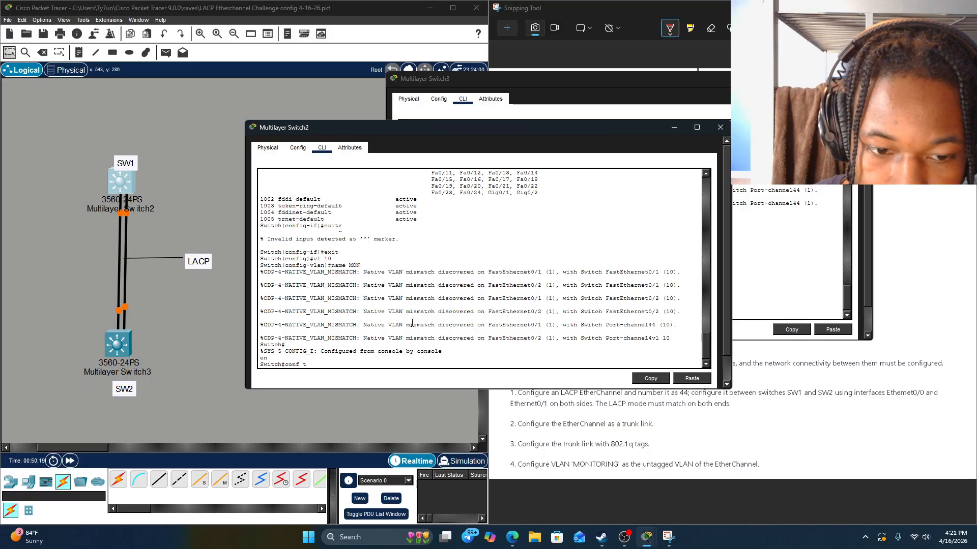
text(en)
key(Return)
text(en)
key(Return)
text(en)
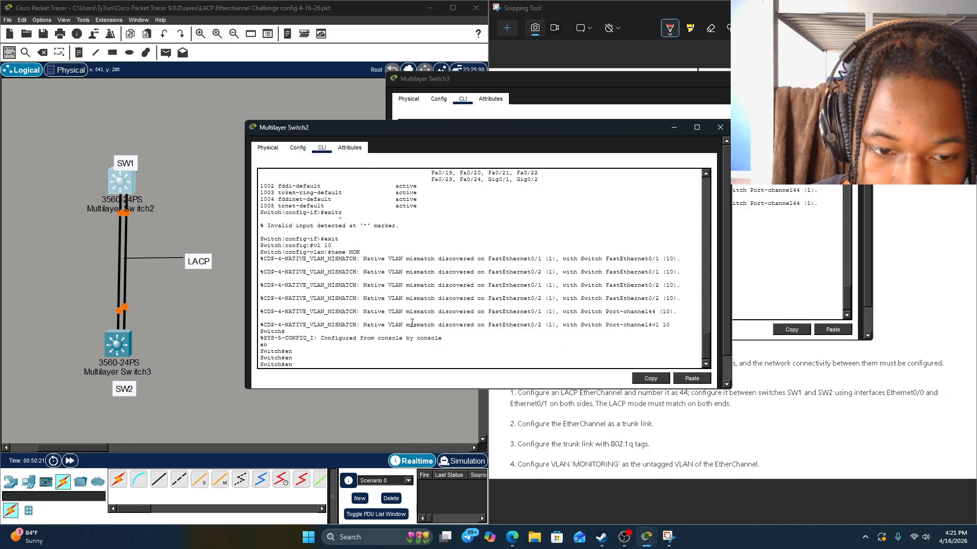
key(BackSpace)
key(BackSpace)
text(conf t)
key(Return)
Step: Clear the pending command on SW1, enter VLAN 10's configuration with "VL 10", and list the VLANs with "do sh vl br"
text(exitr)
key(BackSpace)
key(BackSpace)
key(BackSpace)
key(BackSpace)
key(BackSpace)
text(int po44)
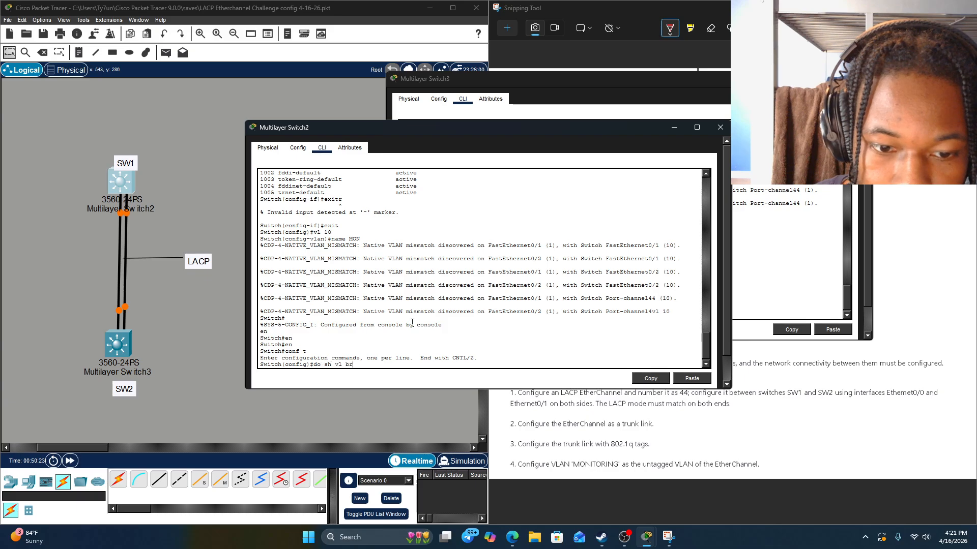
key(BackSpace)
key(BackSpace)
key(BackSpace)
key(BackSpace)
key(BackSpace)
key(BackSpace)
key(BackSpace)
key(BackSpace)
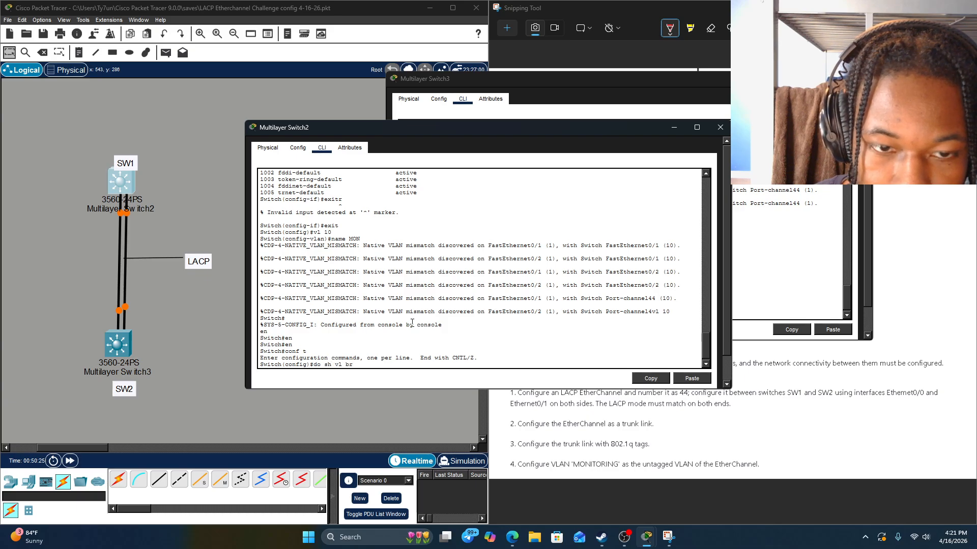
text(VL 10)
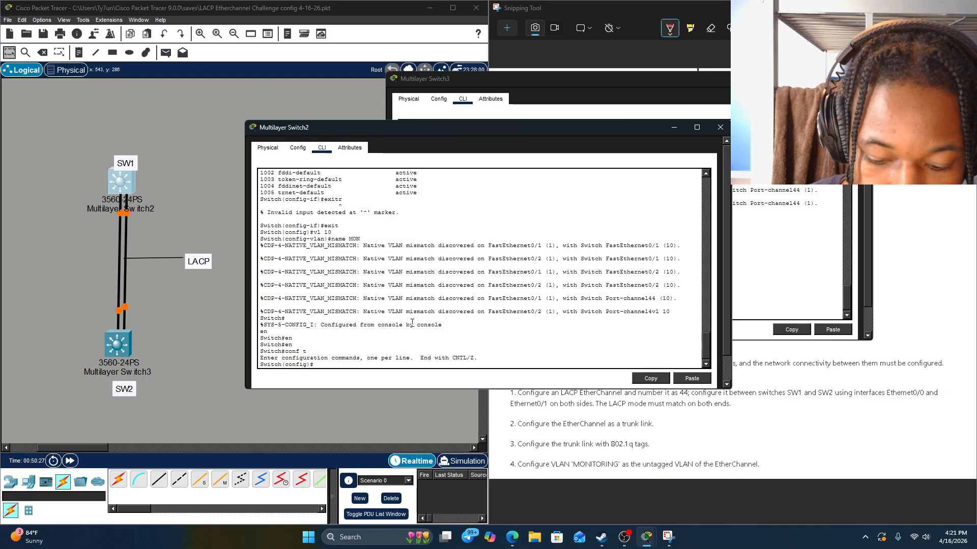
key(Return)
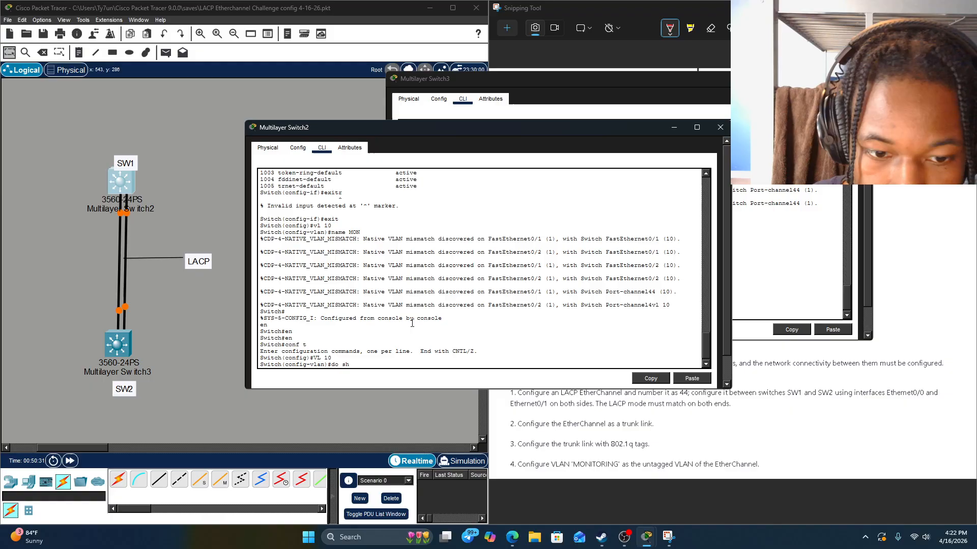
text(do sh vl br)
key(Return)
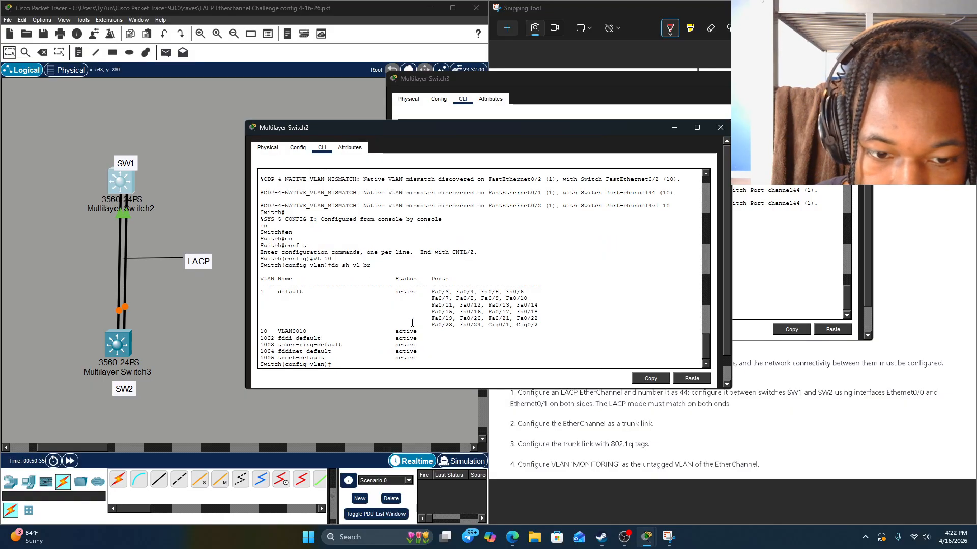
text(VL 10)
key(Left)
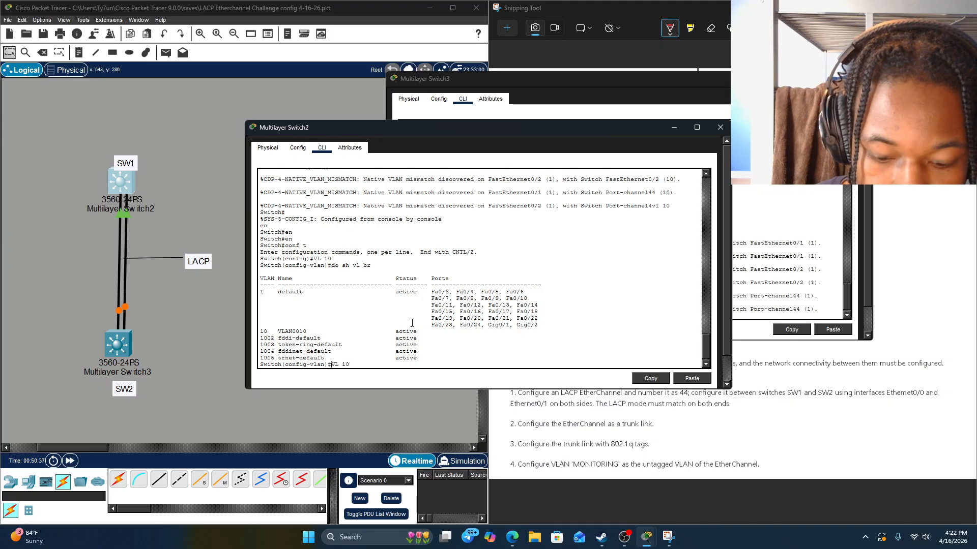
text(no)
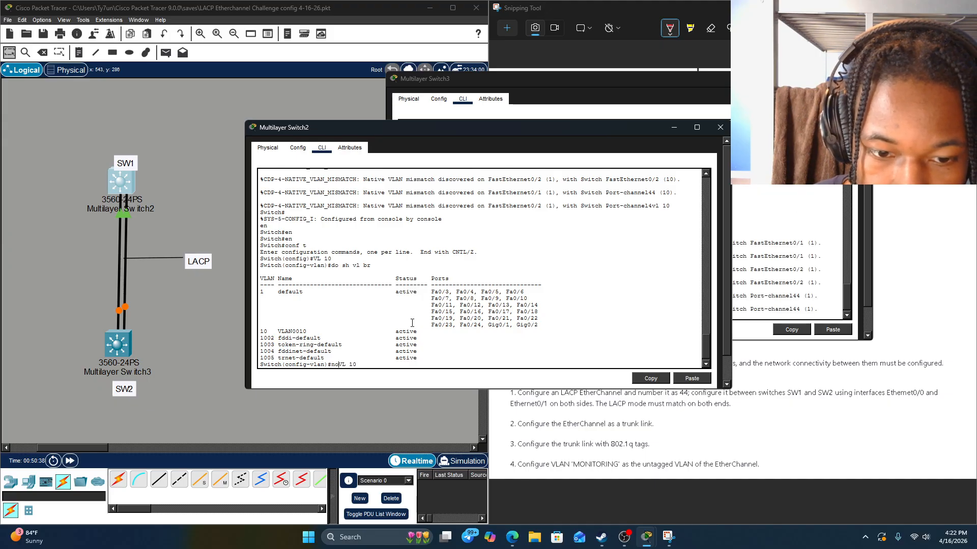
key(BackSpace)
key(BackSpace)
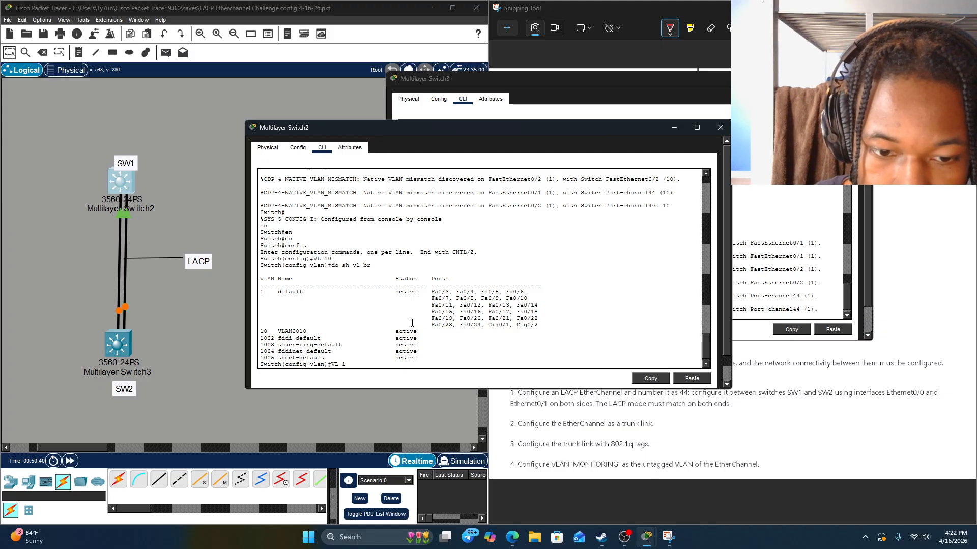
key(BackSpace)
key(BackSpace)
key(BackSpace)
Step: Name SW1's VLAN 10 with "name MONITORING" and check the VLAN list with "do sh vl br"
text(name M)
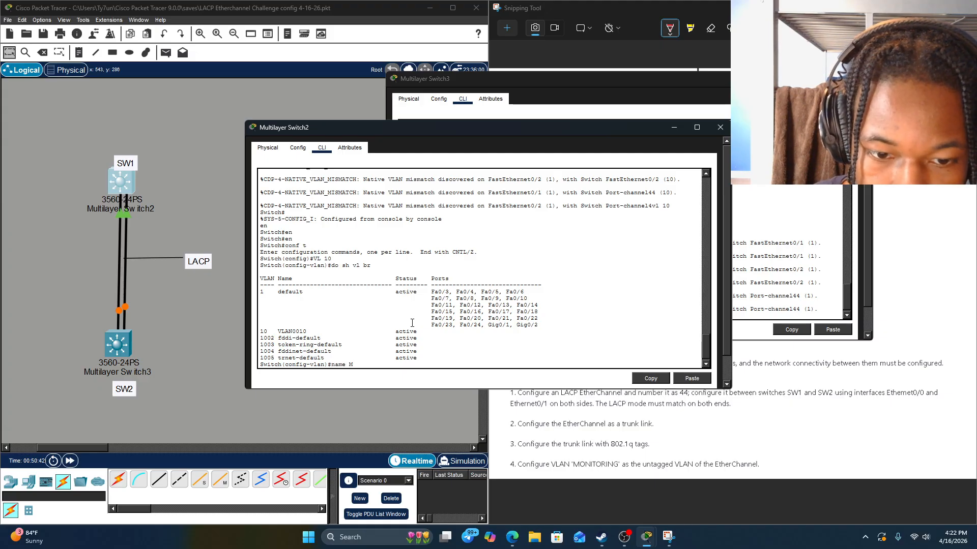
text(ONITORING)
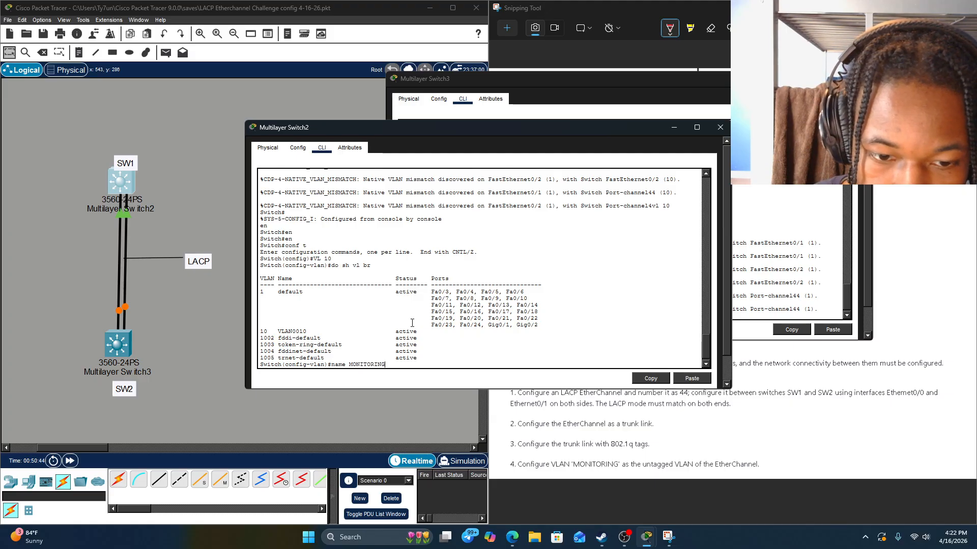
key(Return)
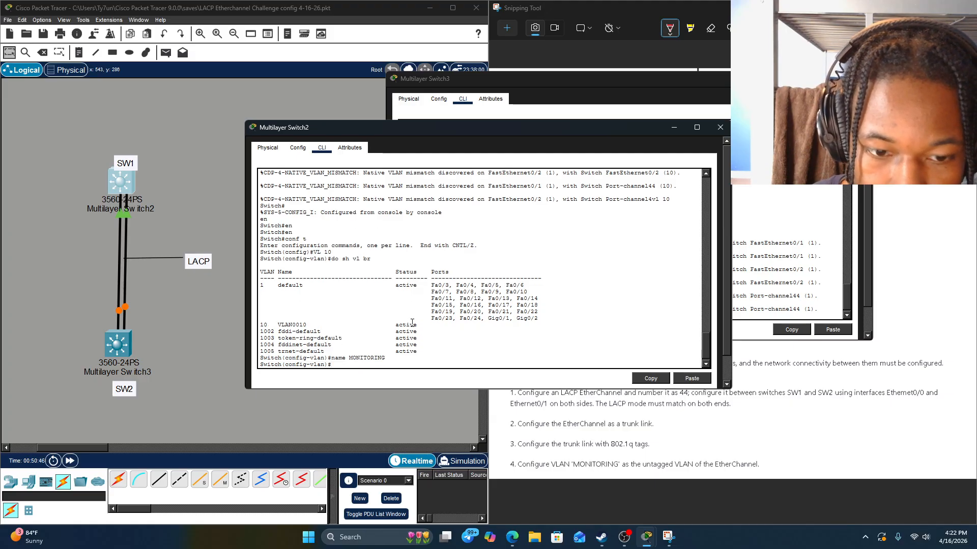
key(Up)
key(Up)
key(Return)
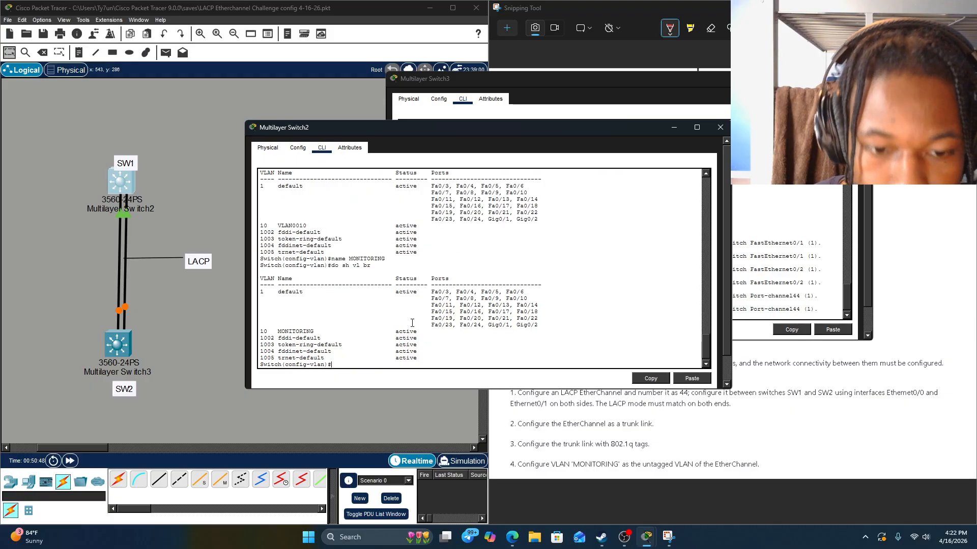
Step: Enter SW1's port-channel interface with "int po44", look up "sw tr ?", and set its native VLAN with "sw tr native vl 10"
text(exit)
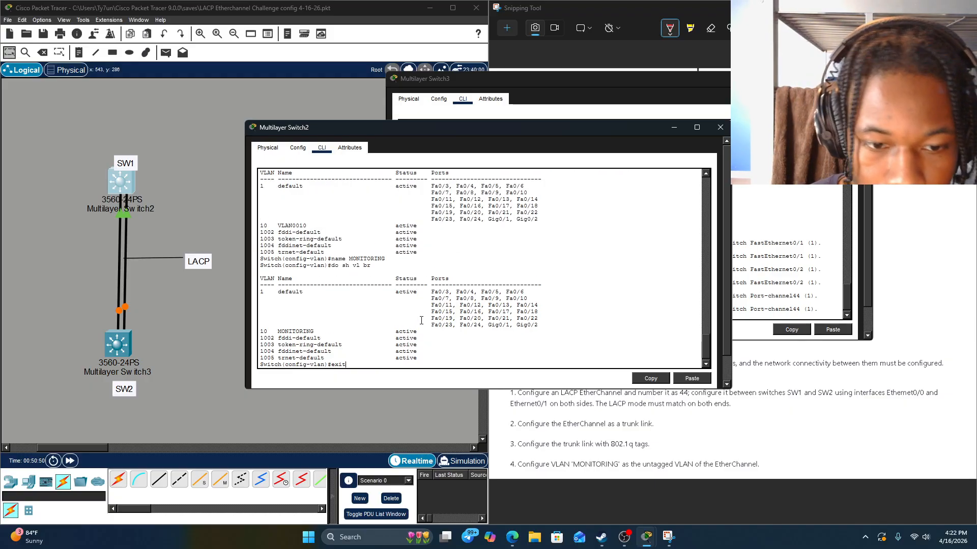
key(Return)
text(int po44)
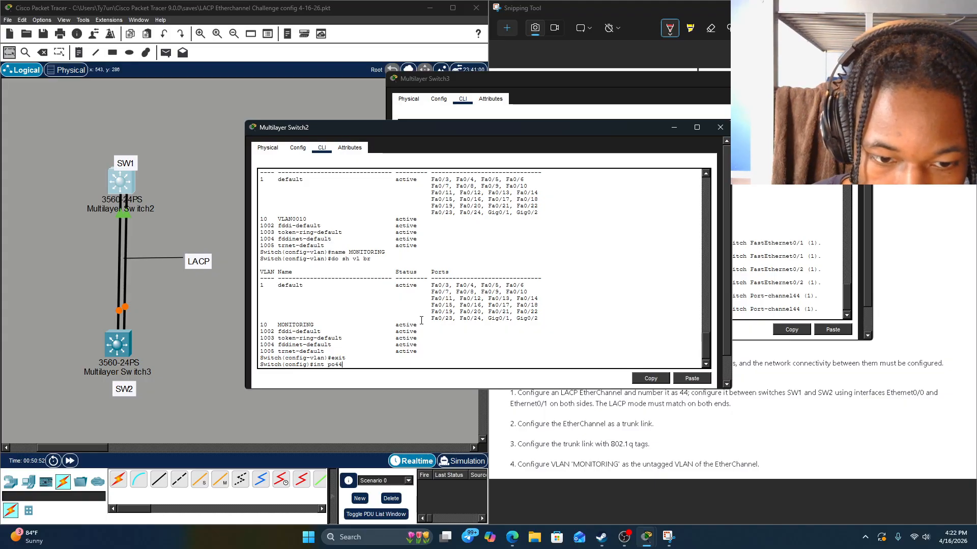
key(Return)
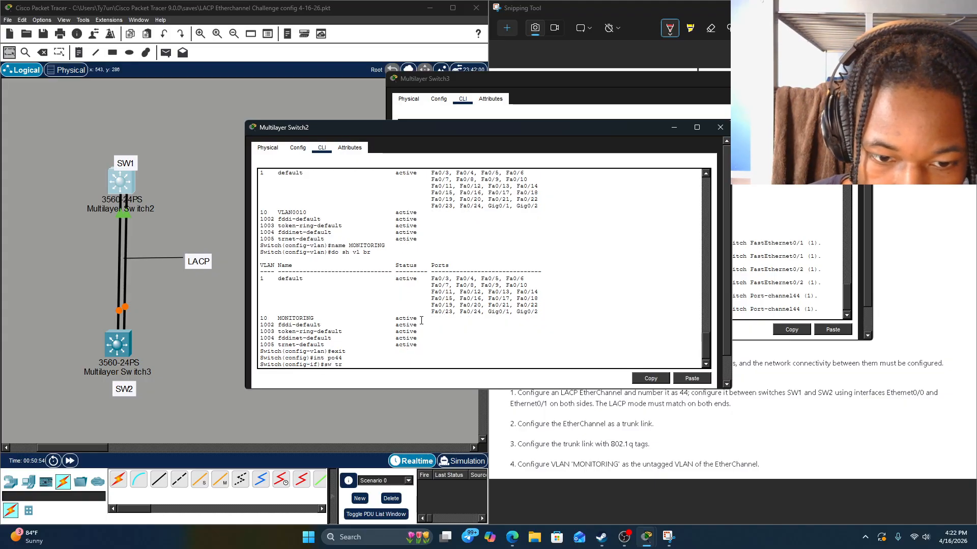
text(sw tr ?)
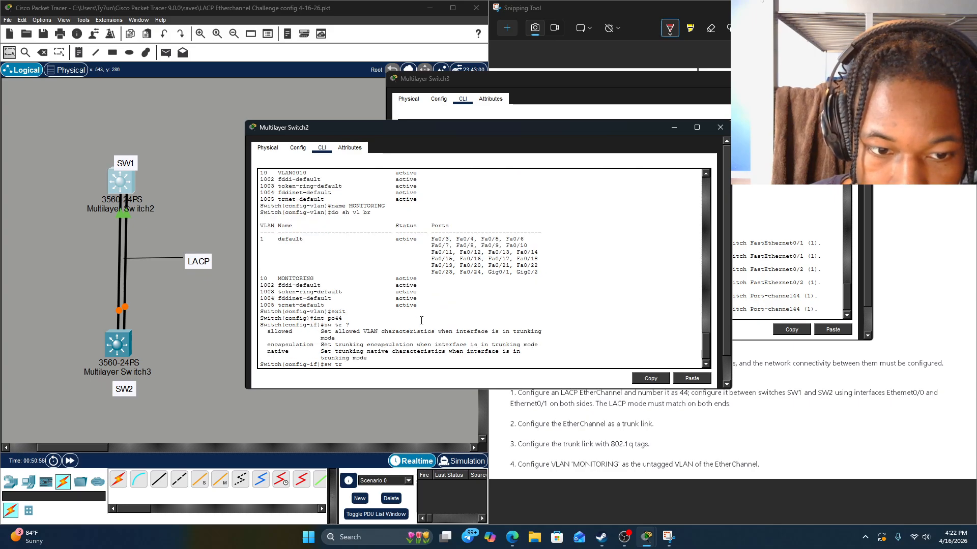
text(native)
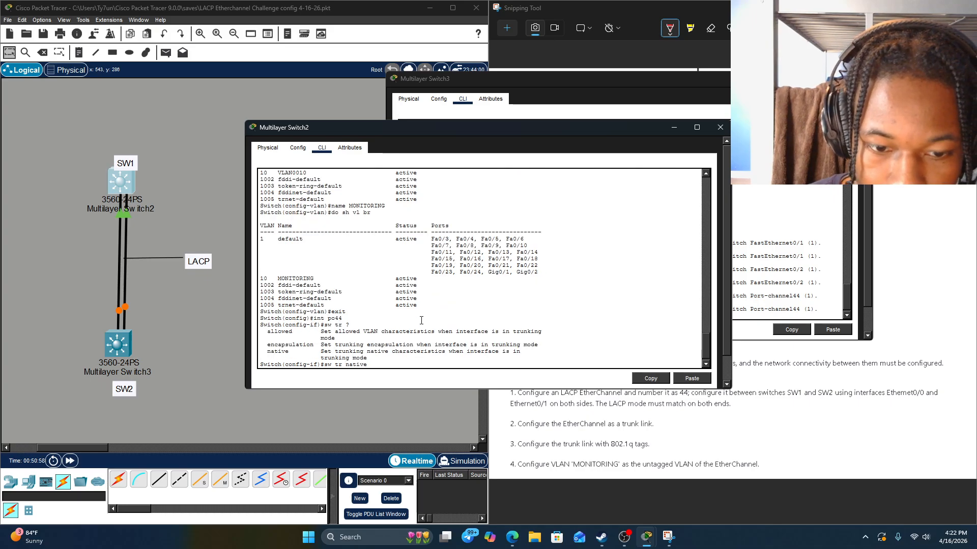
text( vl 10)
key(Return)
text(do s)
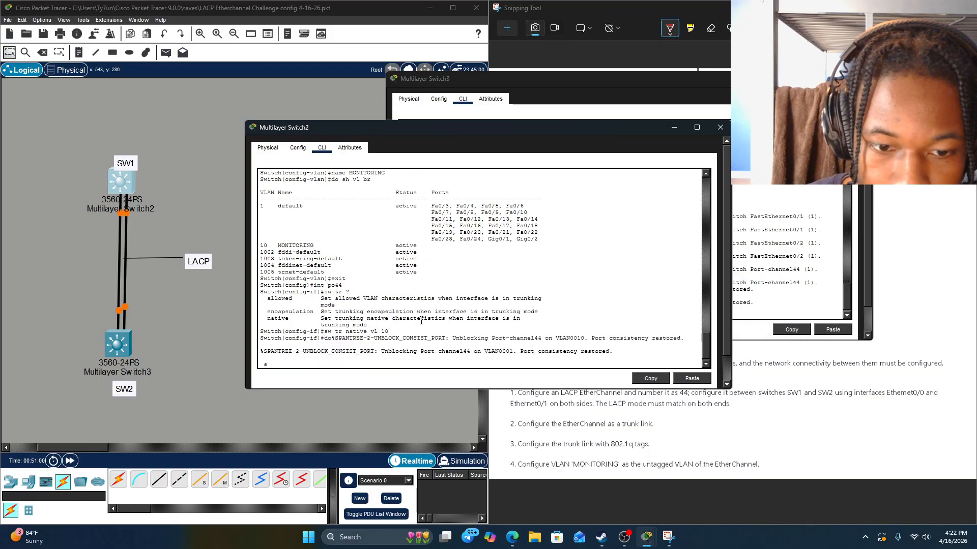
key(BackSpace)
key(BackSpace)
key(BackSpace)
key(Return)
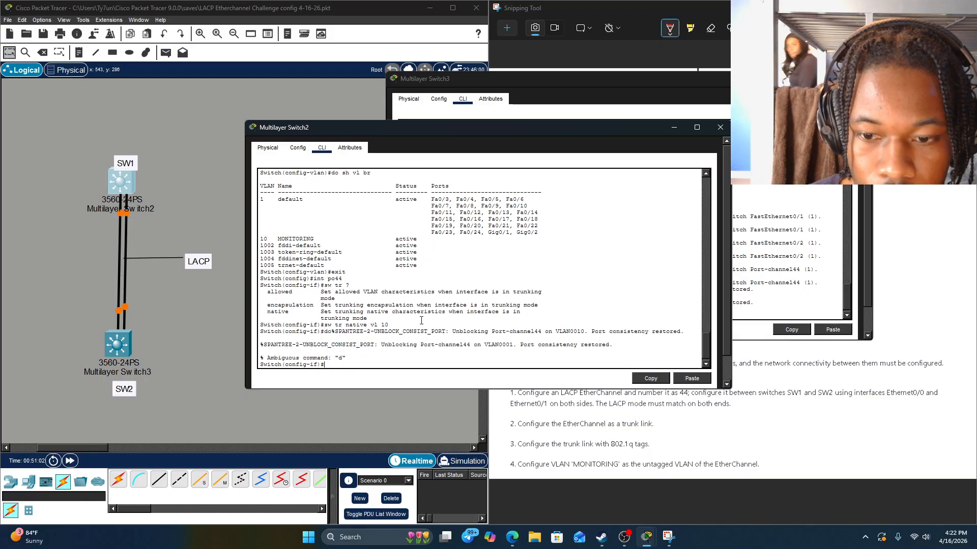
key(Up)
key(Up)
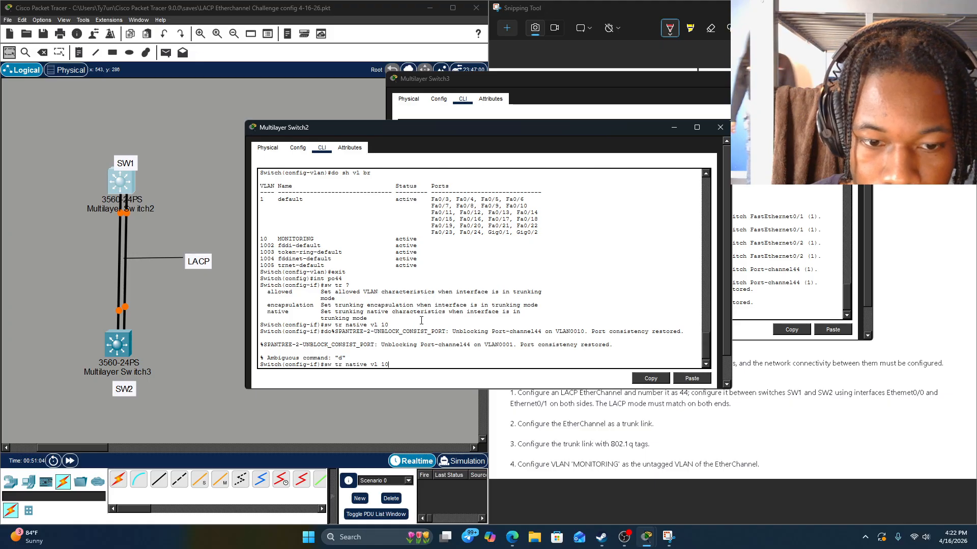
key(Up)
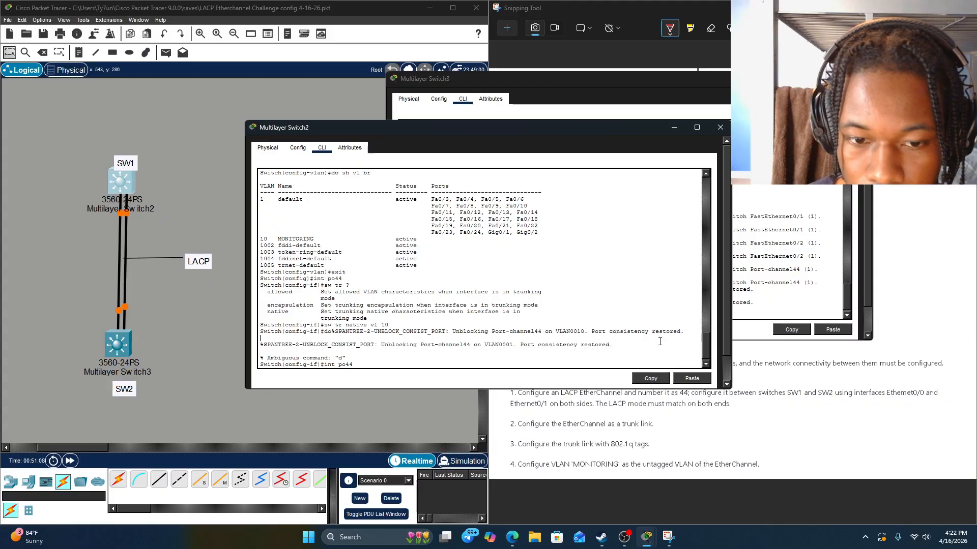
Step: Decline the network reset and fast-forward the simulation time so the LACP link ports can converge
drag(658, 340, 430, 352)
click(435, 345)
click(53, 461)
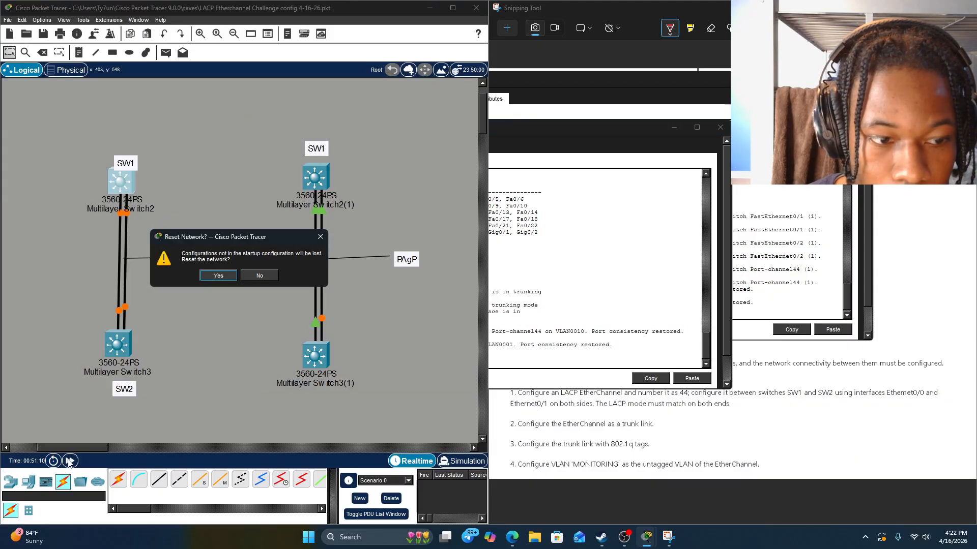
click(261, 277)
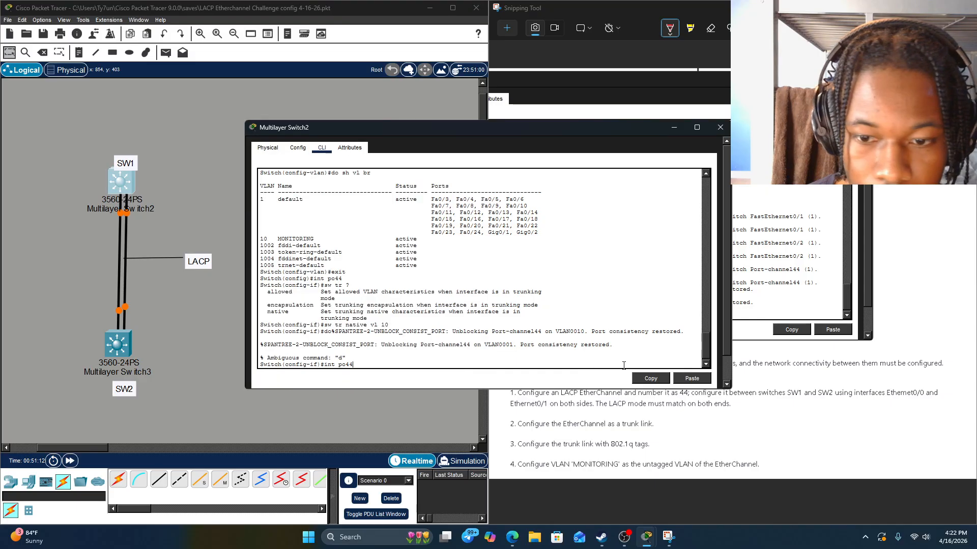
click(70, 461)
click(563, 325)
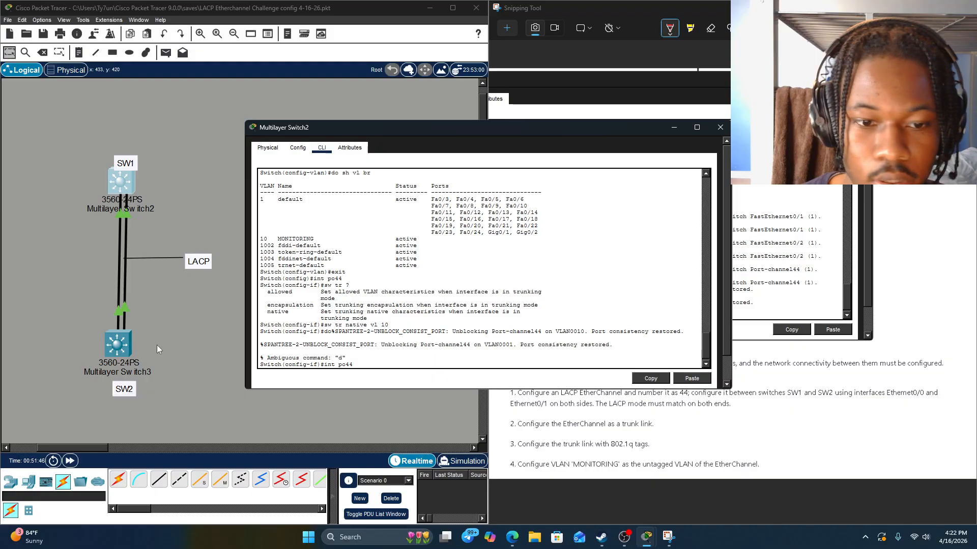
click(455, 355)
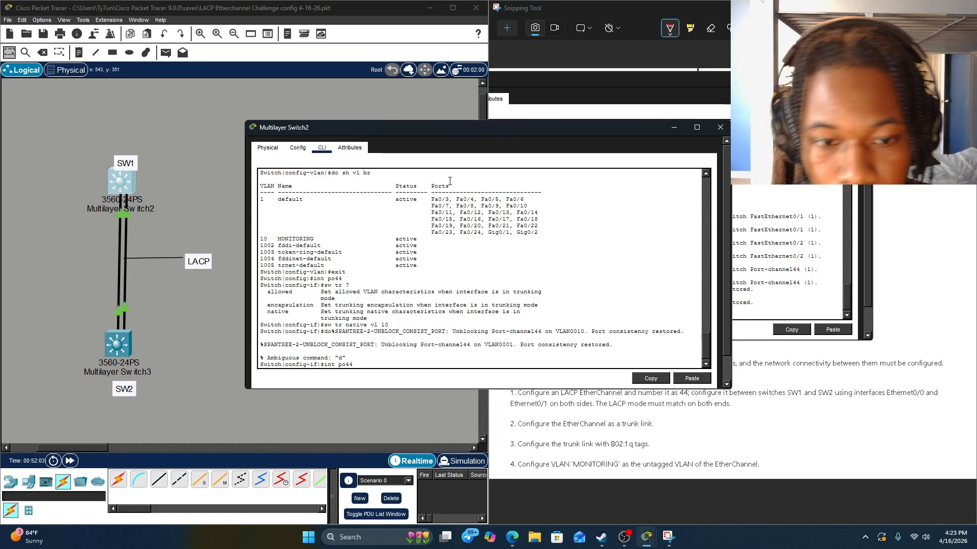
Step: Close Multilayer Switch2's console, open Multilayer Switch2(1)'s CLI, and enter global configuration mode with "en" and "conf t"
click(720, 130)
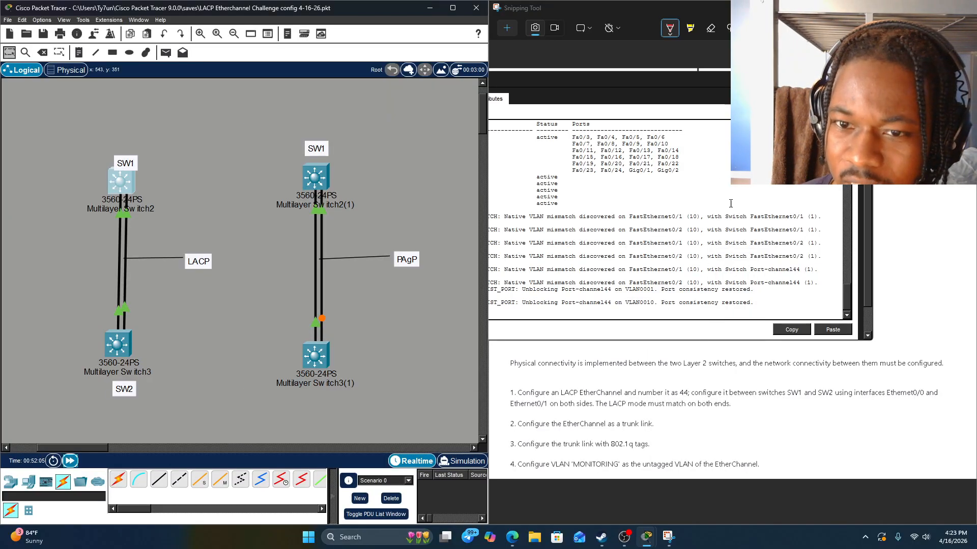
click(315, 177)
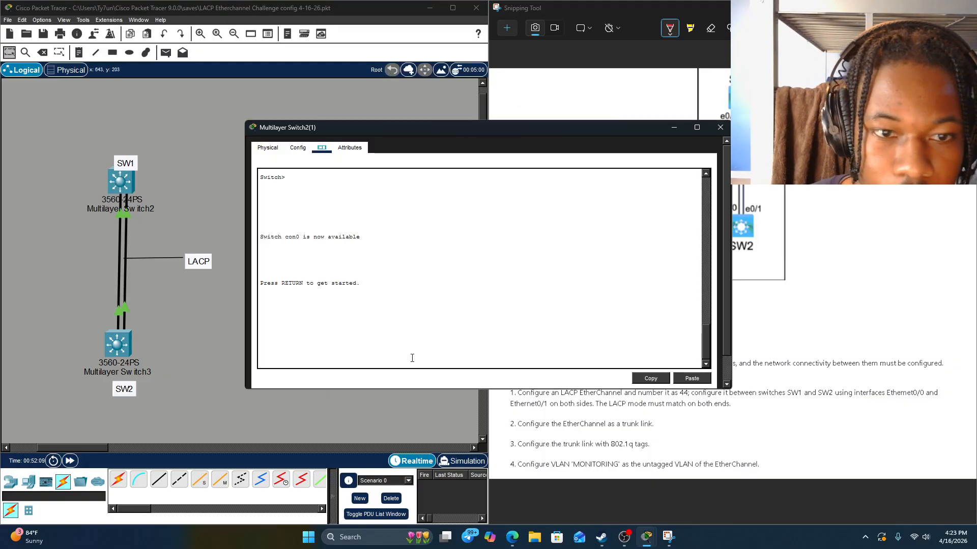
key(Return)
text(en)
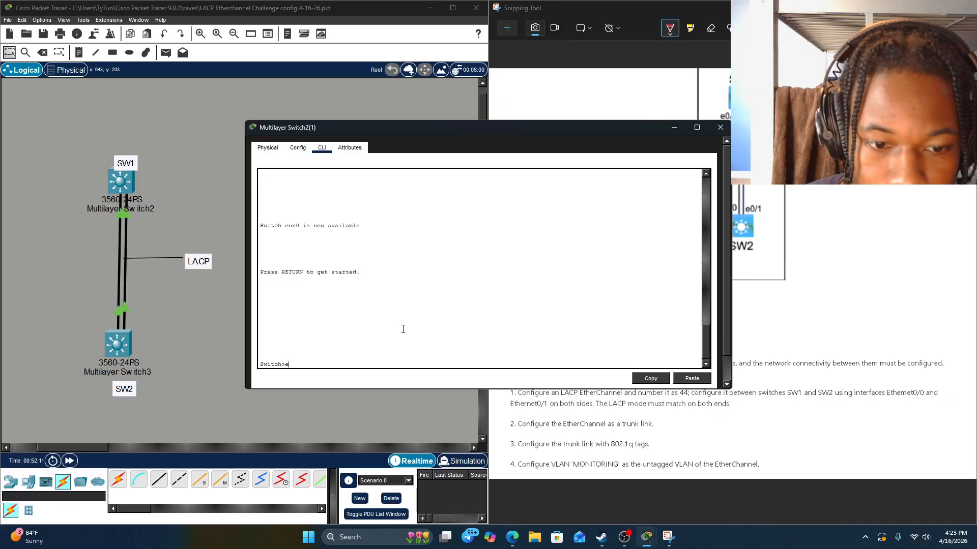
key(Return)
text(ch#c)
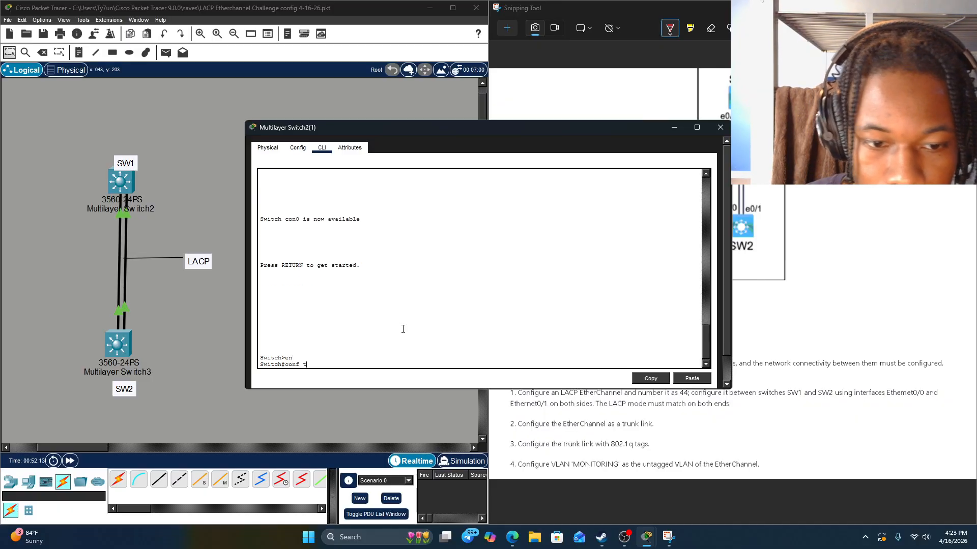
text(onf t)
key(Return)
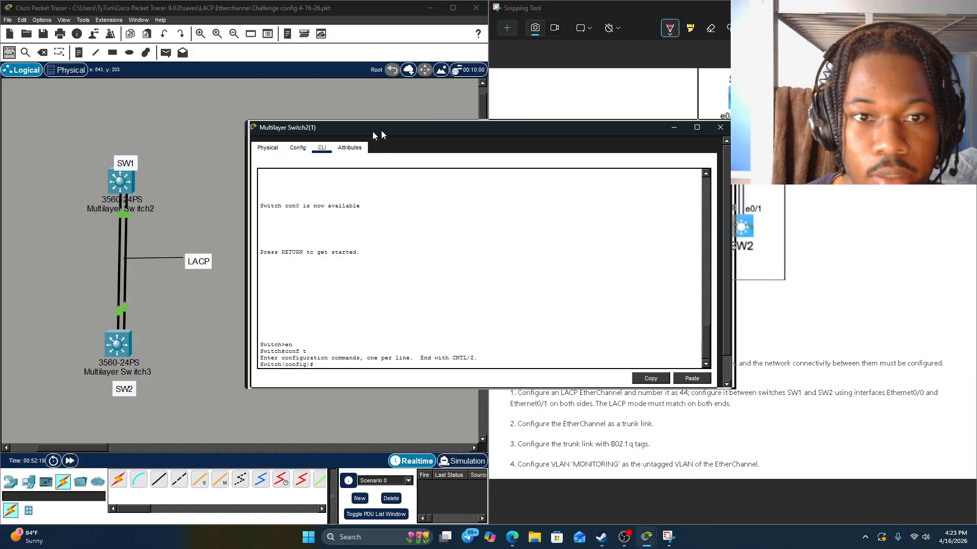
Step: On Multilayer Switch2(1), select interfaces with "int ran fa0/1-2" and bundle them using "channel-group 44 mode active"
drag(380, 131, 600, 113)
text(int)
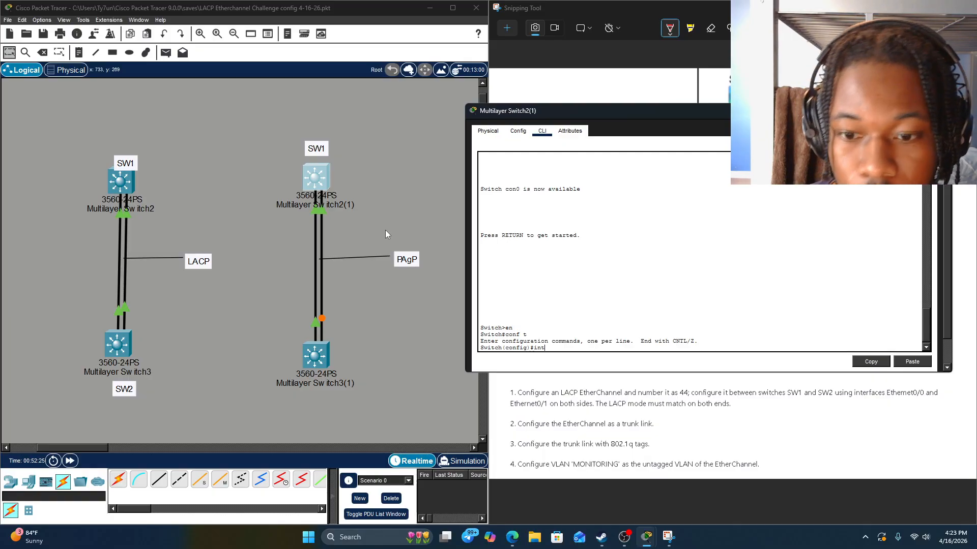
text( ran )
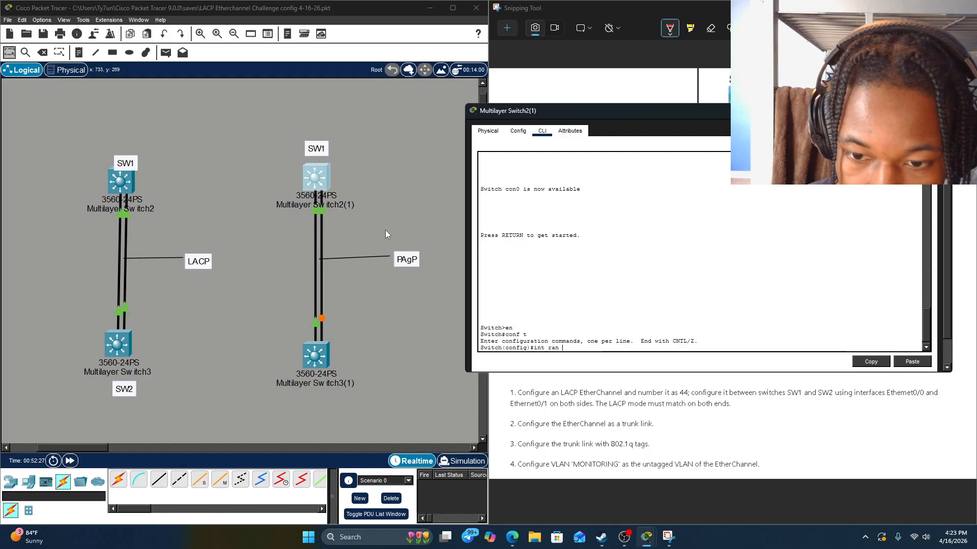
text(fa0/1)
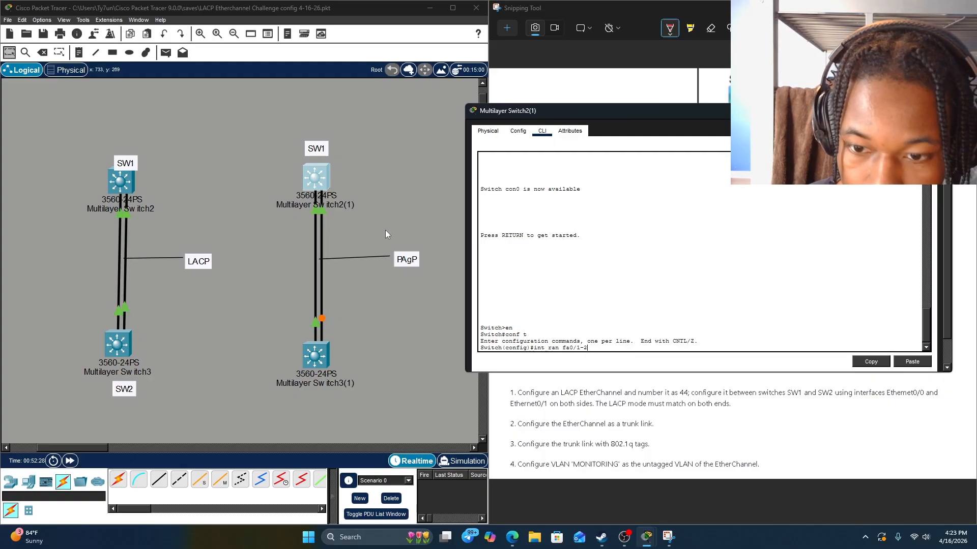
text(-2)
key(Return)
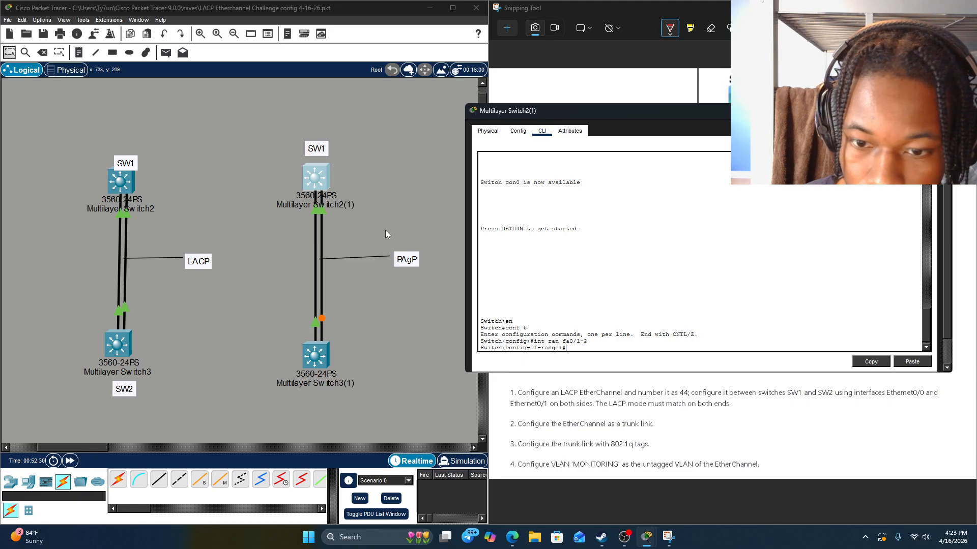
text(channel)
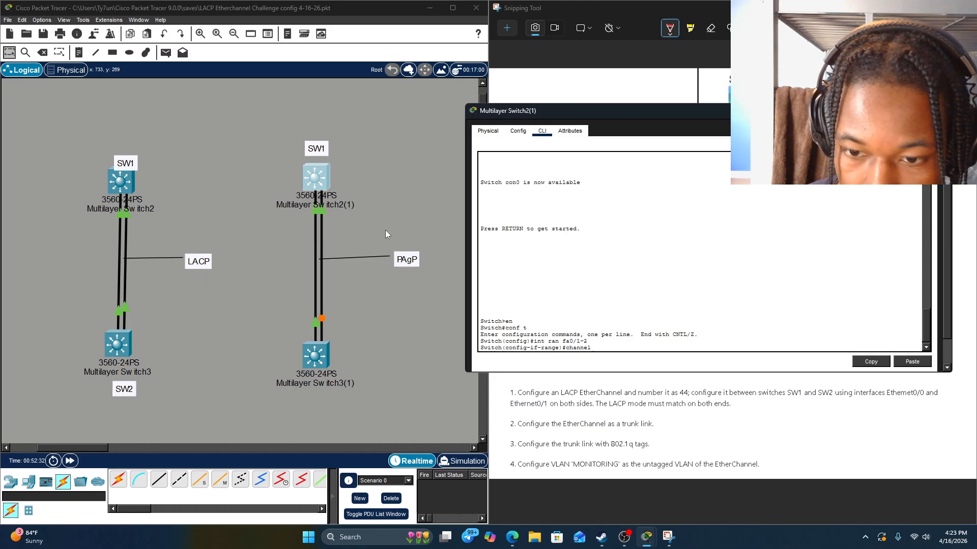
text(-group 44)
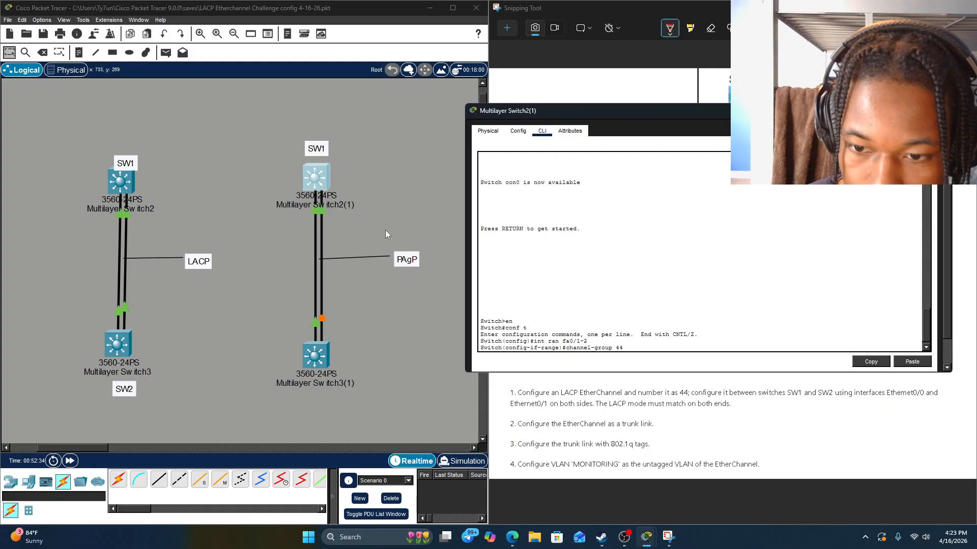
text( mode a)
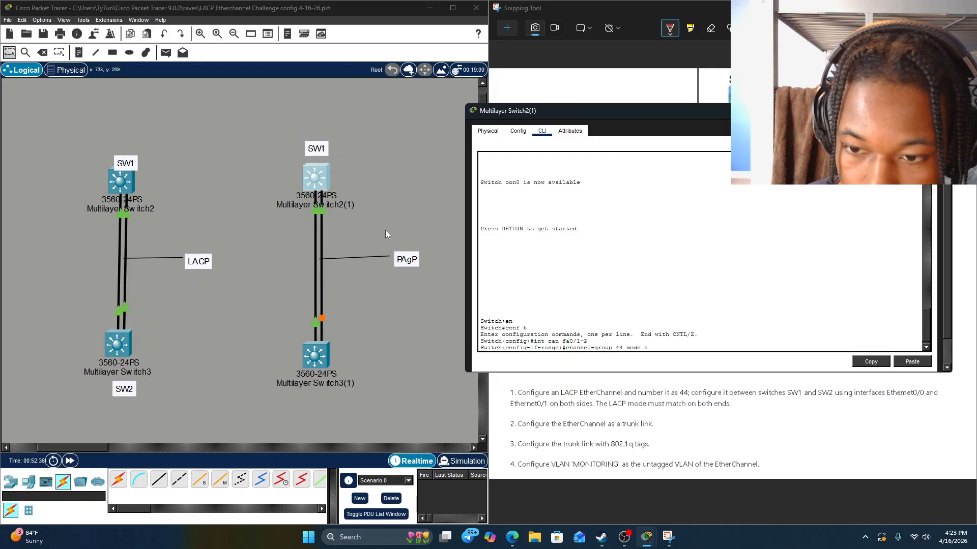
text(ctive)
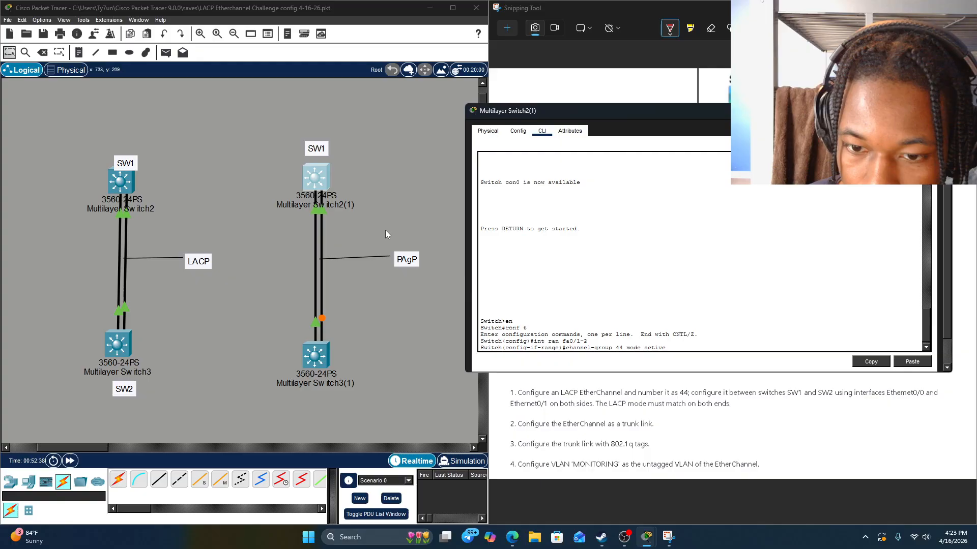
key(Return)
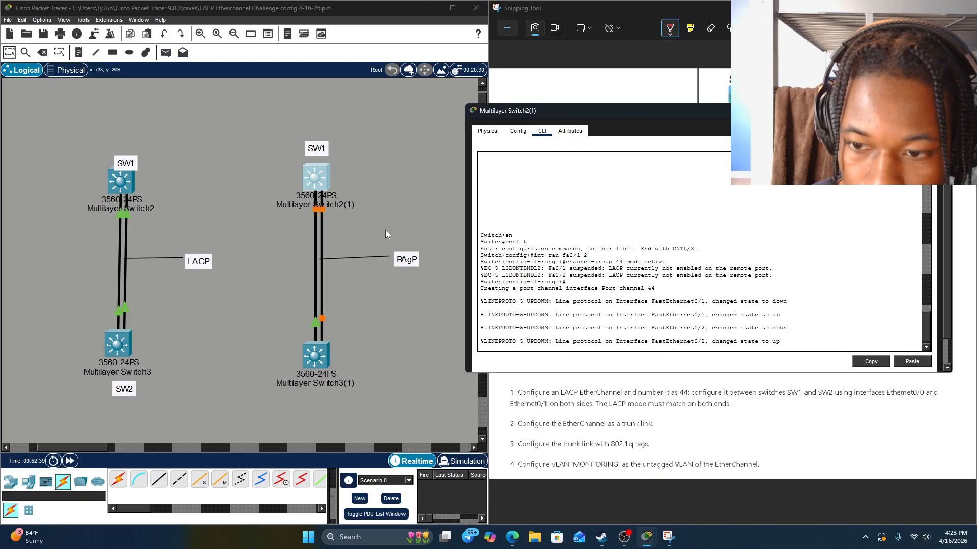
Step: Open Multilayer Switch3(1)'s CLI and enter global configuration mode with "en" and "conf t"
click(307, 359)
click(323, 148)
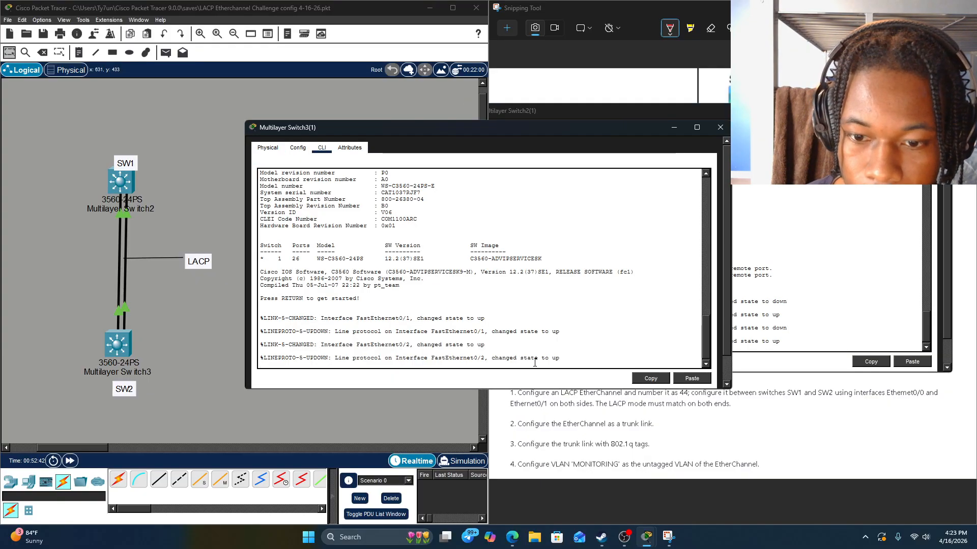
key(Return)
text(en)
key(Return)
text(ch#c)
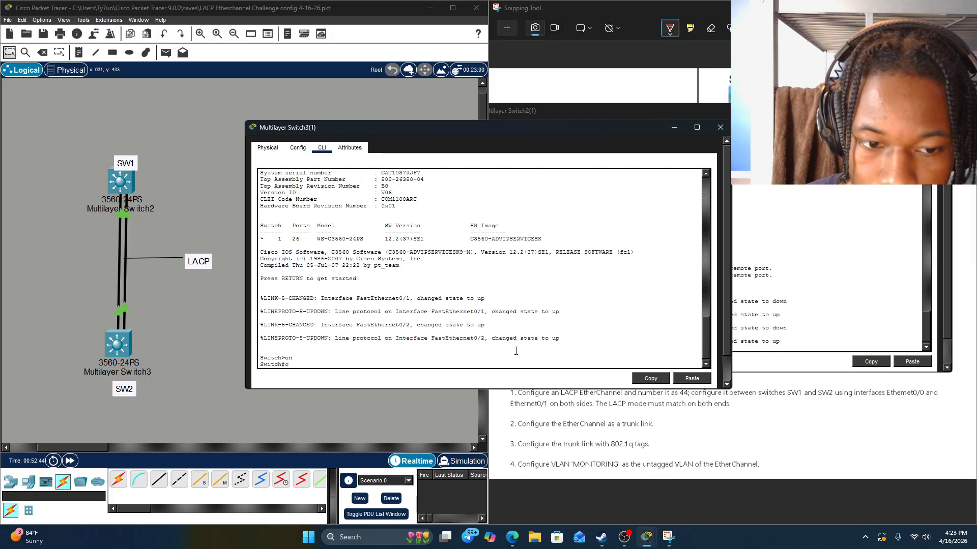
text(onf t)
key(Return)
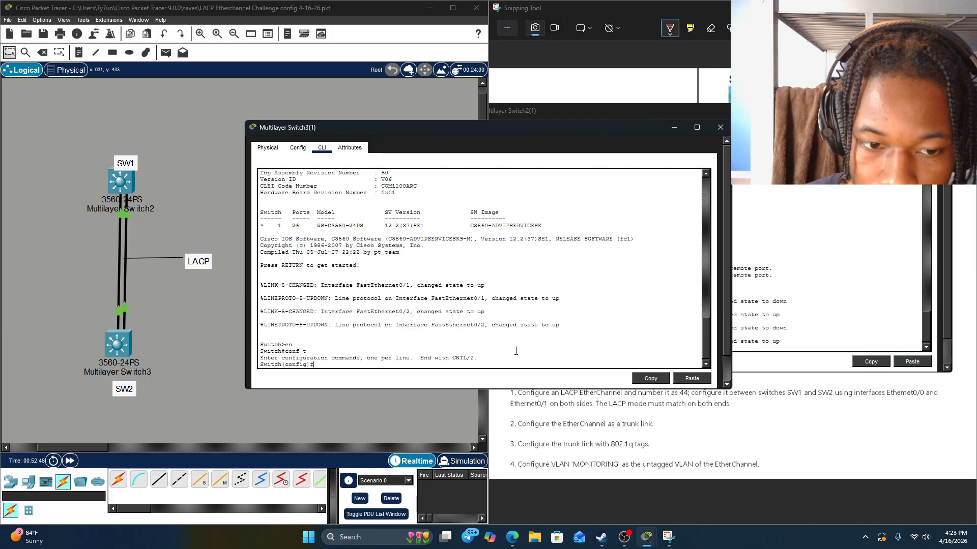
Step: On Multilayer Switch3(1), select interfaces with "int ran fa0/1-2" and bundle them using "channel-group 44 mode passive"
text(int ran)
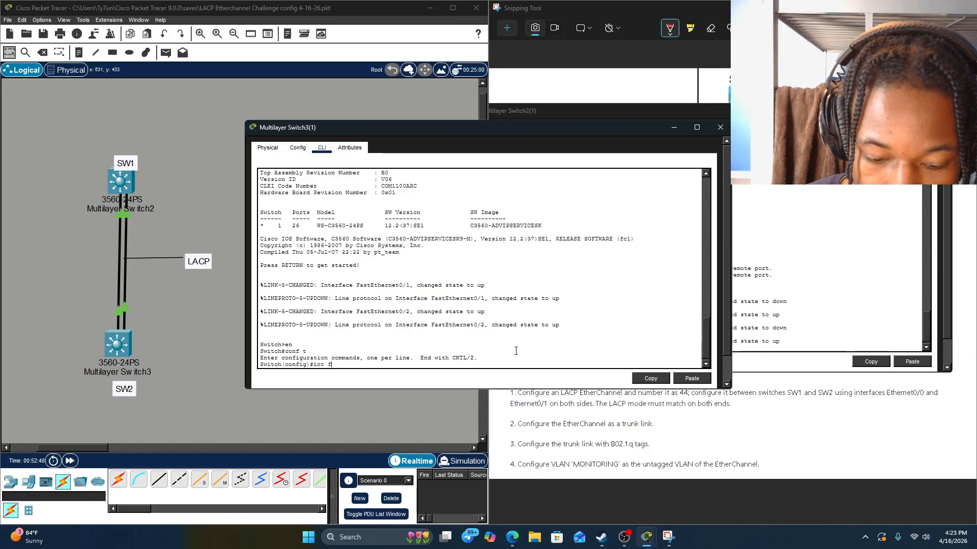
text( fa0/1-2)
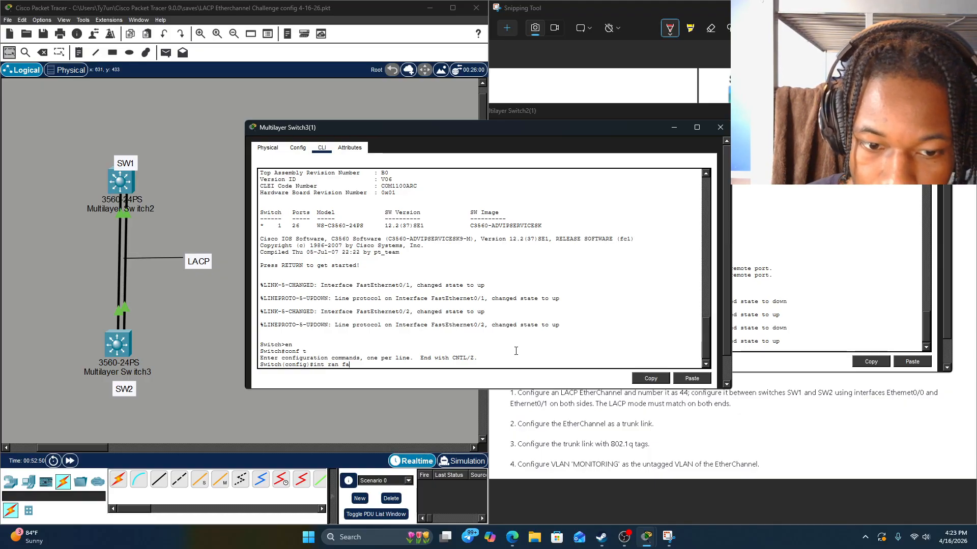
key(Return)
text(ch(config-if-range)#ch)
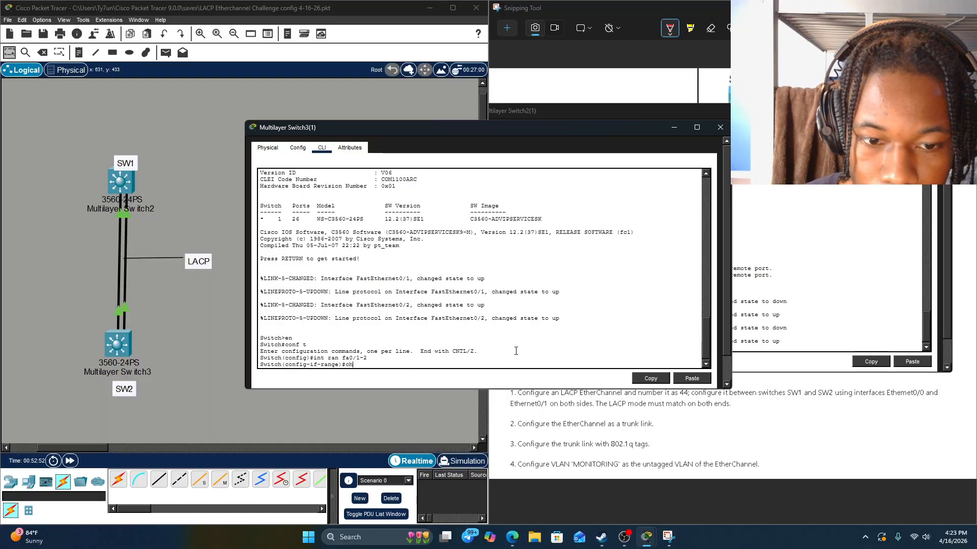
text(annel-group)
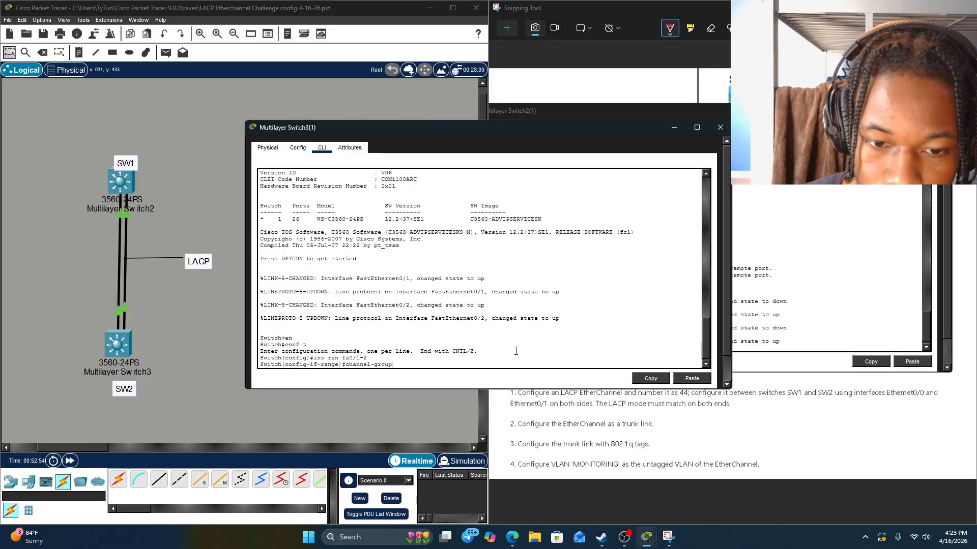
text( 44 mode)
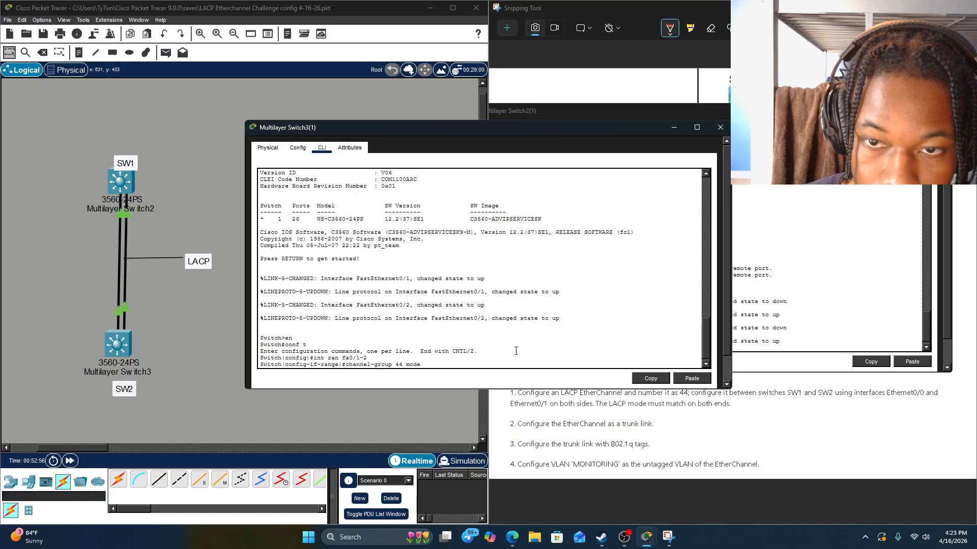
key(BackSpace)
key(BackSpace)
key(BackSpace)
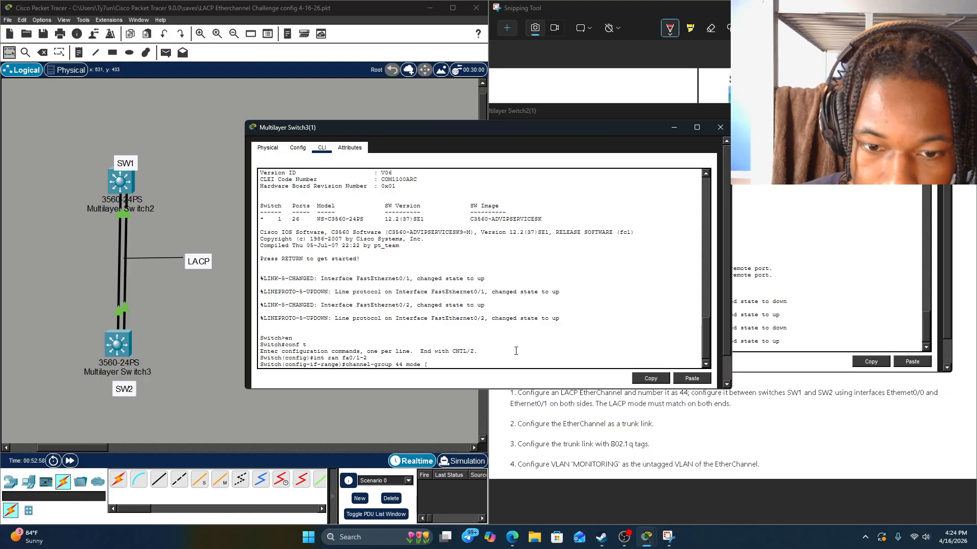
text(passive)
key(Return)
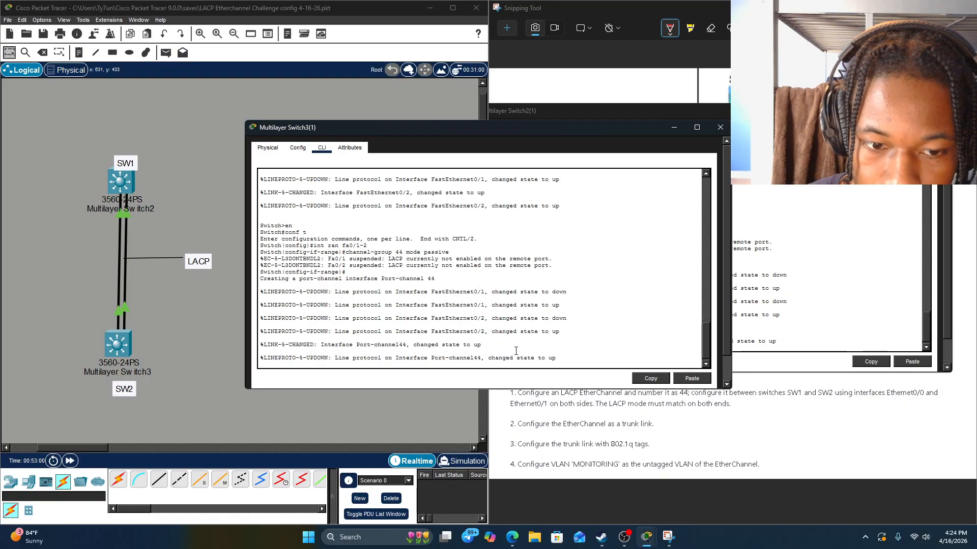
Step: Fast-forward the simulation time and return Multilayer Switch2(1) to global configuration mode with "exit"
click(202, 358)
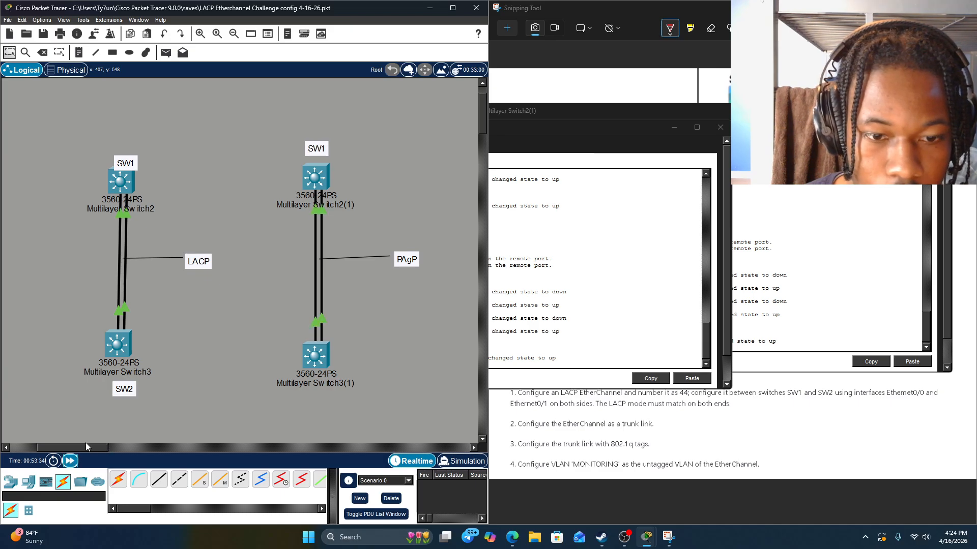
click(315, 177)
key(Return)
key(Return)
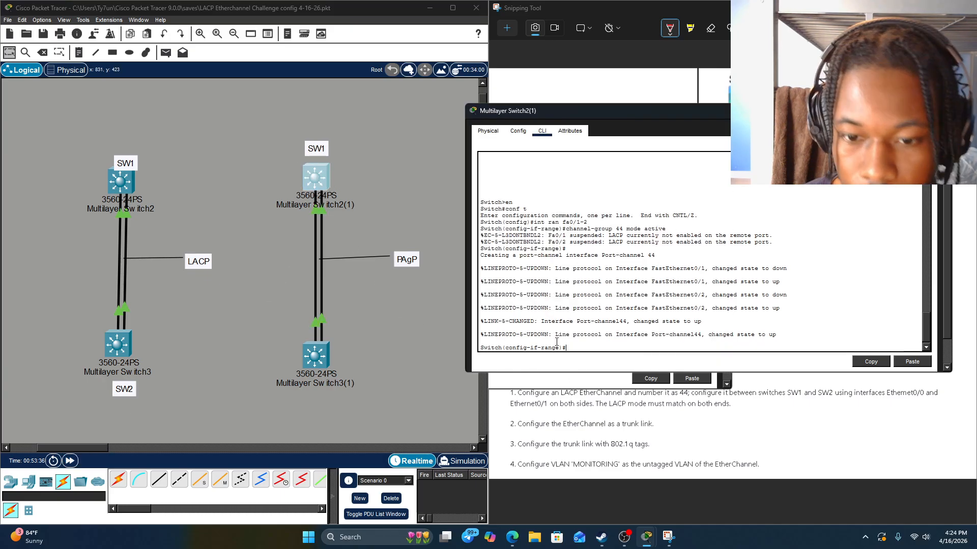
text(exit)
key(Return)
Step: On Multilayer Switch2(1), create VLAN 10 with "vl 10" and name it MONITORING
text(v)
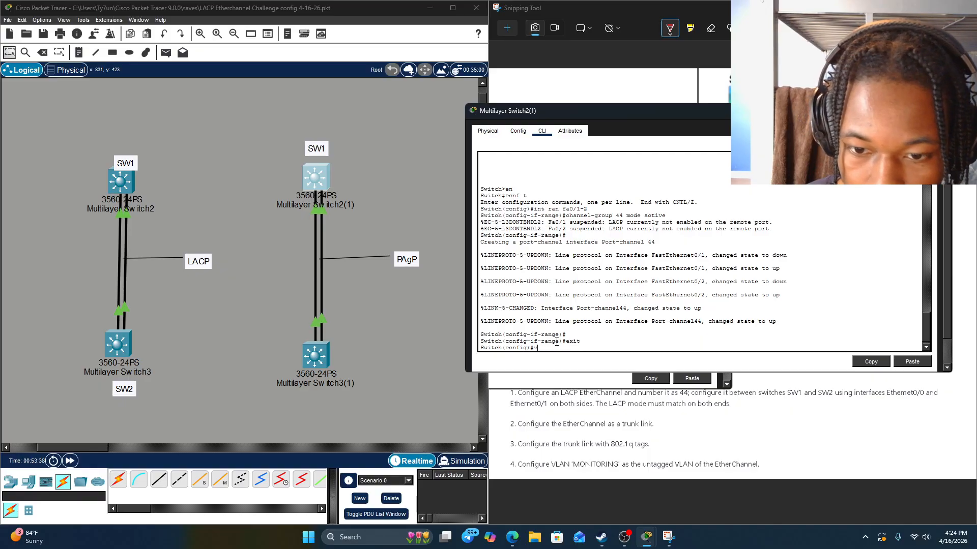
text(l 10)
key(Return)
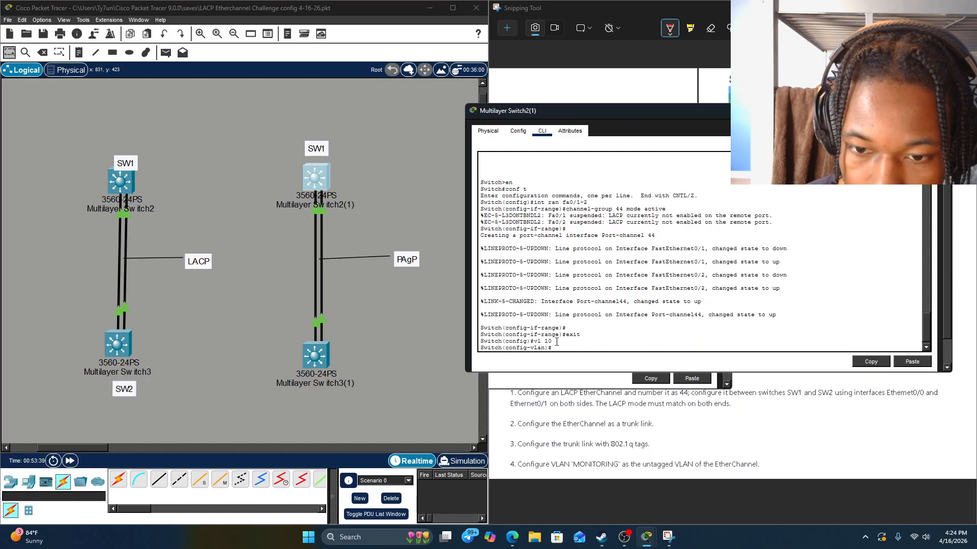
text(name MONITORING)
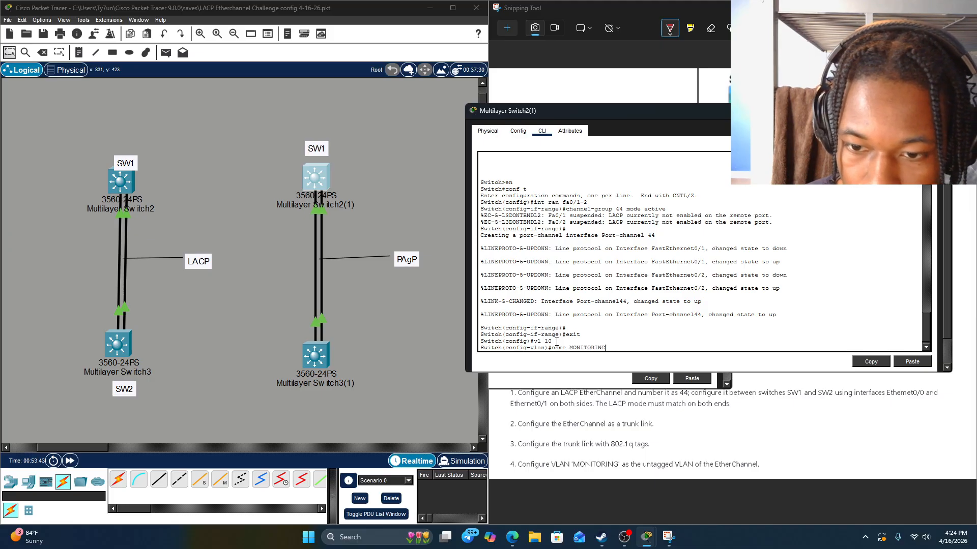
key(Return)
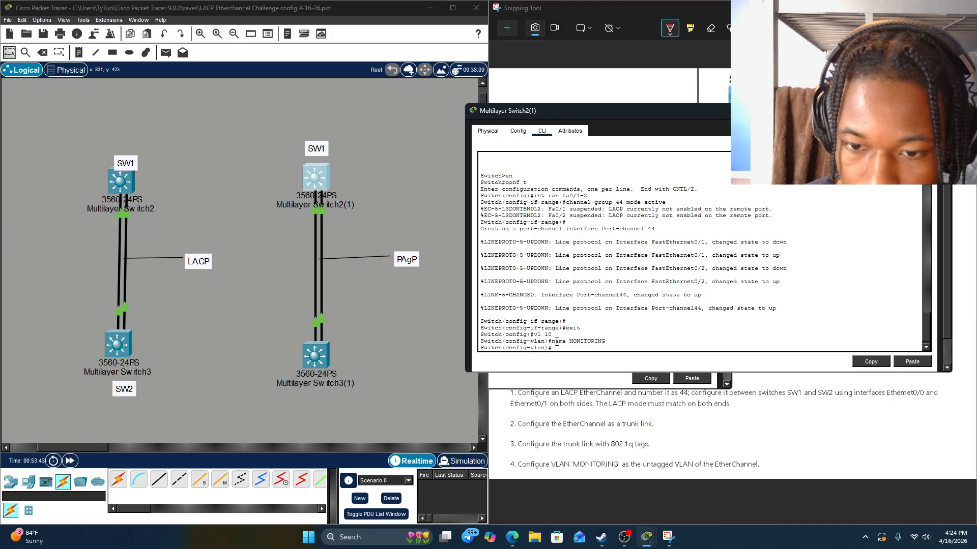
Step: On Multilayer Switch3(1), exit interface range configuration, create VLAN 10 with "vl 10" and name it MONITORING
click(308, 355)
key(Return)
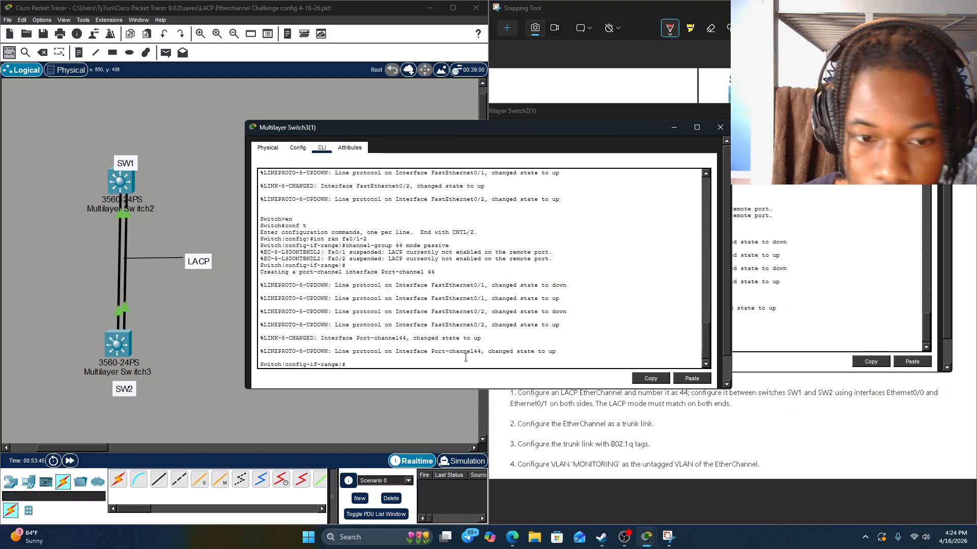
text(exit)
key(Return)
text(bv)
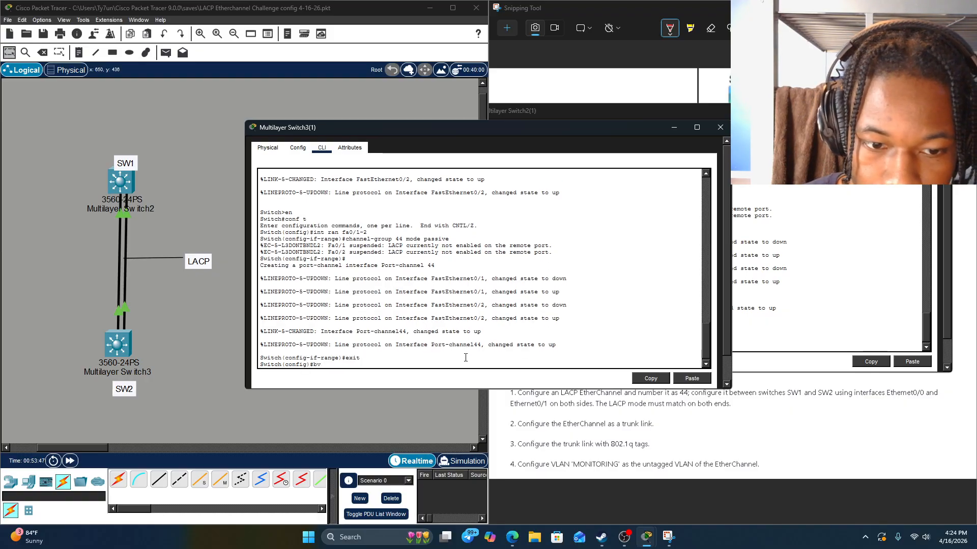
text(0)
key(Return)
text(n)
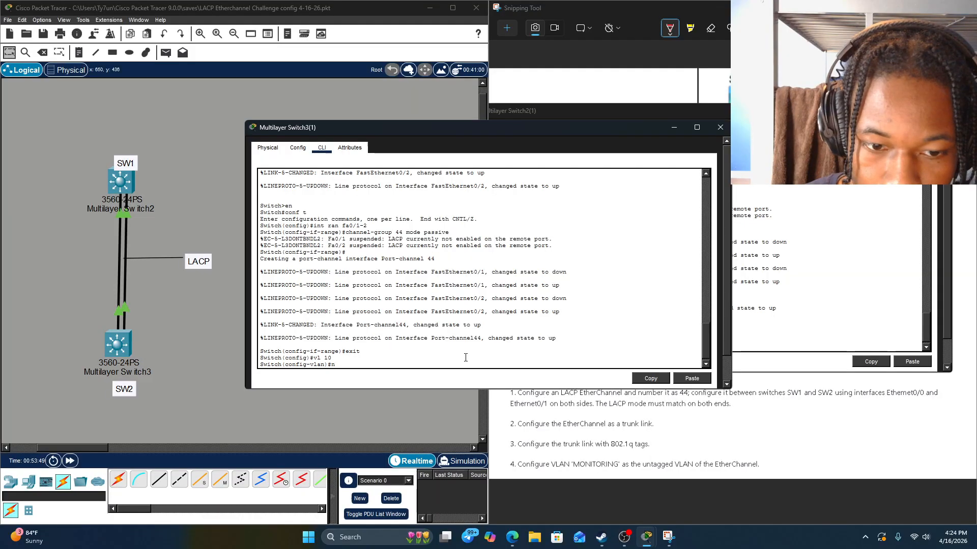
text(ame MONITOR)
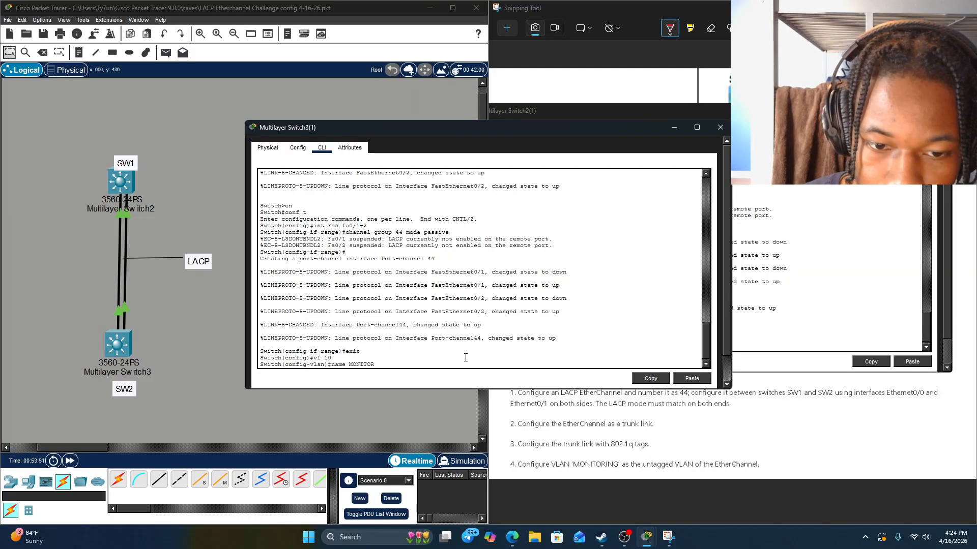
text(ING)
key(Return)
click(202, 339)
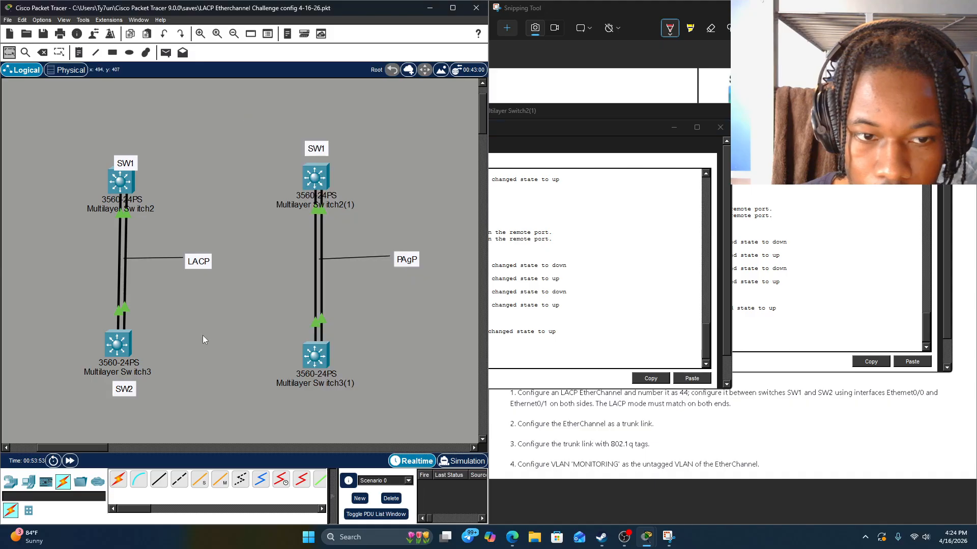
click(315, 184)
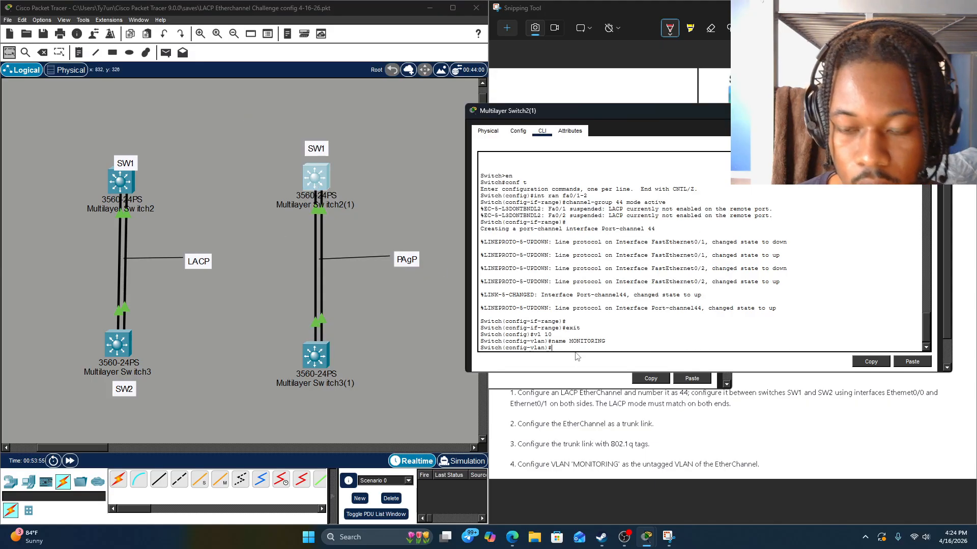
click(370, 356)
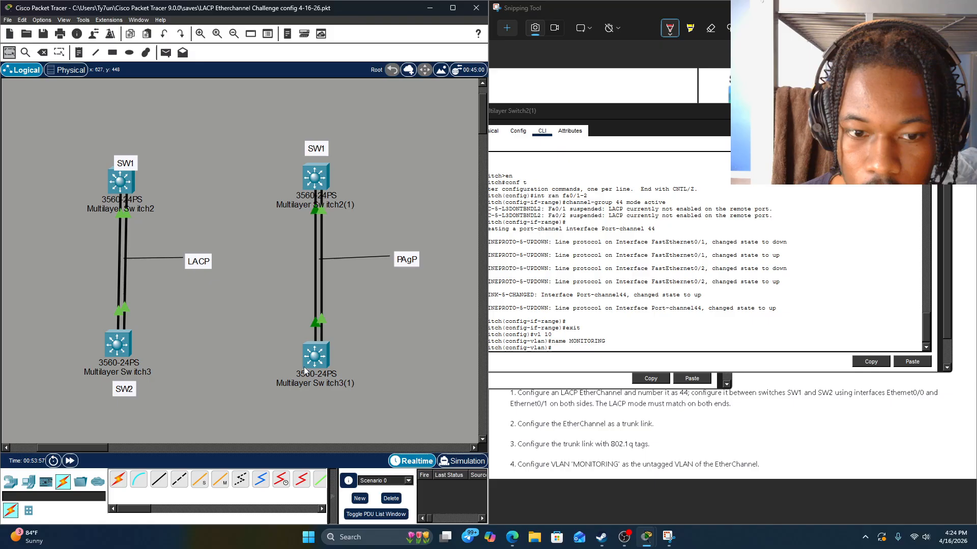
Step: On Multilayer Switch3(1), enter the port-channel interface with "int po44" and set its trunk encapsulation using "sw tr encap dot1q"
click(309, 354)
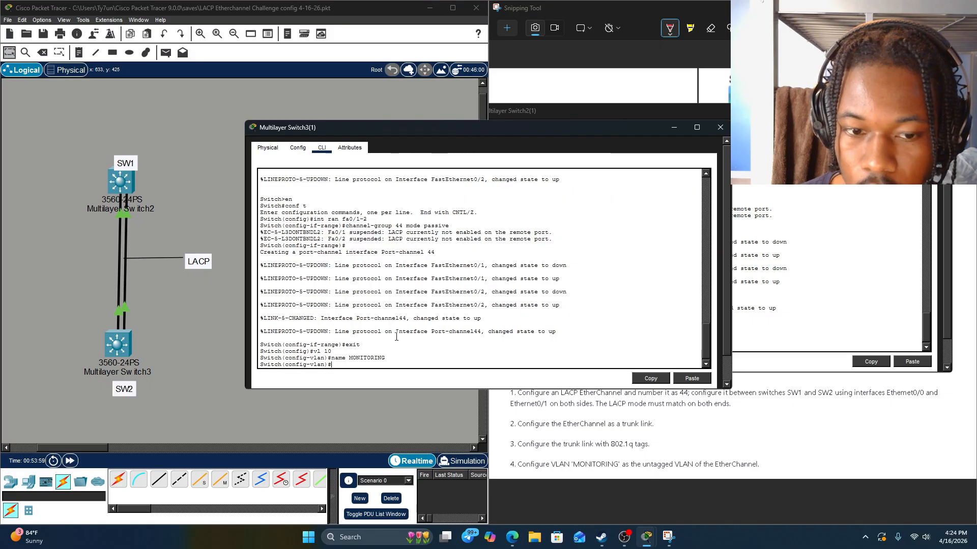
text(exit)
key(Return)
text(i)
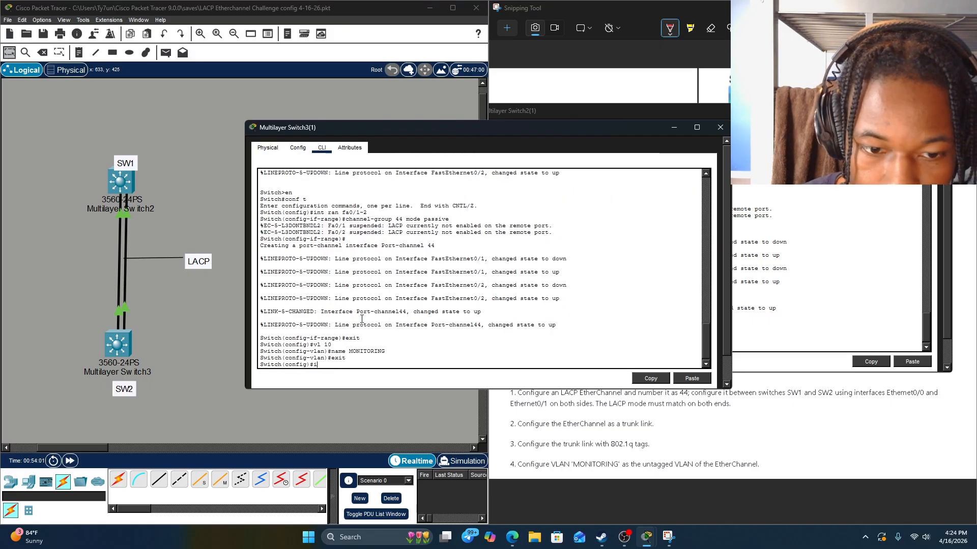
text(nt po44)
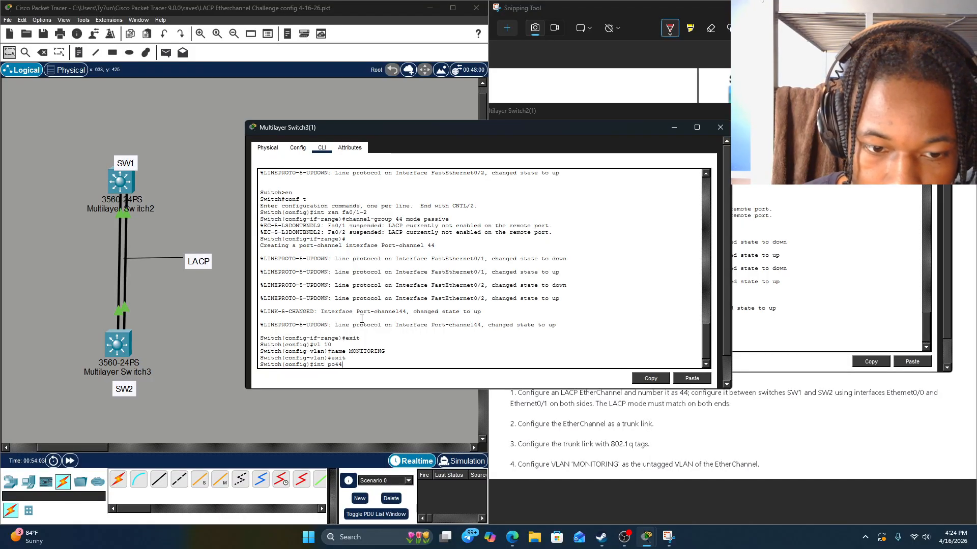
key(Return)
text(sw tr)
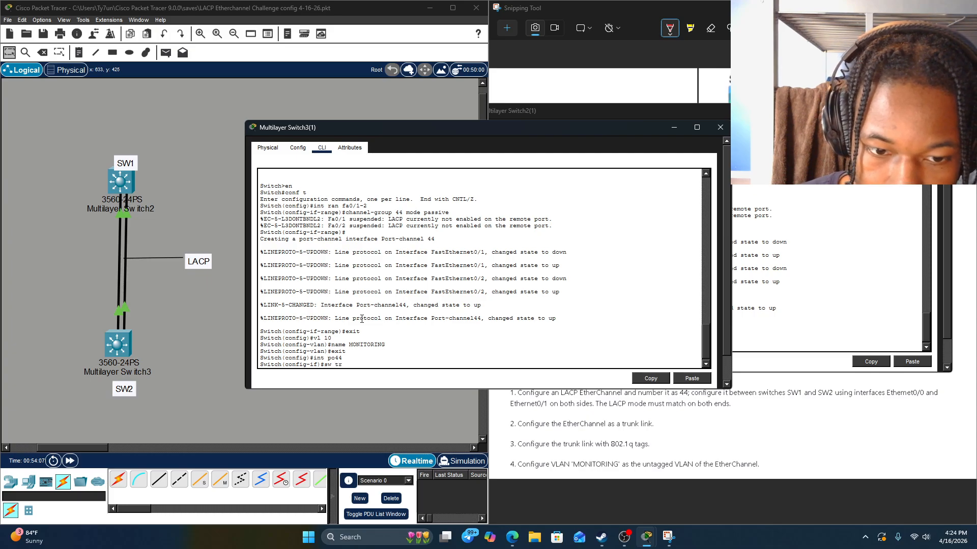
text( nativ)
key(BackSpace)
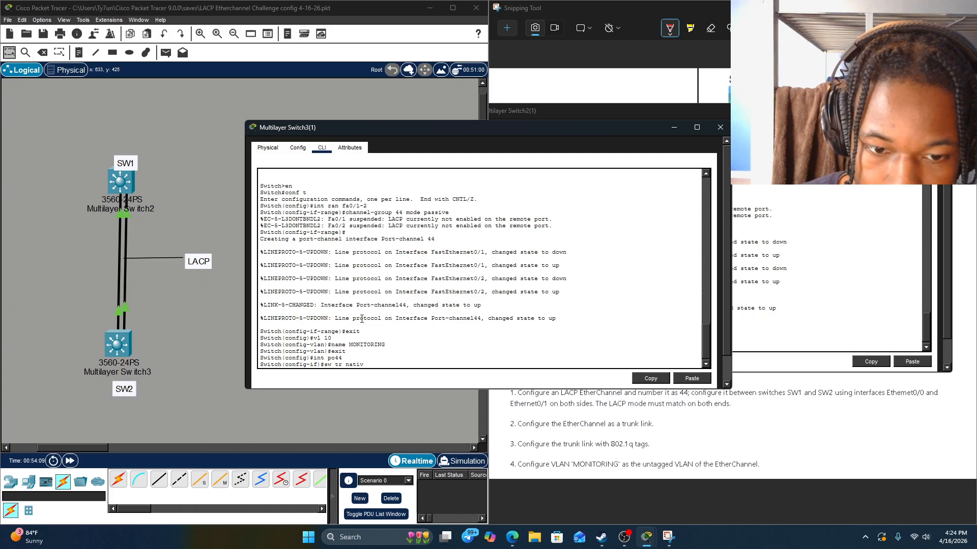
key(BackSpace)
text(enc)
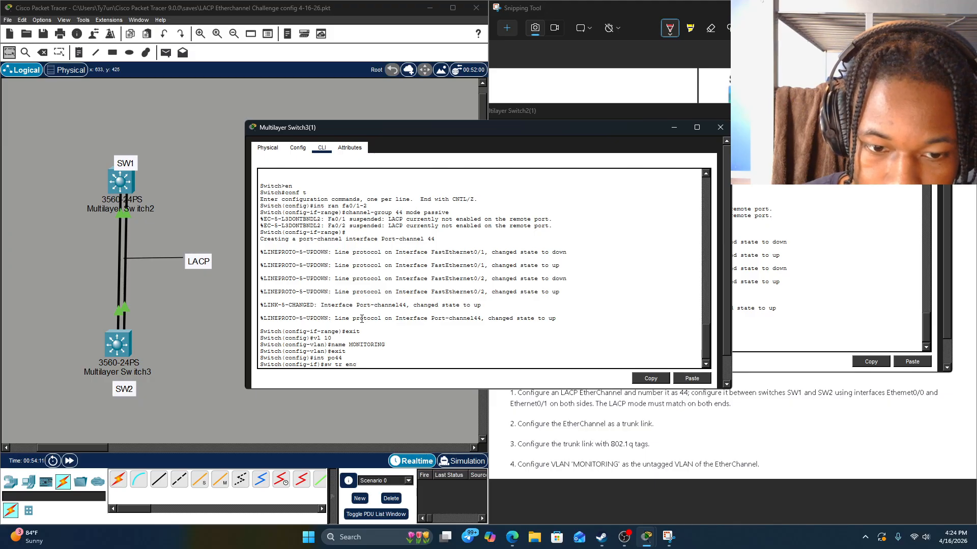
text(ap ?)
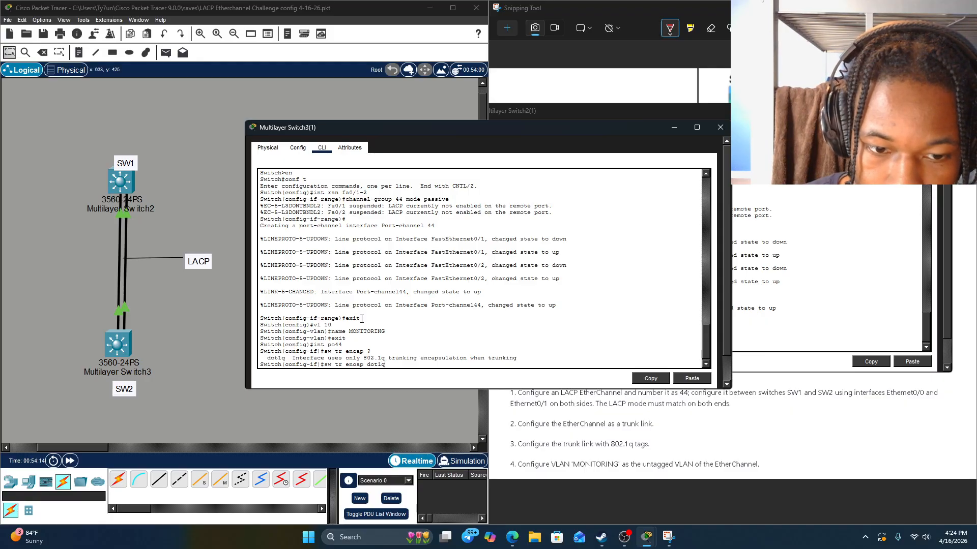
key(Return)
Step: Set the native VLAN of Multilayer Switch3(1)'s port-channel 44 with "sw tr native vl 10"
key(Up)
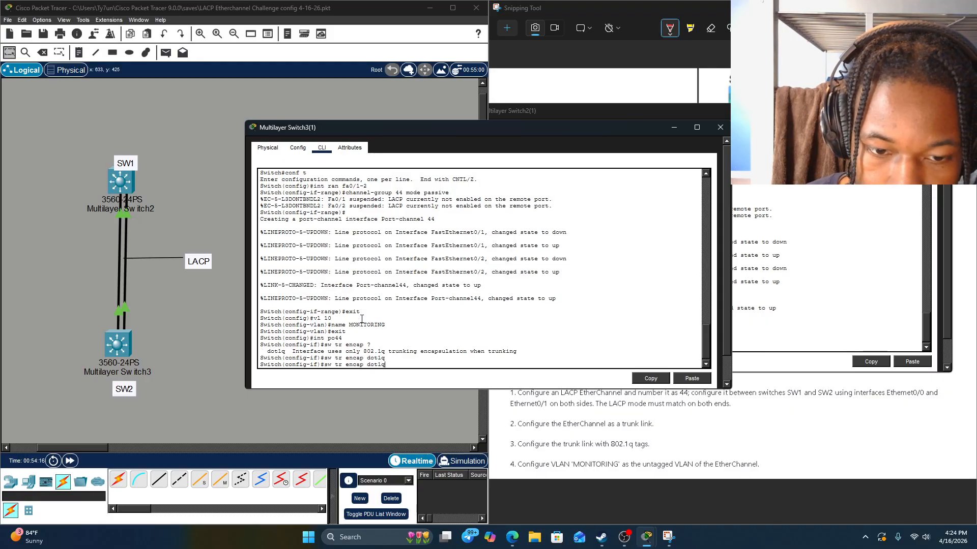
key(BackSpace)
key(BackSpace)
key(BackSpace)
key(BackSpace)
key(BackSpace)
key(BackSpace)
key(BackSpace)
key(BackSpace)
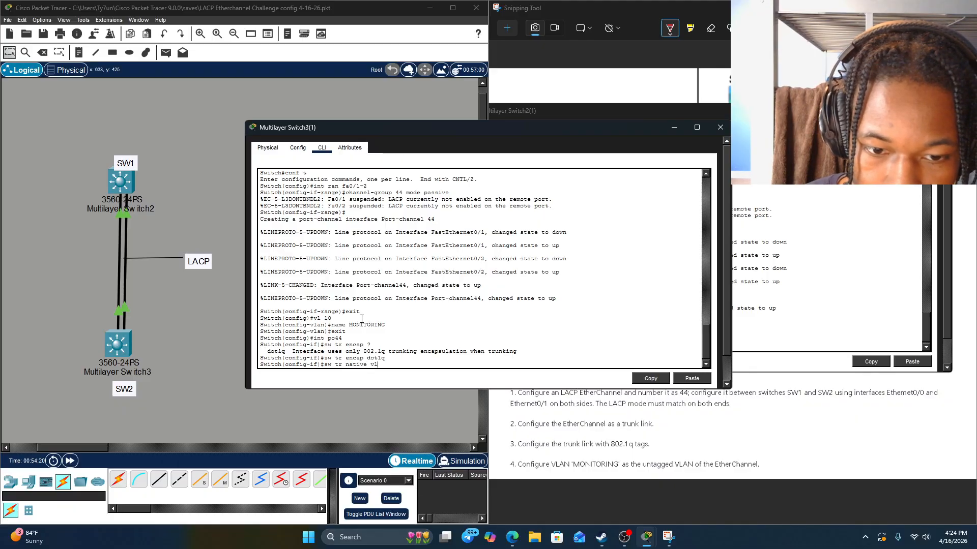
text(?1)
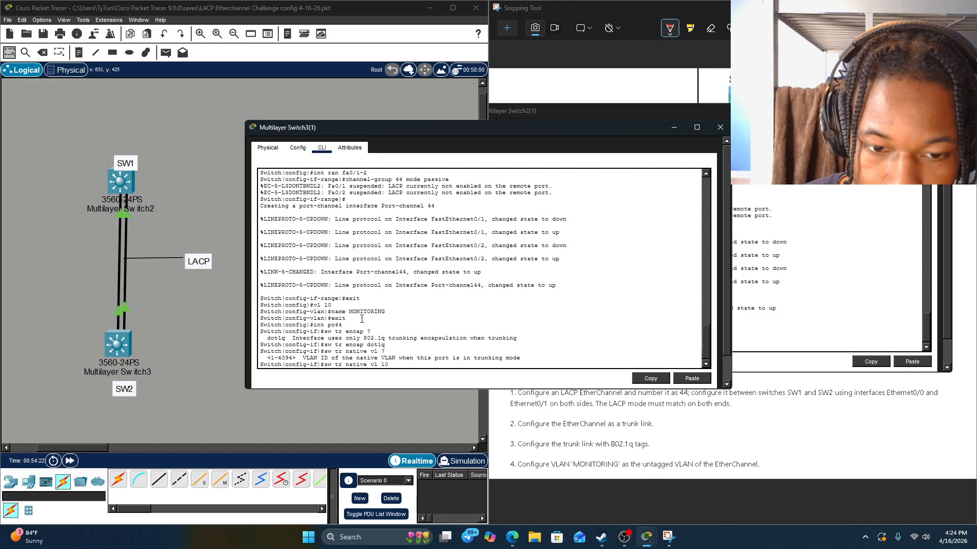
key(Return)
key(alt+Tab)
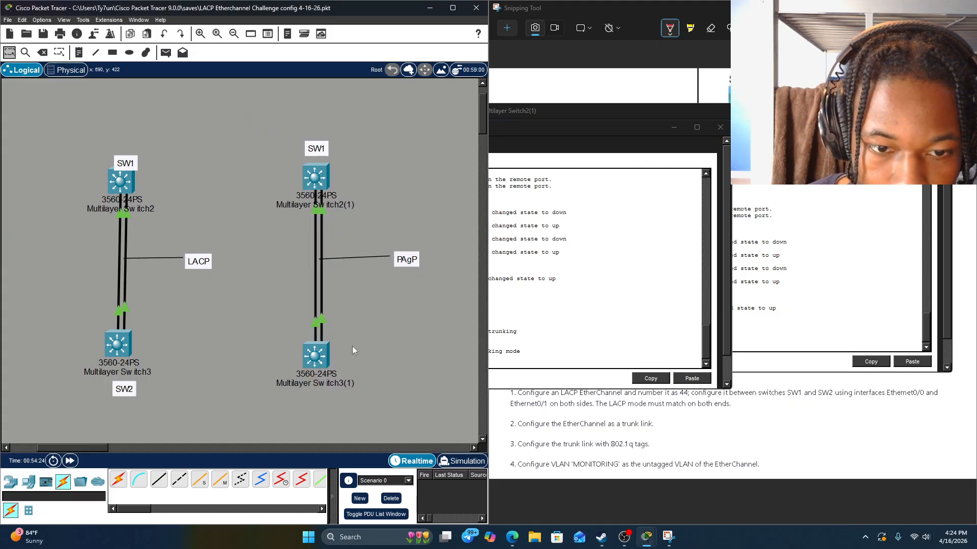
key(alt+Tab)
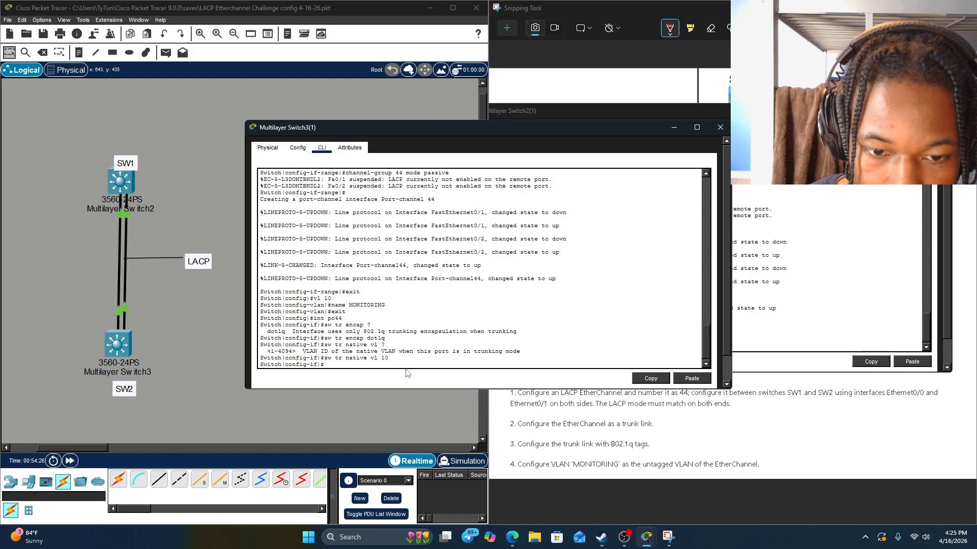
key(alt+Tab)
key(alt+Tab)
key(alt+Tab)
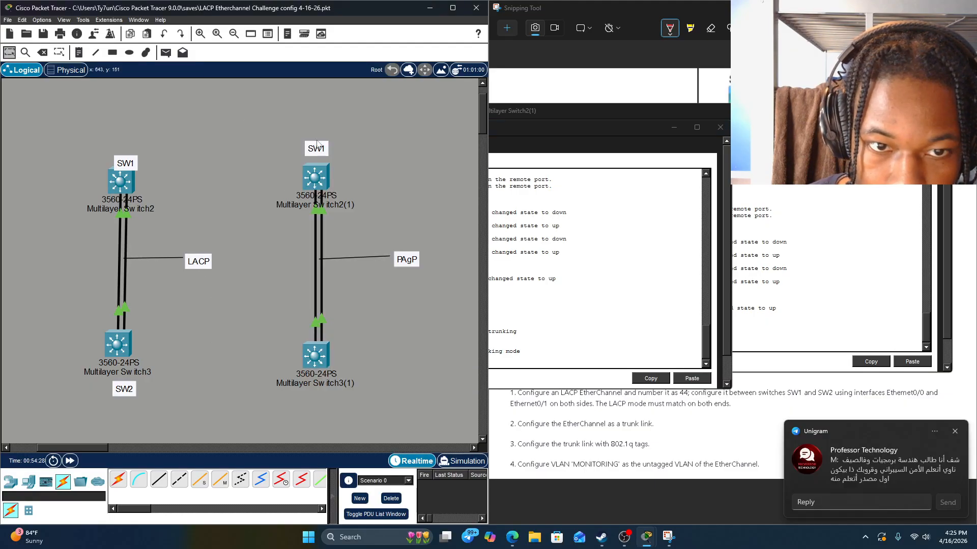
Step: On Multilayer Switch2(1), exit VLAN configuration, enter "int po44" and set its trunk encapsulation with "sw tr encap dot1q"
click(316, 176)
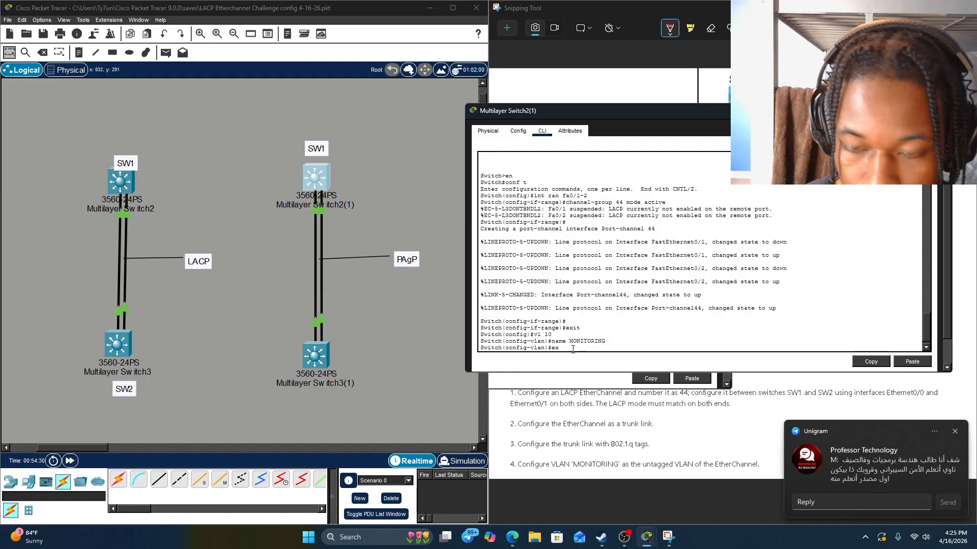
text(it)
key(Return)
text(int po44)
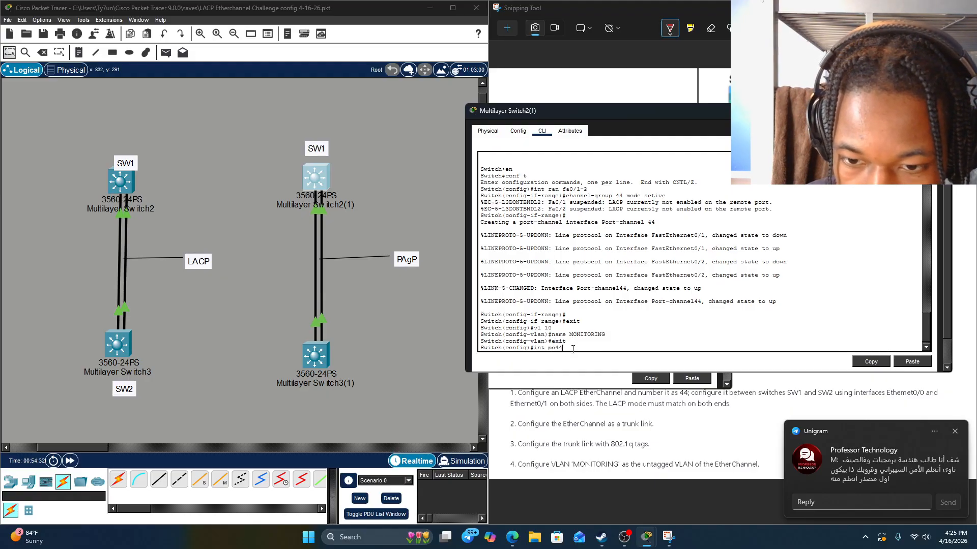
key(Return)
text(sw tr encap)
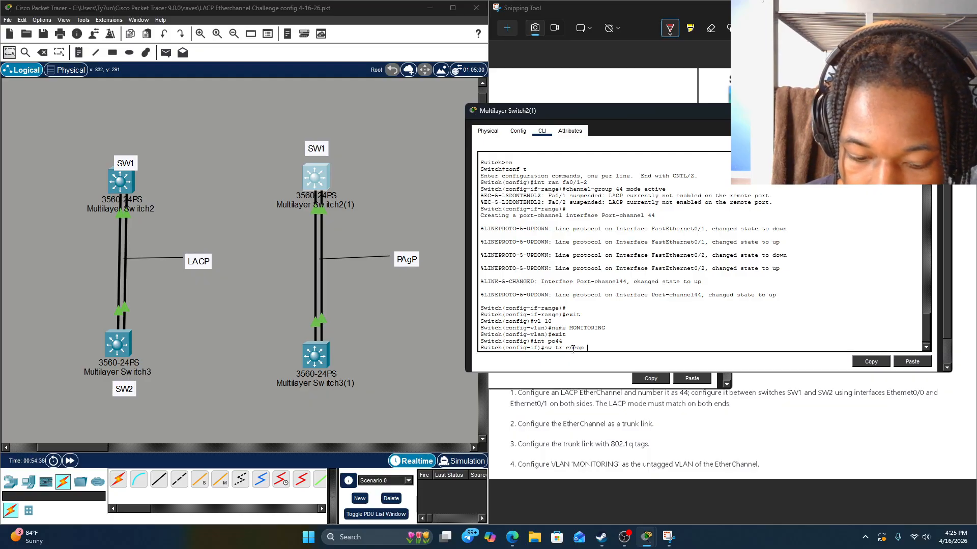
text( dot1q)
key(Return)
Step: Set native VLAN 10 on Multilayer Switch2(1)'s port-channel 44 with "sw tr native vl 10" and enable trunking with "sw mode tr"
text(sw)
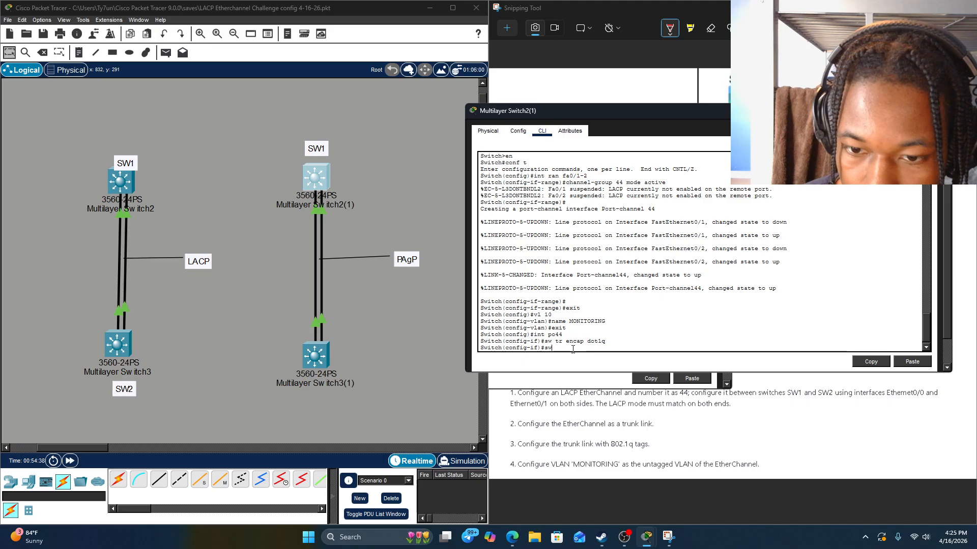
text( tr native vl 10)
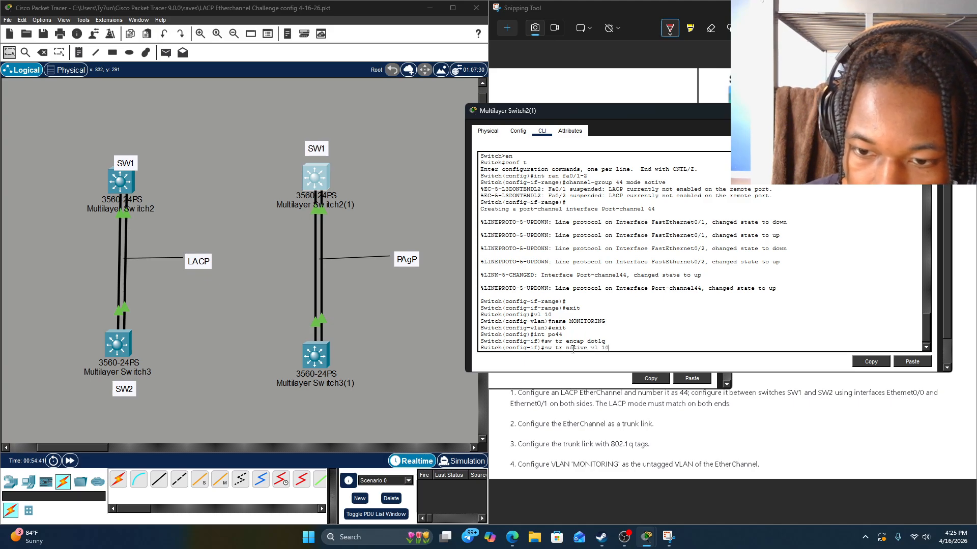
key(Return)
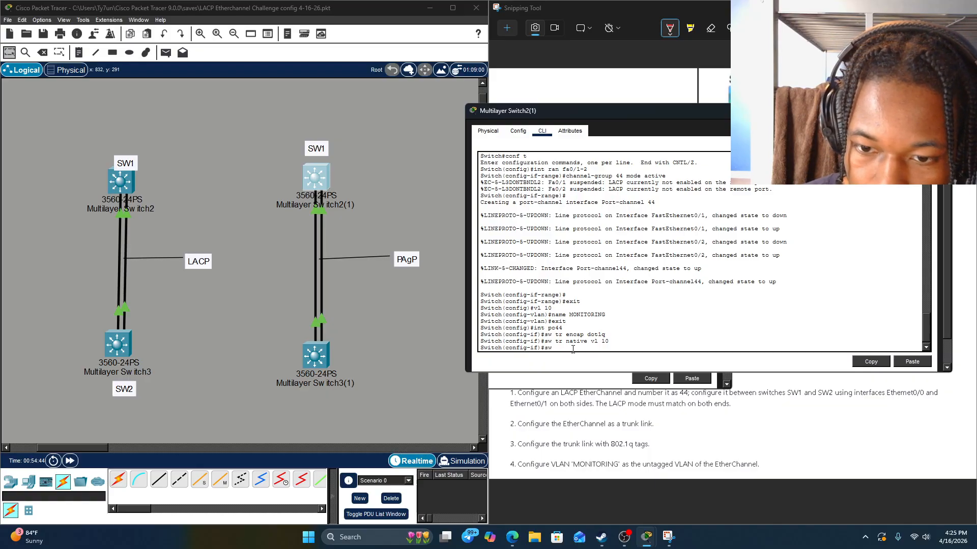
text(sw mo)
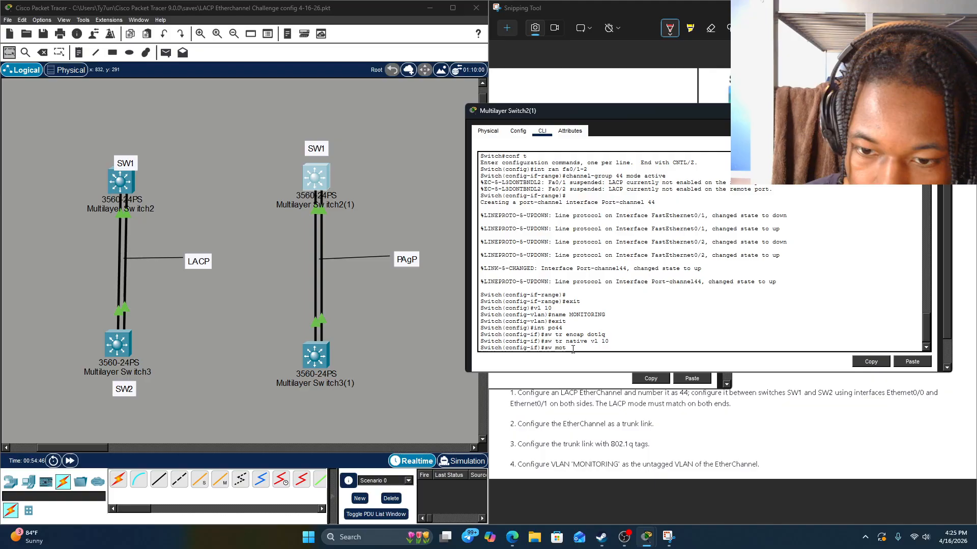
text(de tr)
key(Return)
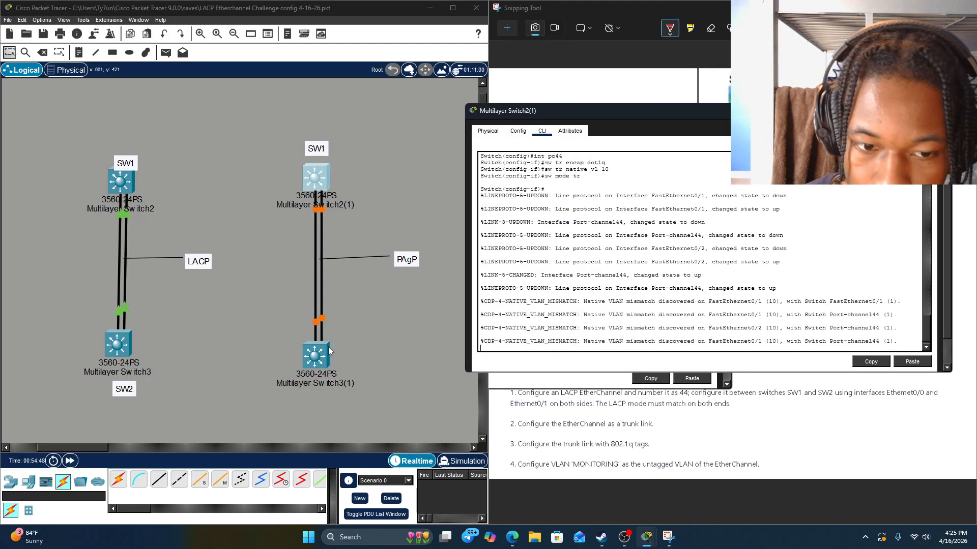
Step: On Multilayer Switch3(1), put port-channel 44 into trunk mode with "sw mode tr"
click(318, 356)
key(Return)
text(sw mode)
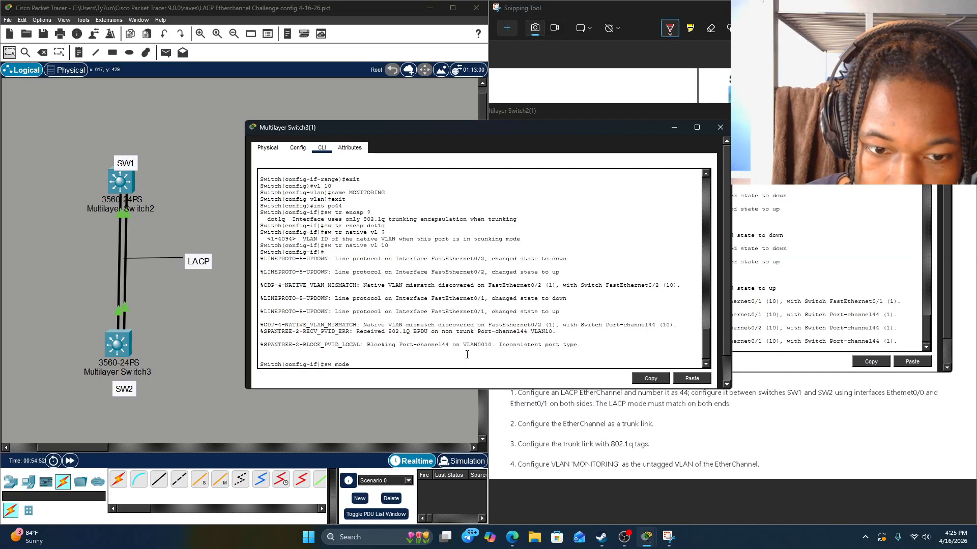
text( tr)
key(Return)
Step: Highlight the CDP native VLAN messages in Multilayer Switch2(1)'s CLI output to examine them
click(405, 426)
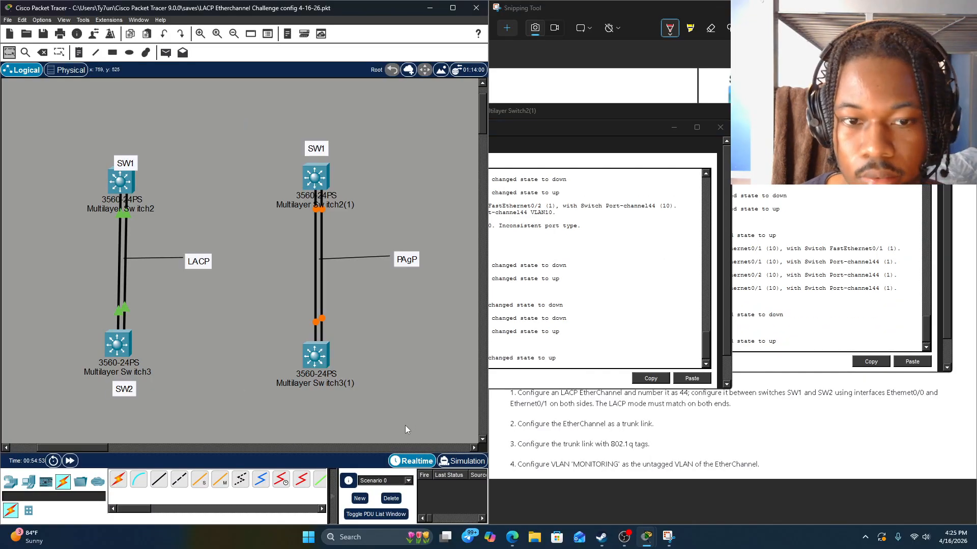
click(765, 331)
drag(818, 288, 768, 249)
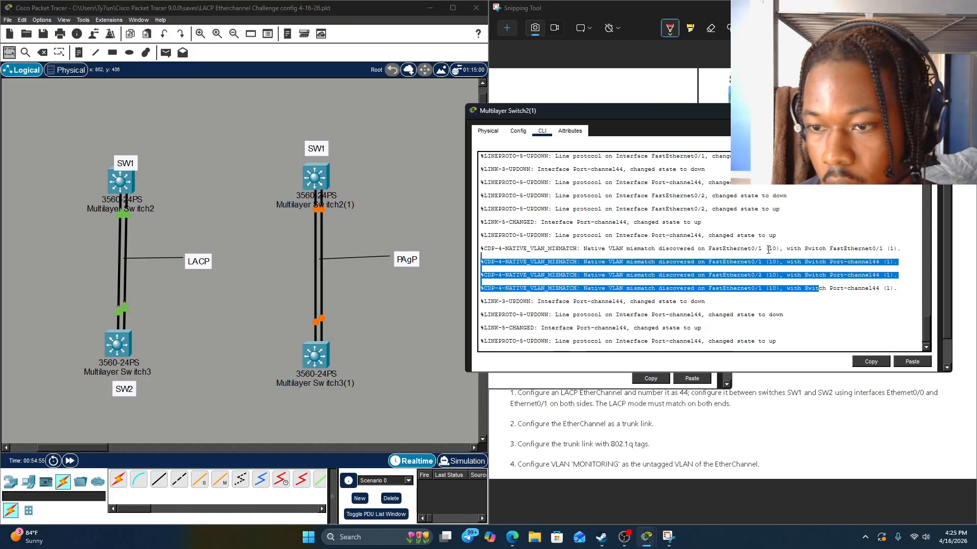
Step: Move the Multilayer Switch2(1) and Multilayer Switch3(1) CLI windows apart and fast-forward the simulation time in the workspace
click(768, 249)
drag(593, 115, 658, 47)
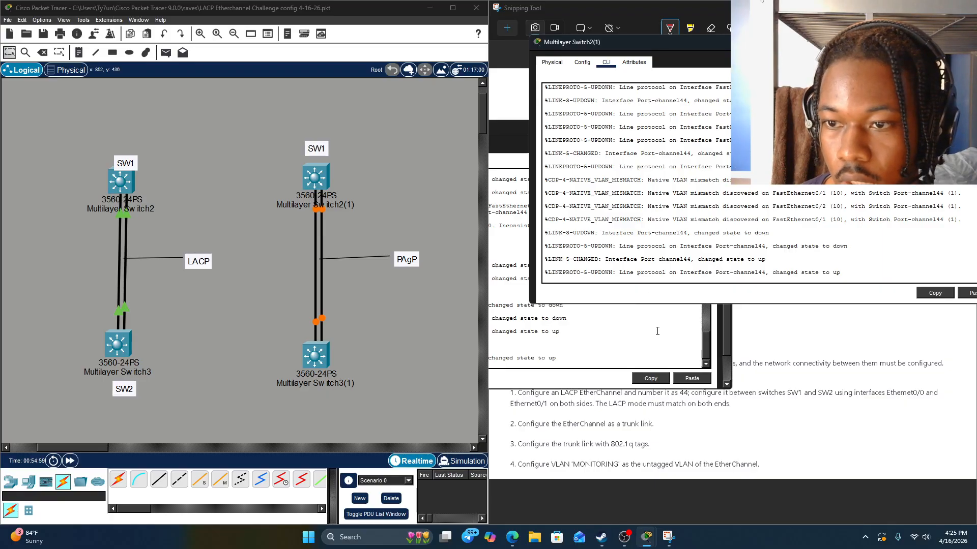
click(560, 331)
drag(495, 126, 612, 140)
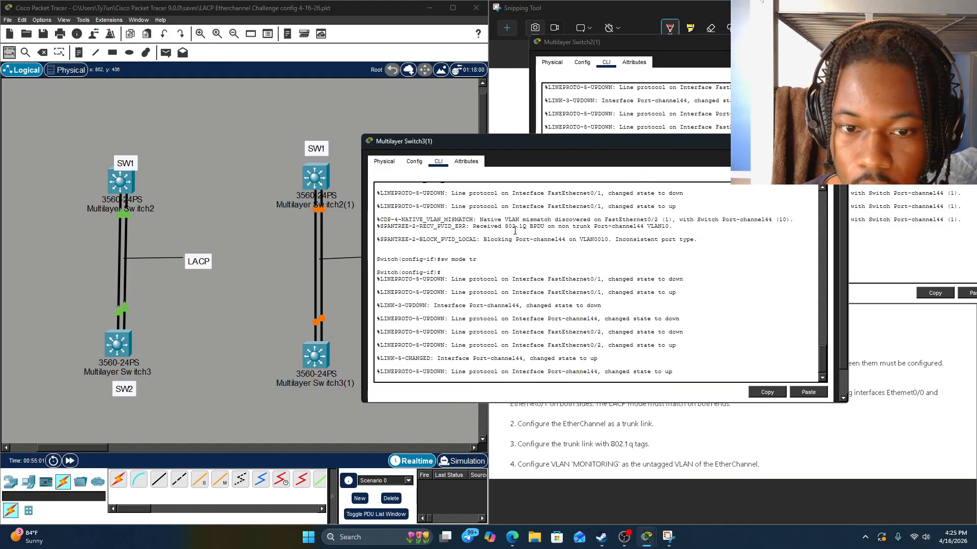
click(338, 419)
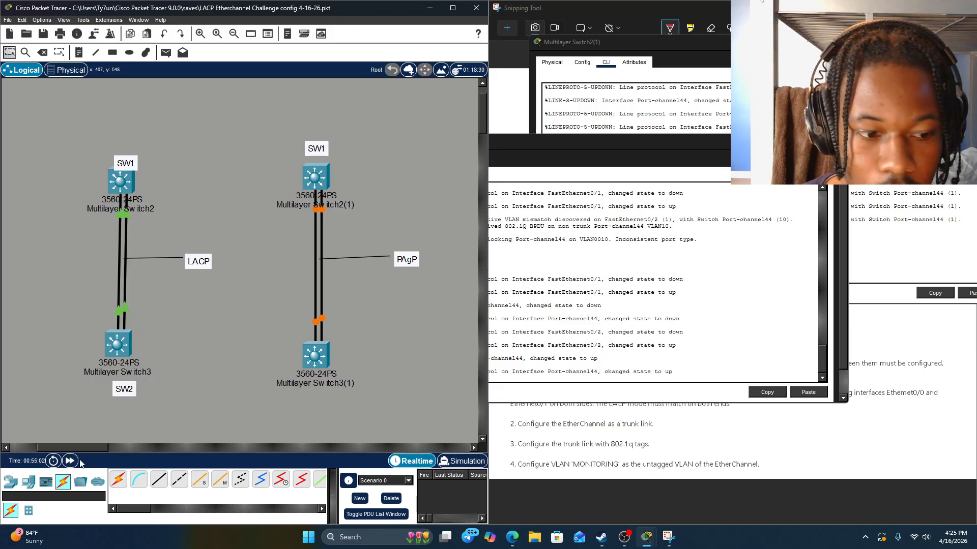
click(76, 459)
click(76, 461)
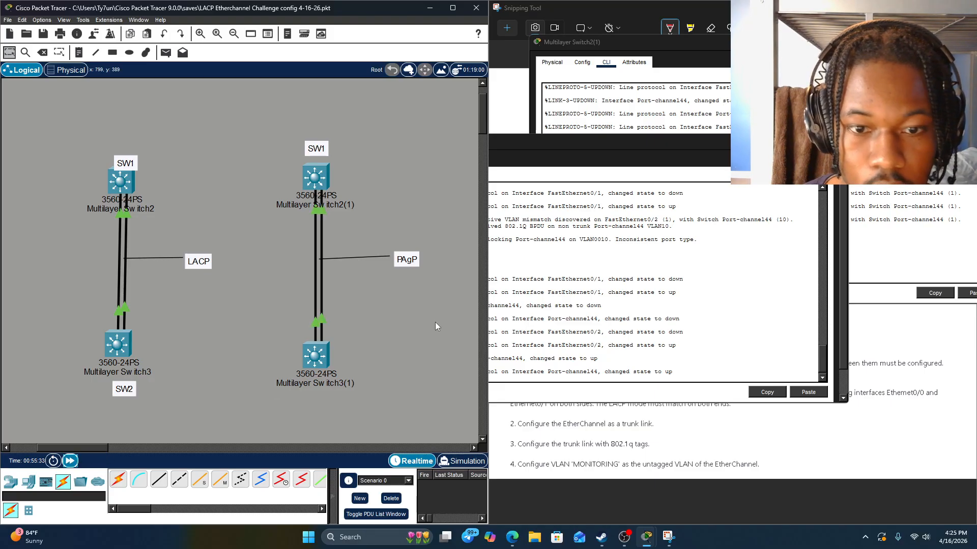
Step: Display Multilayer Switch3(1)'s EtherChannel summary with "do sh ether sum"
click(600, 345)
key(Return)
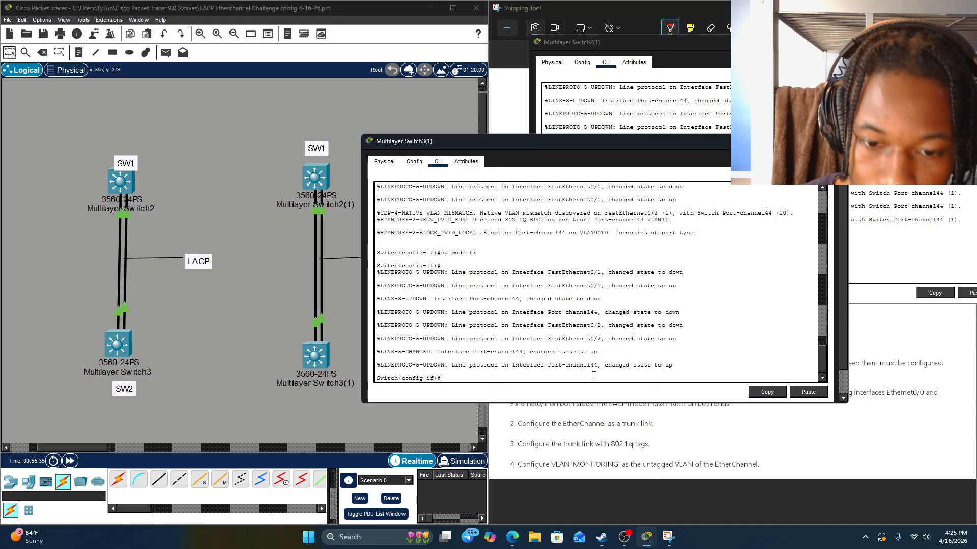
text(en)
key(Return)
text(config)#conf)
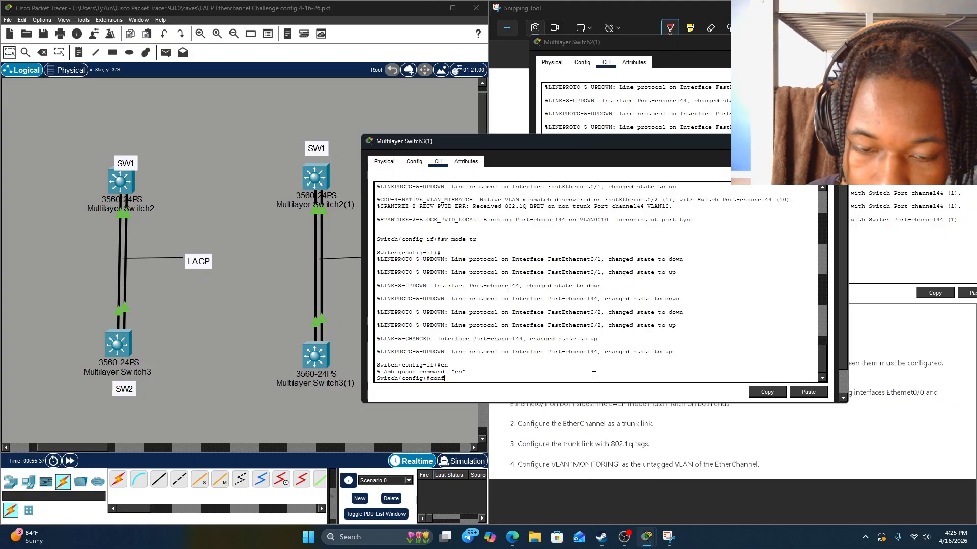
key(BackSpace)
key(BackSpace)
key(BackSpace)
key(BackSpace)
text(do sh eth)
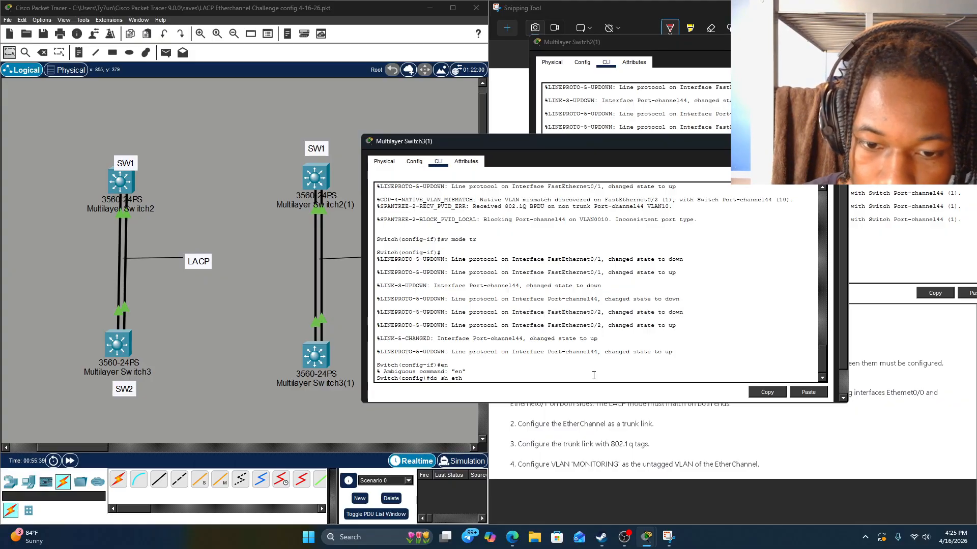
text(er sum)
key(Return)
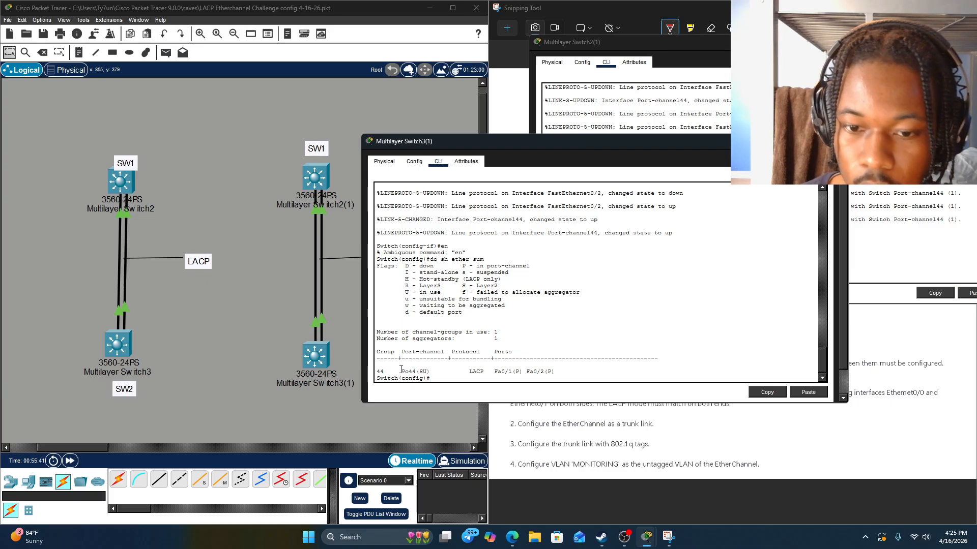
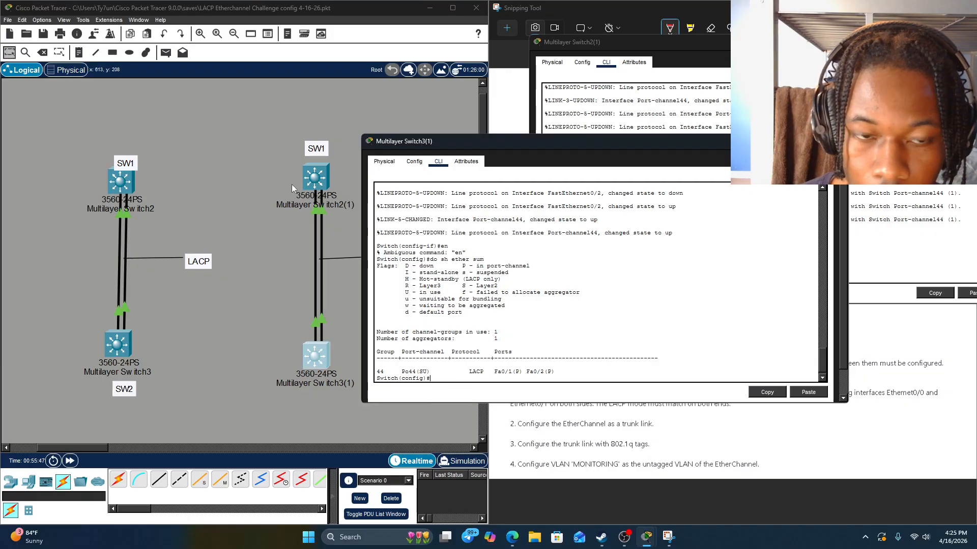
Step: Close Multilayer Switch2's window, reopen Multilayer Switch3(1)'s CLI and leave global configuration mode with "exit"
click(123, 183)
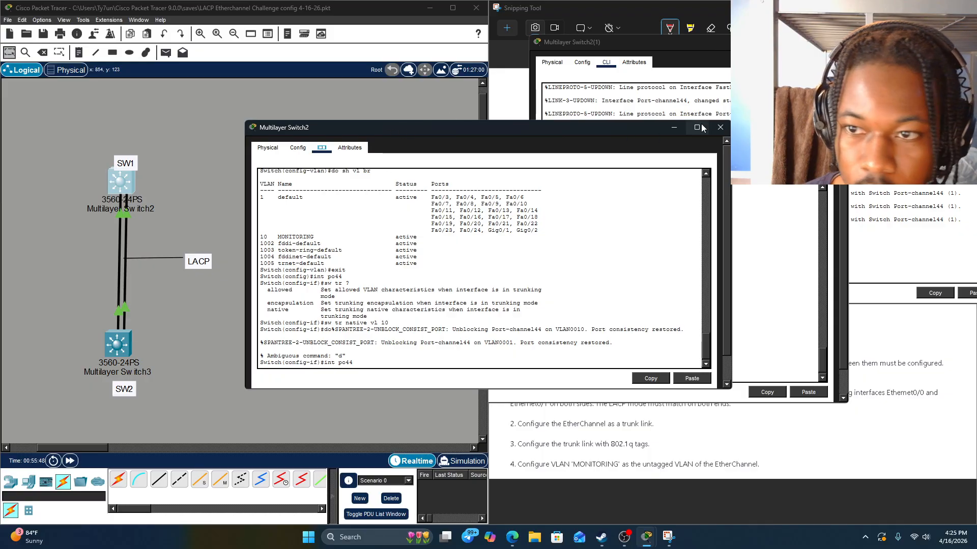
click(720, 127)
click(316, 336)
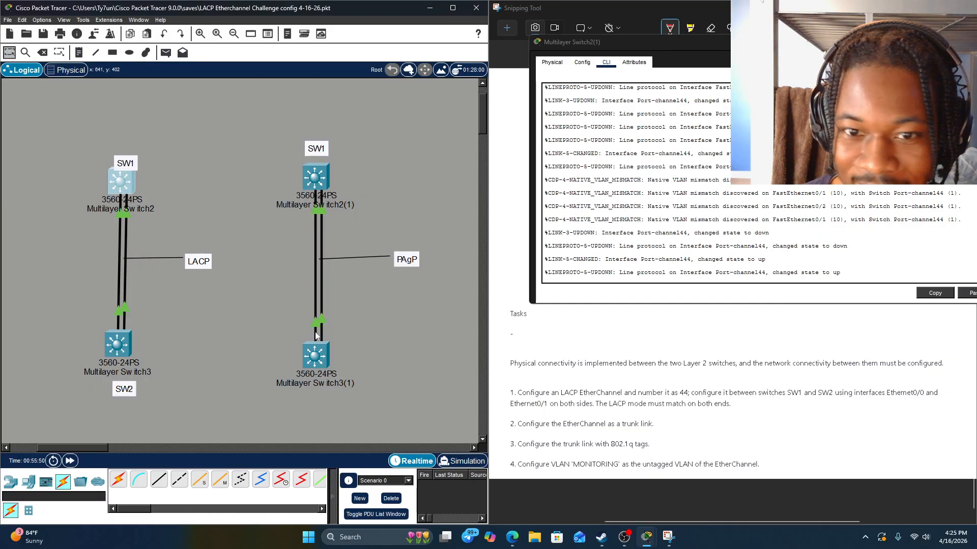
click(327, 174)
click(316, 175)
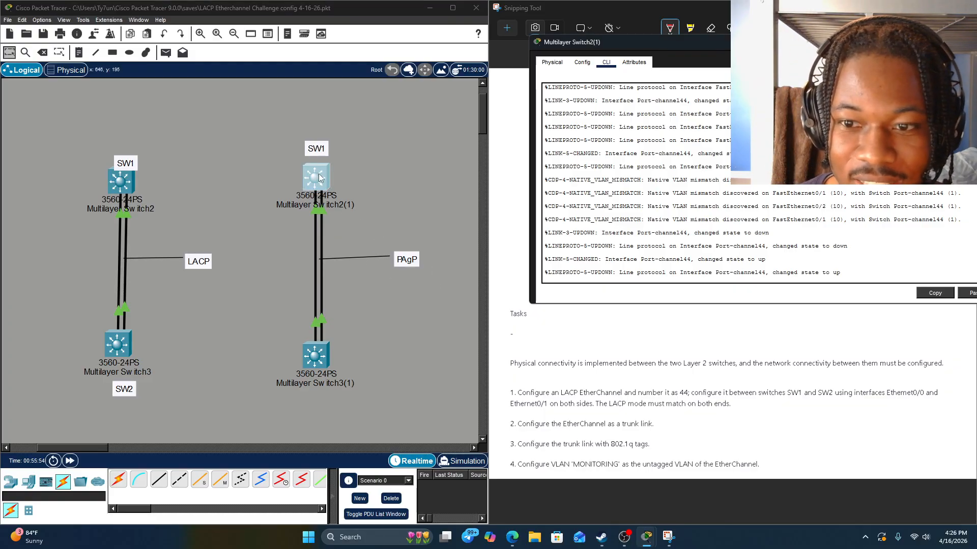
click(317, 345)
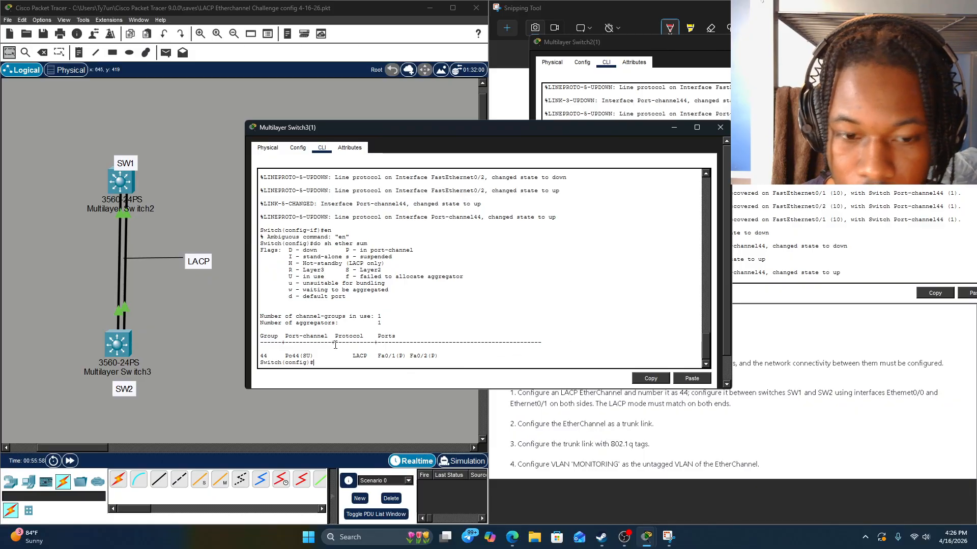
key(Return)
text(exi)
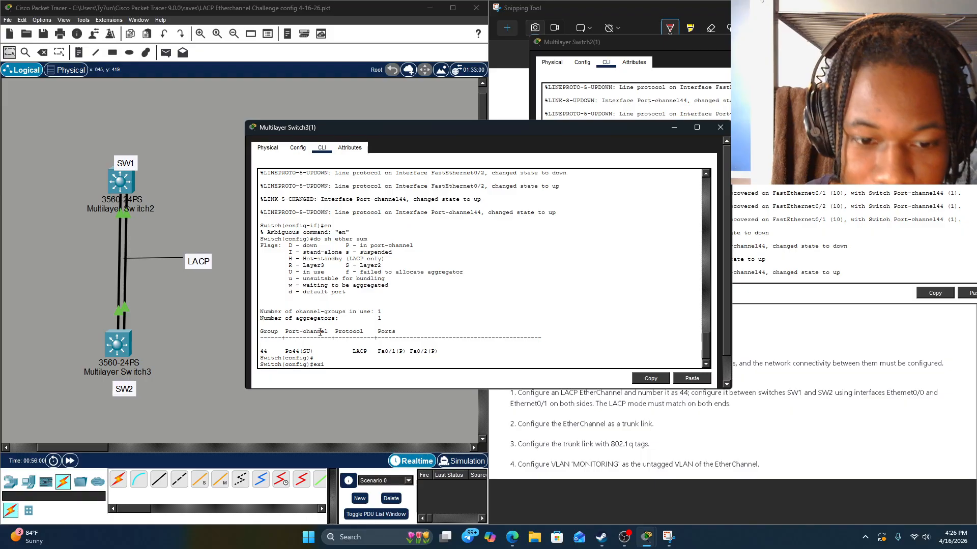
text(t)
key(Return)
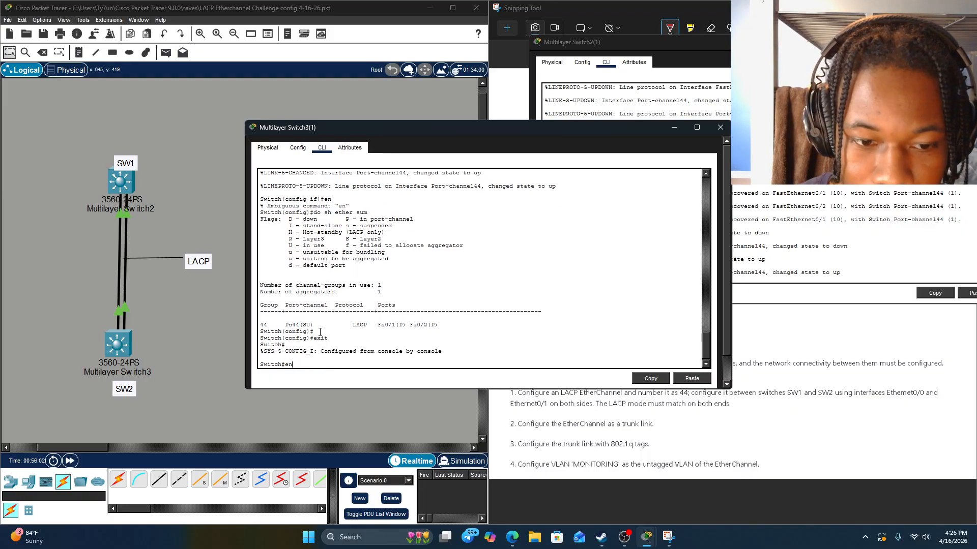
click(204, 310)
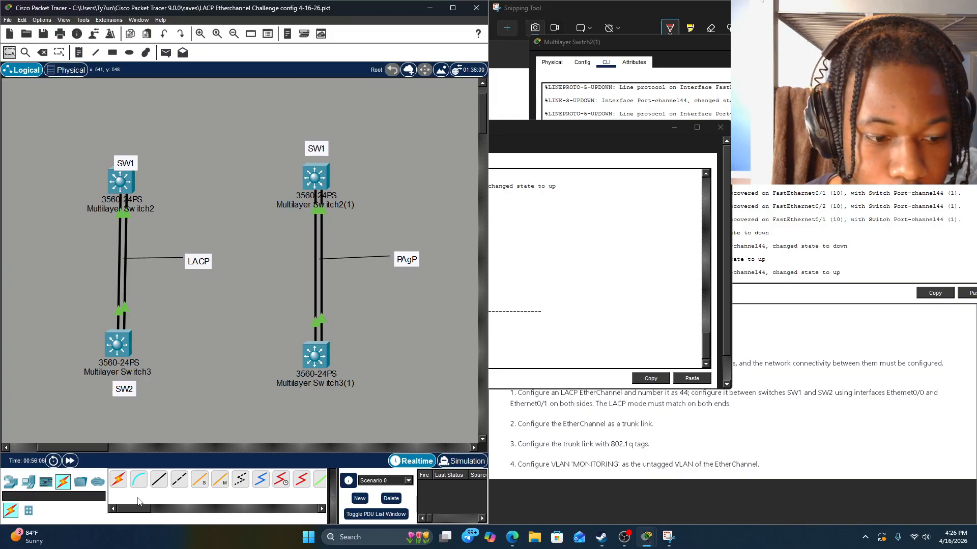
scroll(153, 500, down, 2)
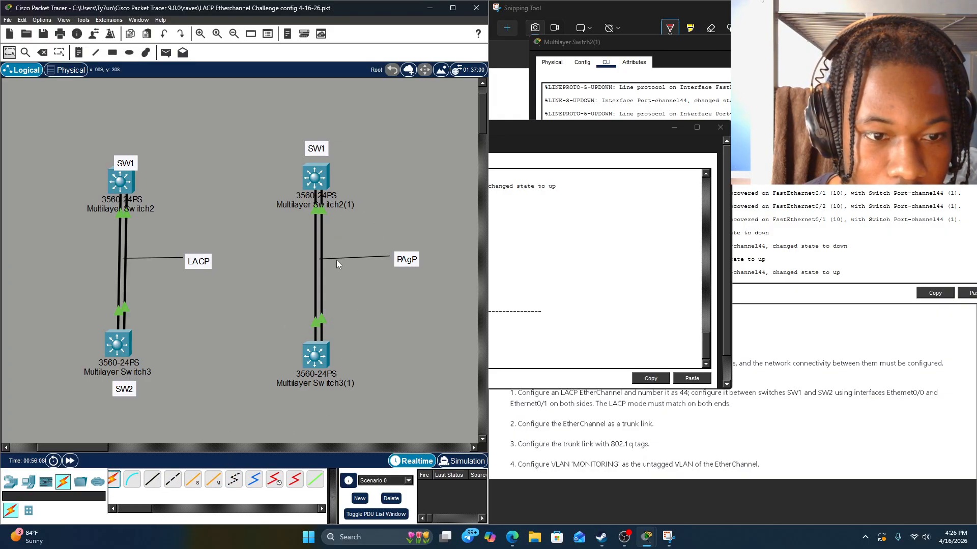
double_click(407, 258)
click(260, 191)
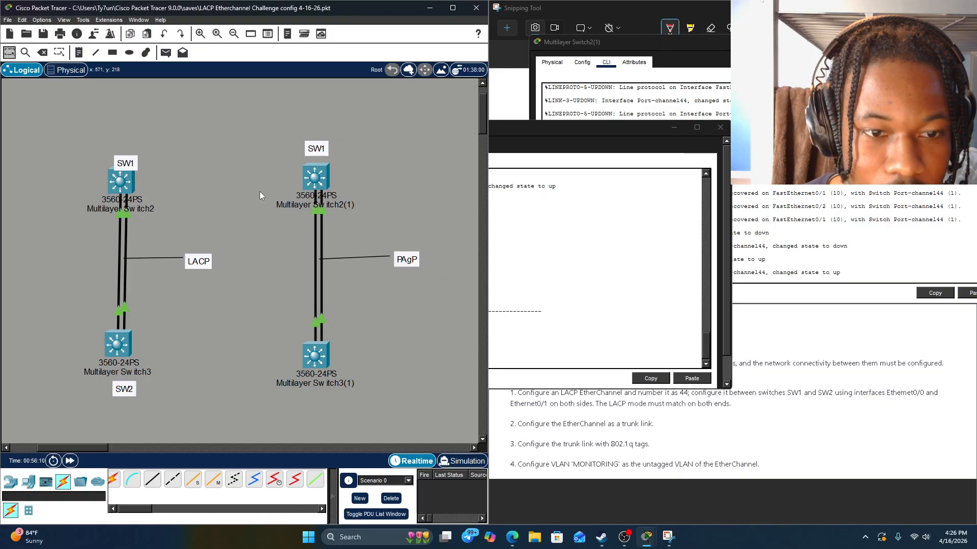
double_click(195, 262)
click(202, 242)
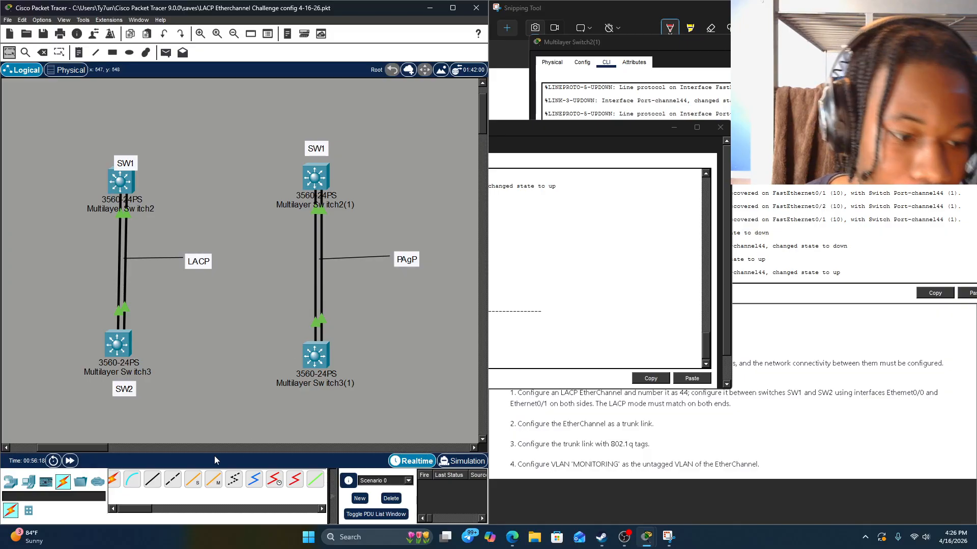
Step: Try adding a copper straight-through cable between FastEthernet0/3 on Multilayer Switch2(1) and FastEthernet0/3 on Multilayer Switch3(1), and undo it
click(153, 479)
click(303, 178)
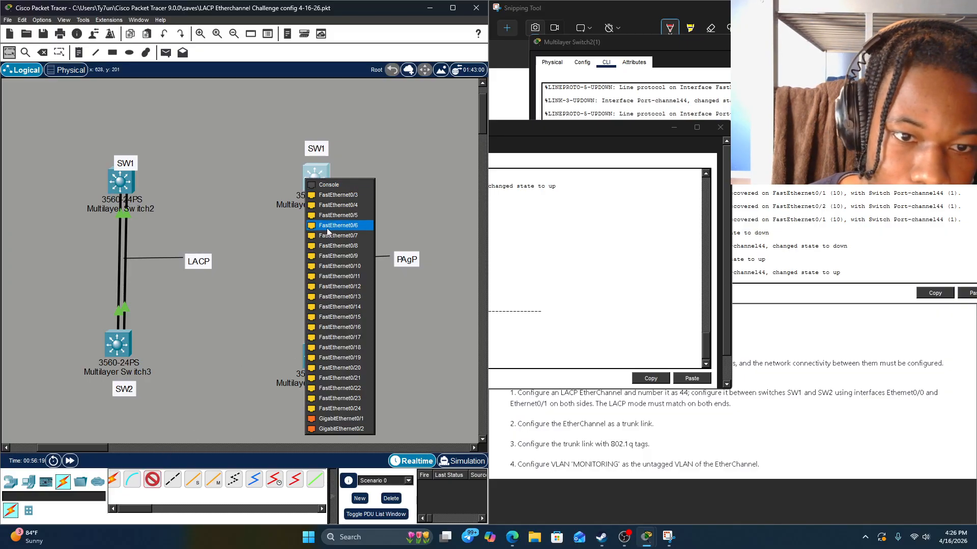
click(342, 195)
click(307, 353)
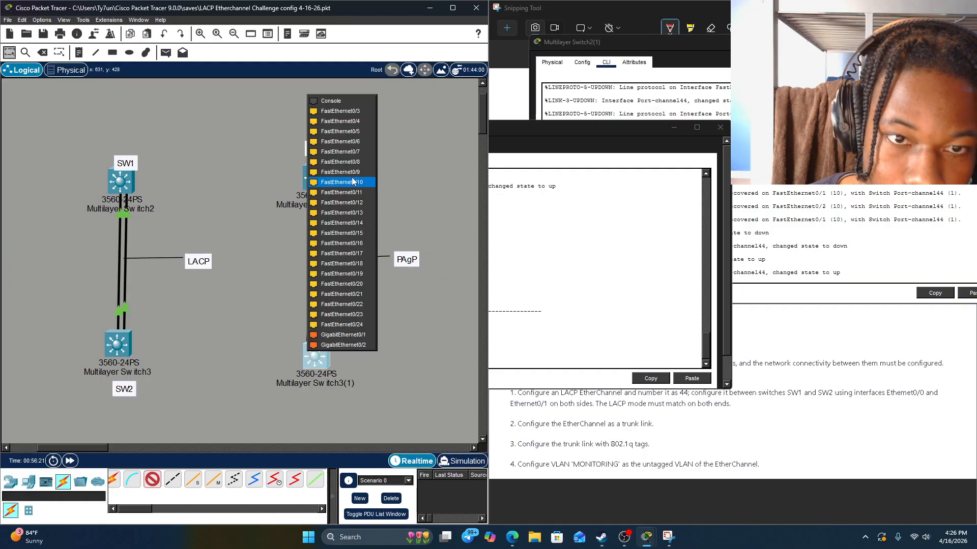
click(342, 113)
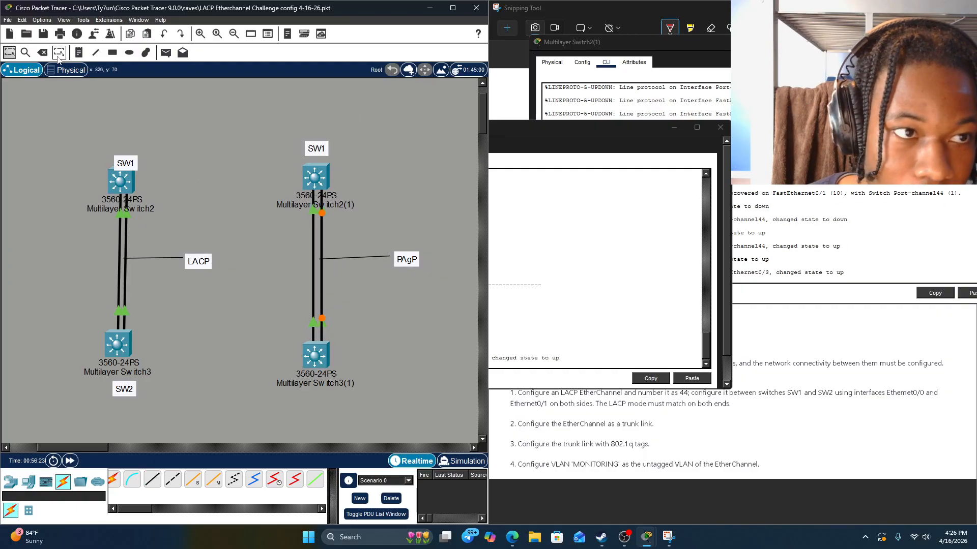
click(23, 20)
click(31, 54)
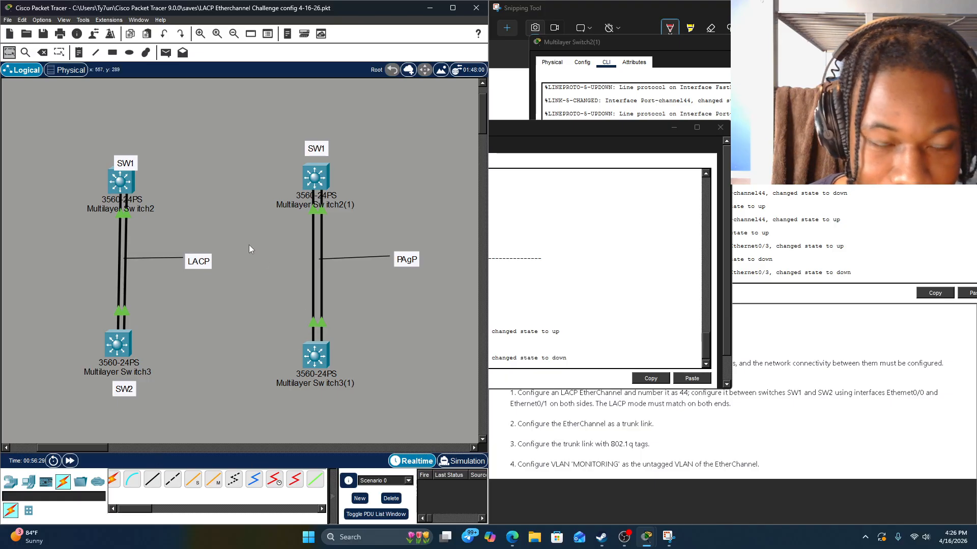
Step: Add two 3560-24PS multilayer switches between the existing pairs, one near SW1 and one below it near the lower switches
click(28, 482)
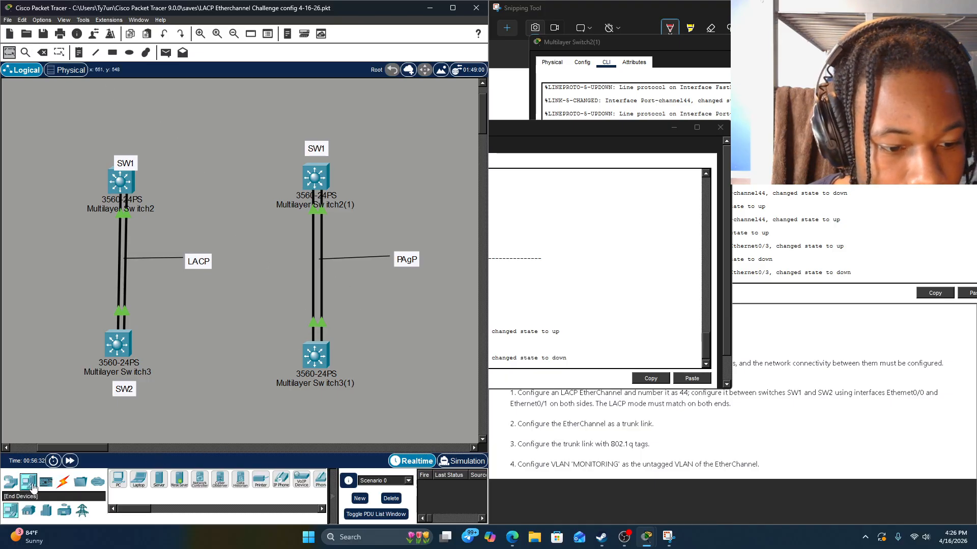
click(8, 484)
click(29, 511)
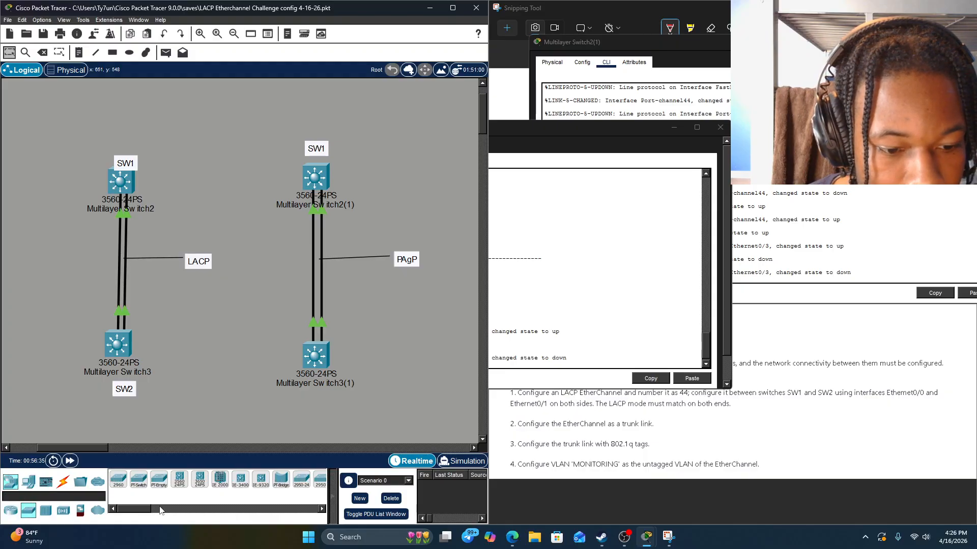
mouse_move(142, 510)
mouse_down()
mouse_move(158, 508)
mouse_move(141, 509)
mouse_up()
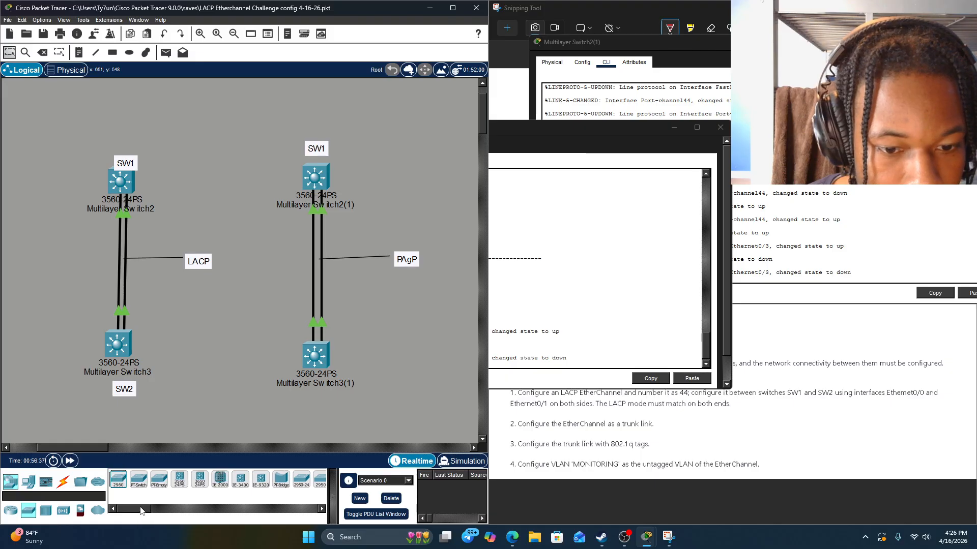
click(179, 480)
click(248, 158)
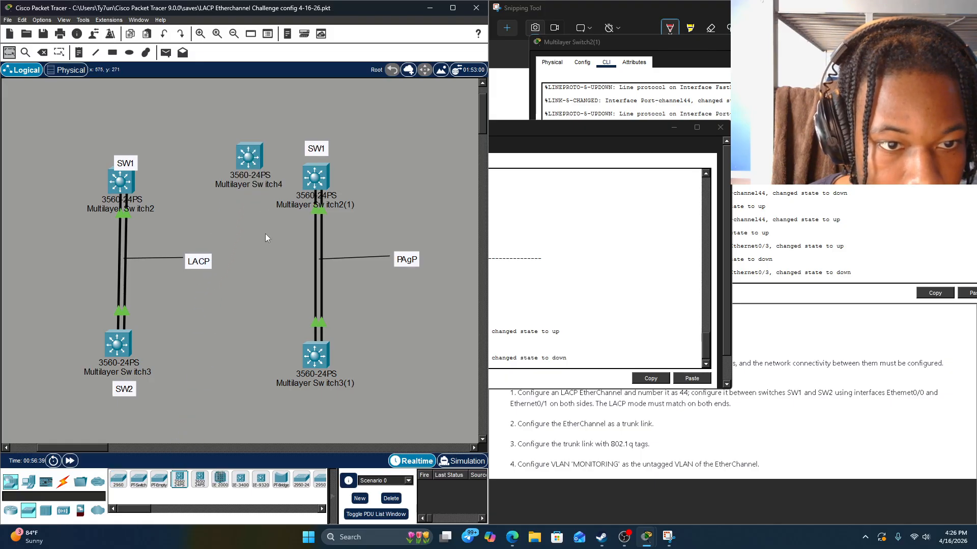
click(178, 481)
click(237, 368)
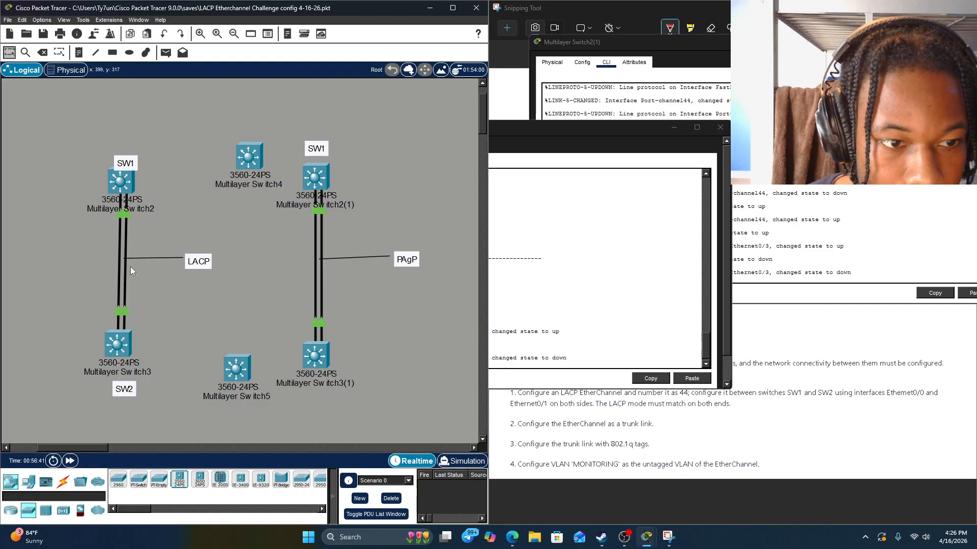
Step: Select the Multilayer Switch2(1) and Multilayer Switch3(1) pair with its notes and move it to the left of the LACP pair
mouse_move(323, 174)
mouse_down()
mouse_move(175, 161)
mouse_move(312, 170)
mouse_up()
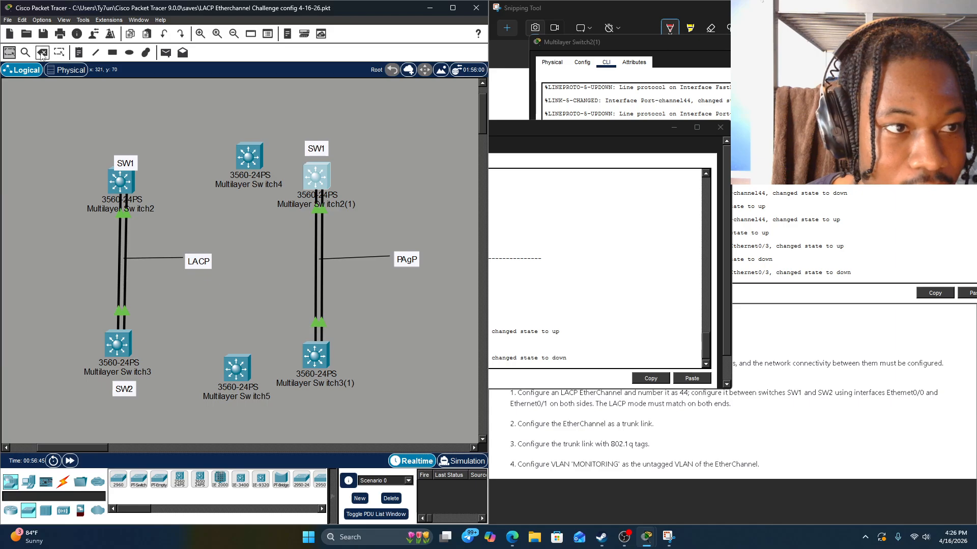
drag(282, 118, 420, 396)
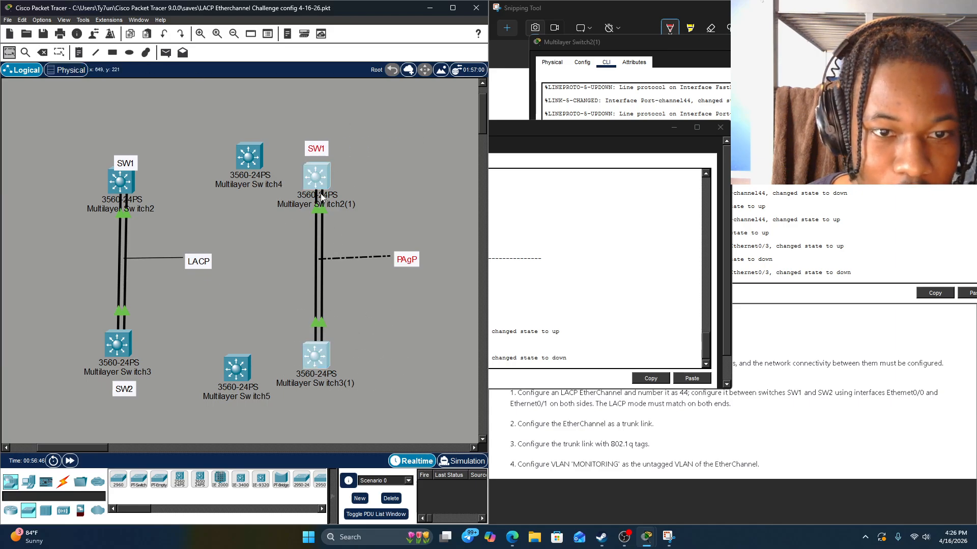
drag(318, 179, 36, 184)
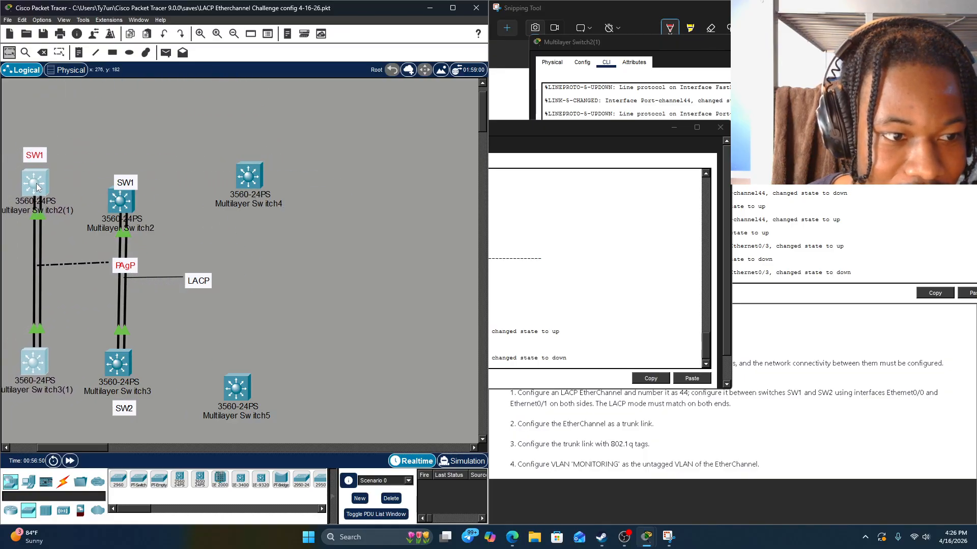
Step: Move the PAgP label over to the two new switches and reposition Multilayer Switch5 and Multilayer Switch4 beside it
drag(122, 265, 332, 262)
click(248, 258)
drag(231, 387, 265, 366)
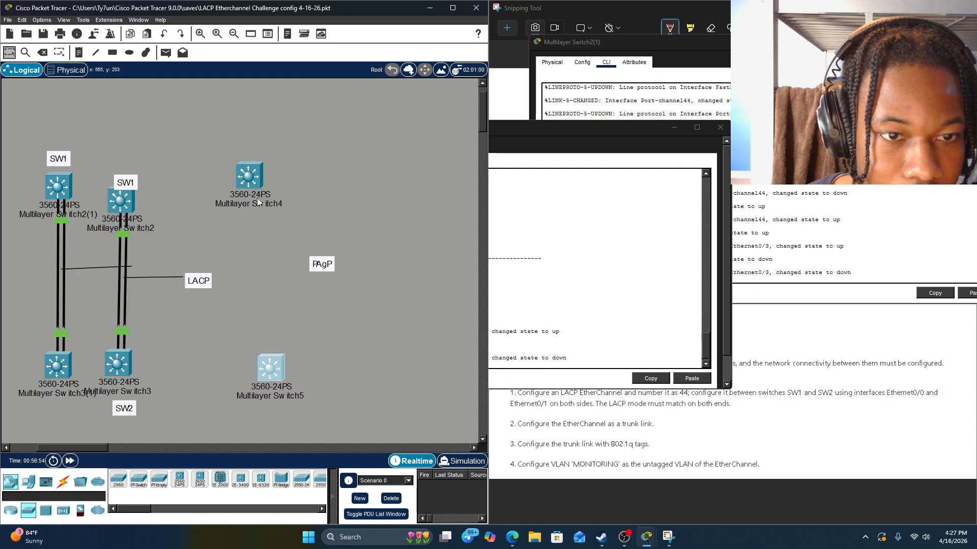
drag(249, 179, 283, 204)
Step: Connect Multilayer Switch4 to Multilayer Switch5 with a copper straight-through cable
click(63, 482)
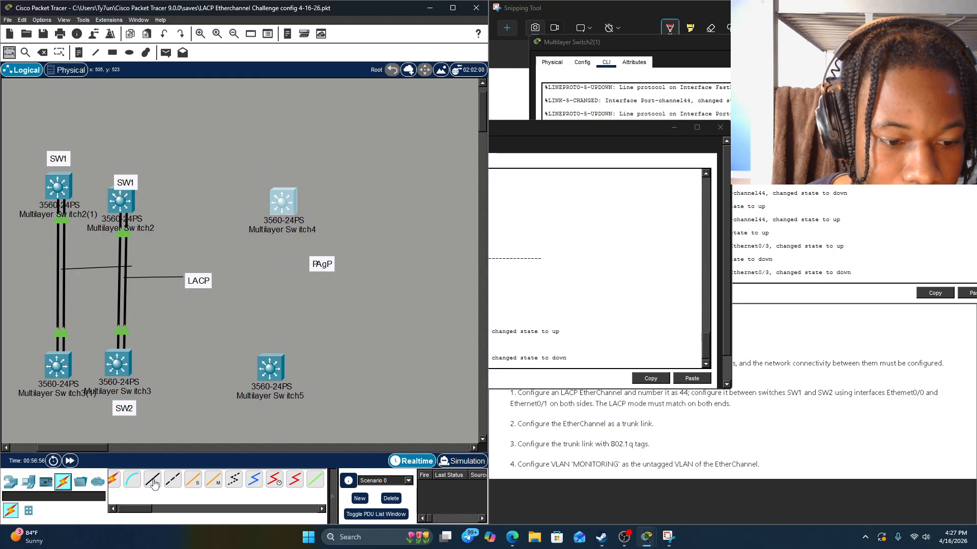
click(152, 480)
click(285, 190)
click(303, 246)
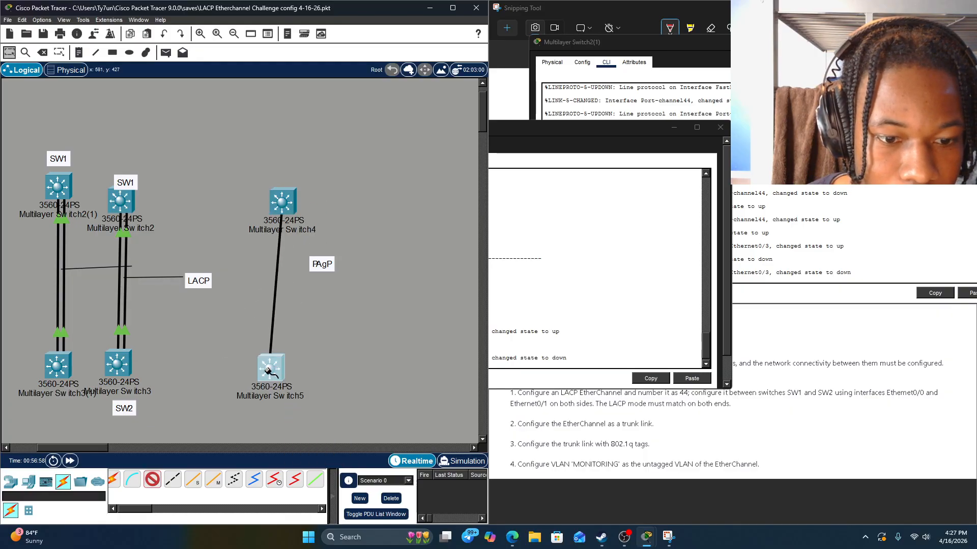
click(271, 370)
click(312, 111)
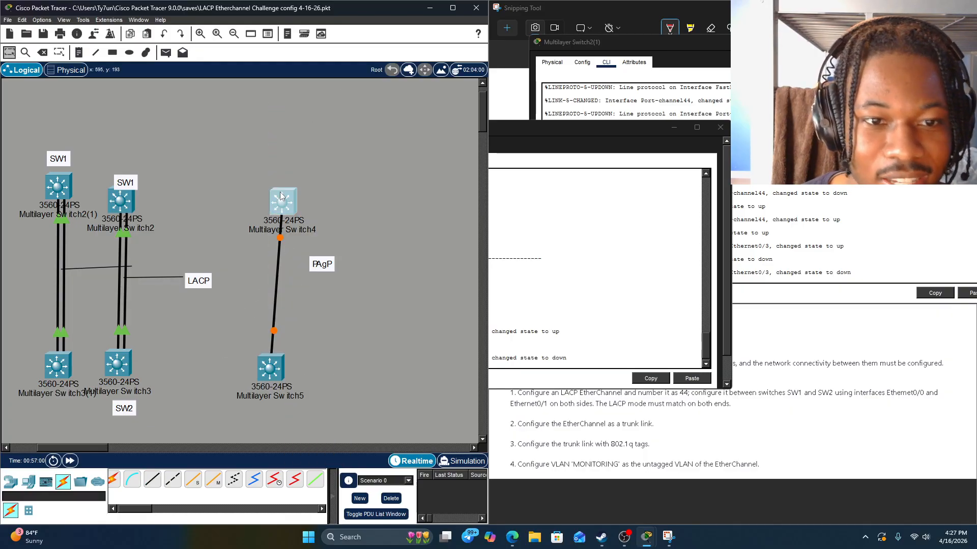
Step: Align Multilayer Switch4 vertically above Multilayer Switch5, to the side of the PAgP label
drag(284, 199, 267, 186)
drag(272, 379, 277, 371)
drag(258, 181, 265, 182)
Step: Add a second copper straight-through cable between Multilayer Switch5 and Multilayer Switch4, and fast-forward the simulation time
click(152, 480)
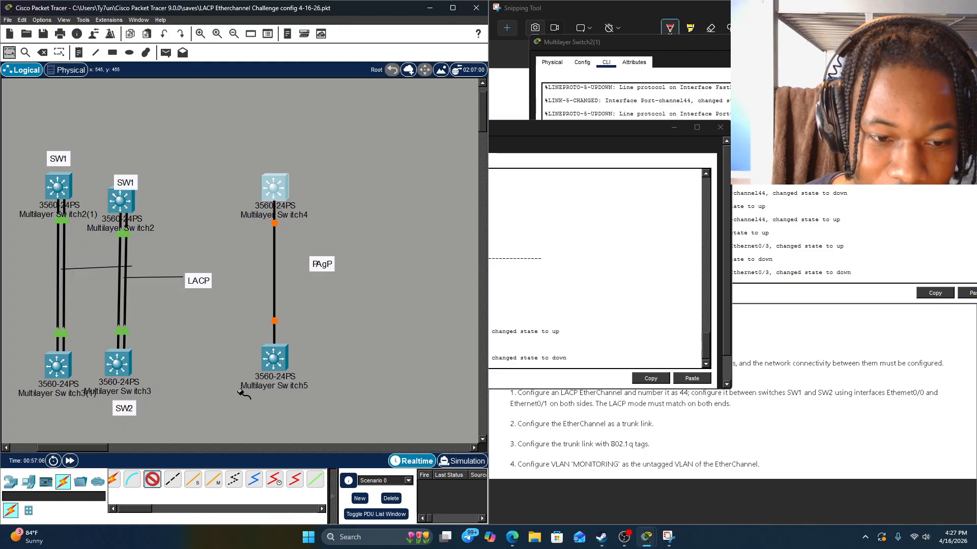
click(274, 358)
click(331, 111)
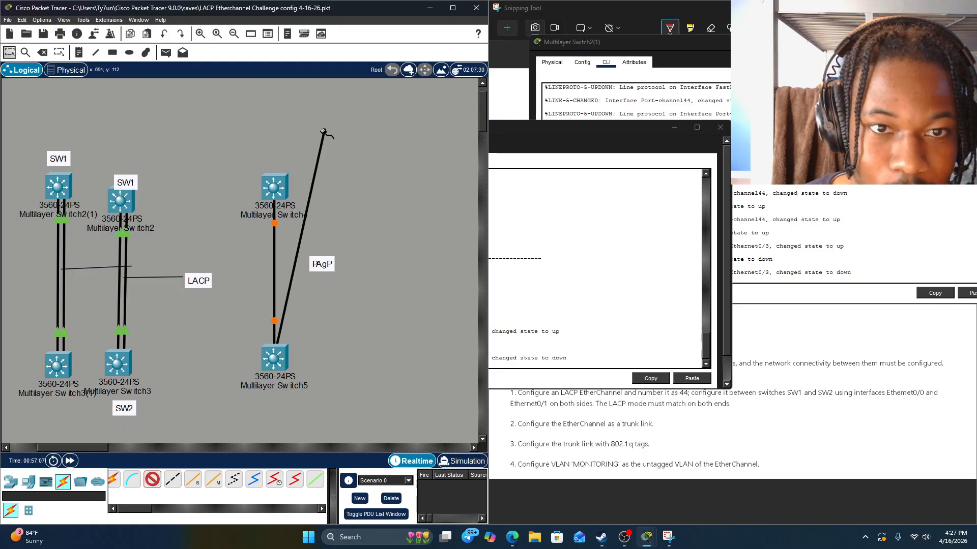
click(274, 188)
click(308, 213)
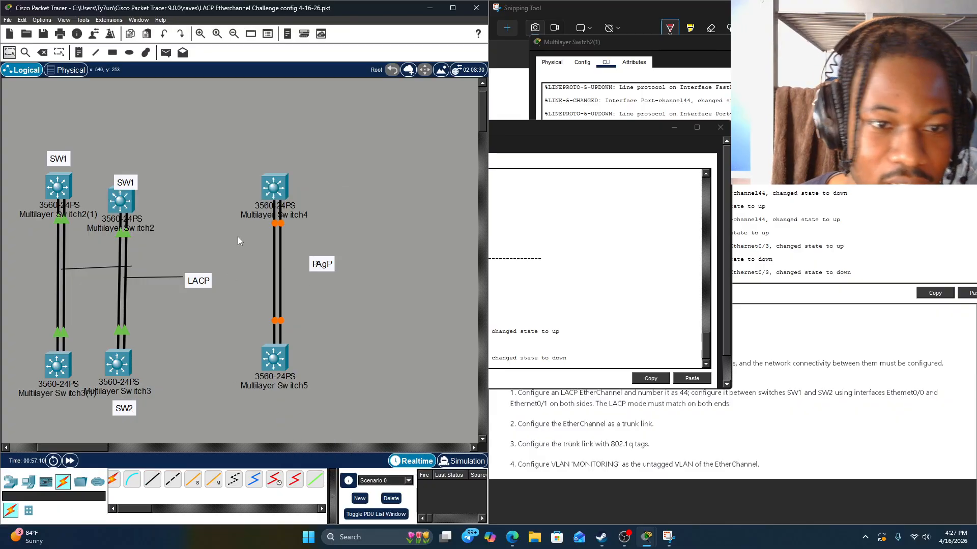
click(74, 460)
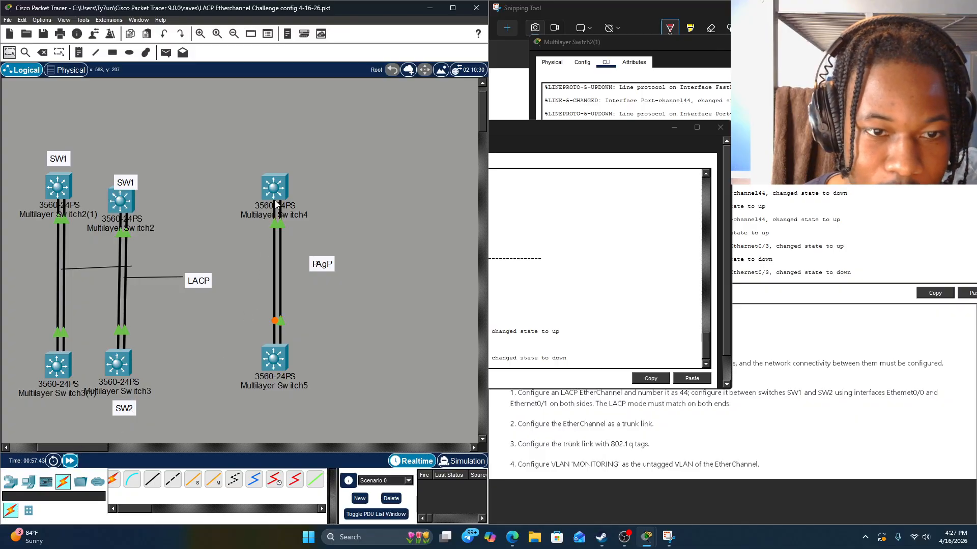
Step: Check which ports connect Multilayer Switch4 and Multilayer Switch5, and close the open device windows
click(275, 189)
click(322, 147)
click(280, 201)
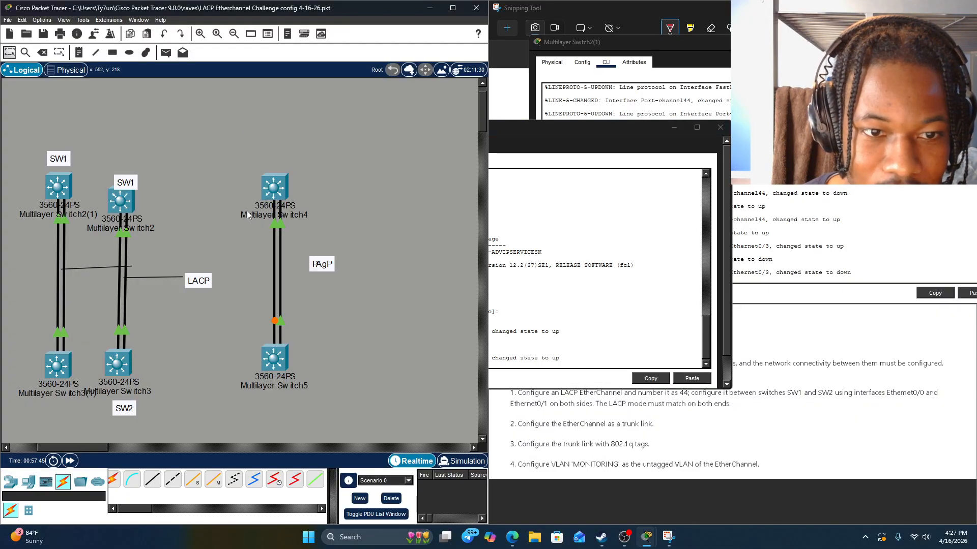
mouse_move(280, 225)
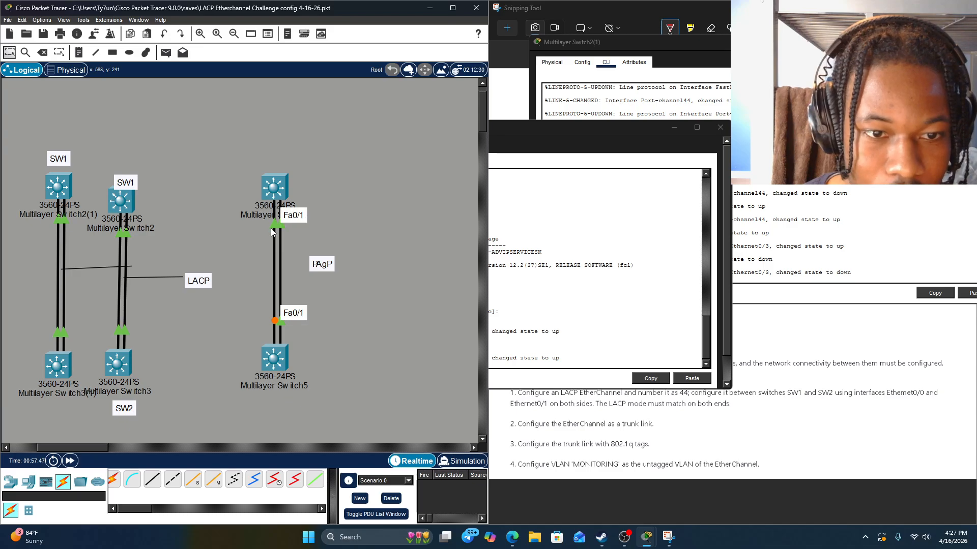
click(275, 187)
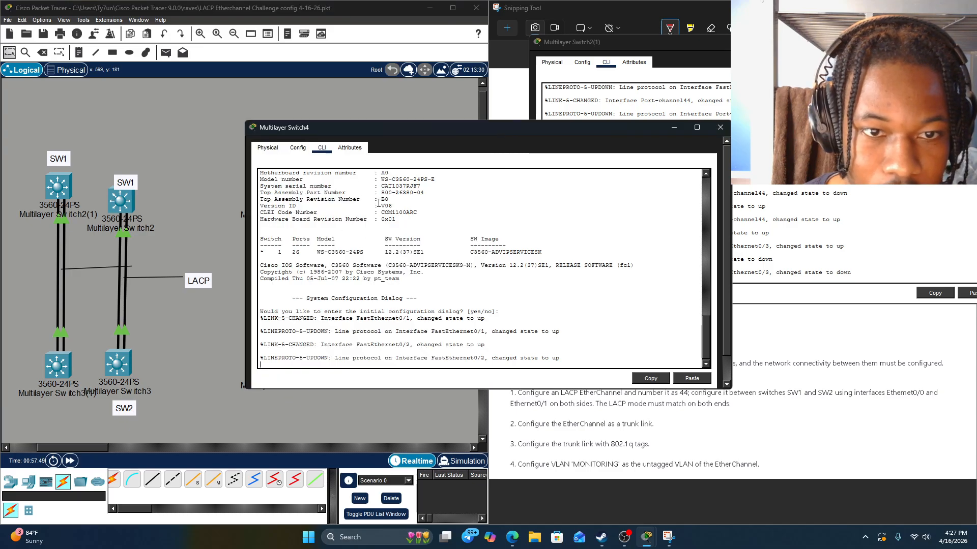
click(720, 127)
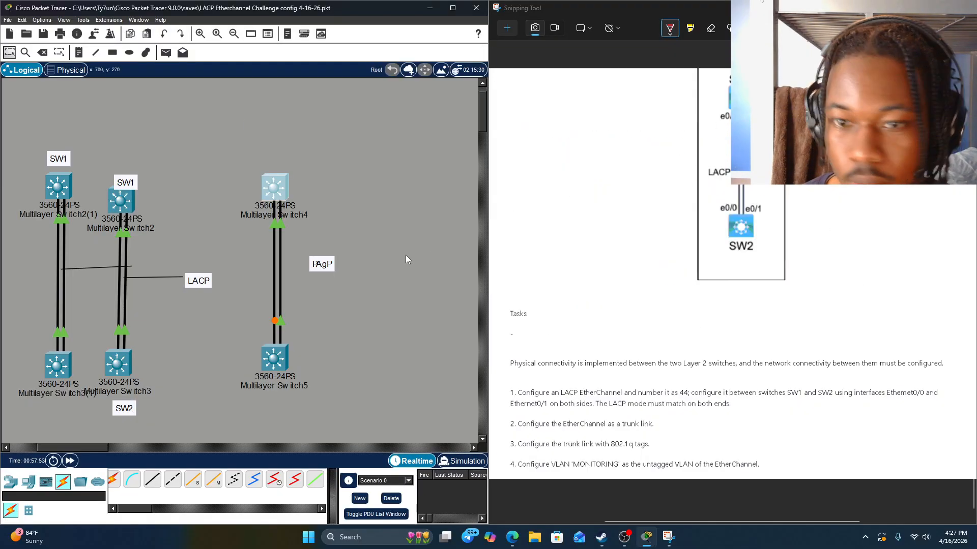
Step: Open the CLI of Multilayer Switch4, decline the initial configuration dialog and enter global configuration mode
click(271, 201)
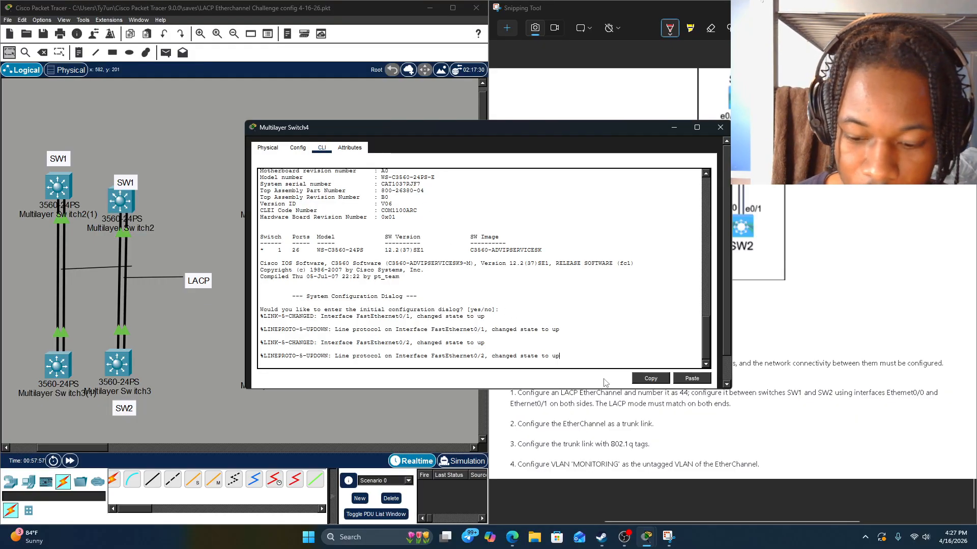
key(Return)
key(Return)
key(Return)
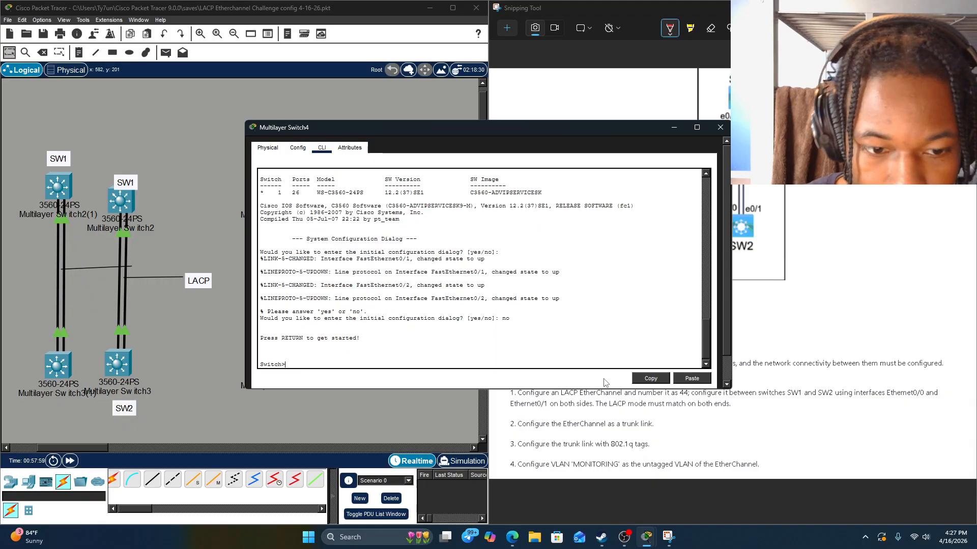
text(en)
key(Return)
text(conf t)
key(Return)
Step: Assign interface range fa0/1-2 on Multilayer Switch4 to channel-group 44 in auto mode
text(in)
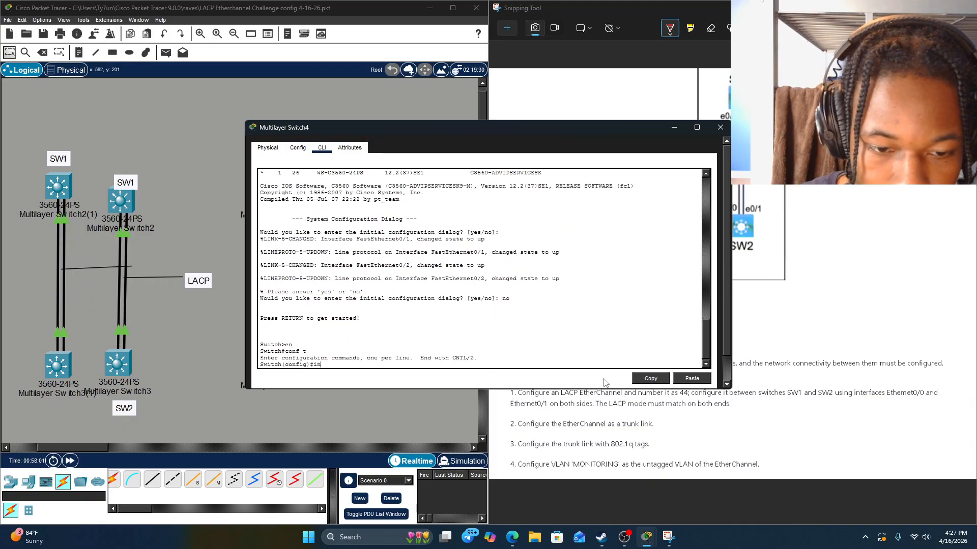
text(t fa0)
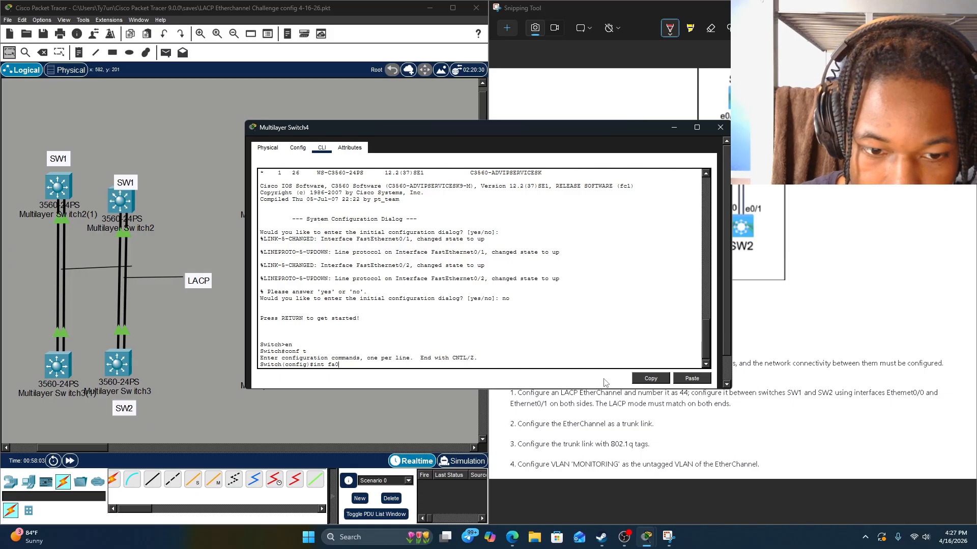
key(BackSpace)
key(BackSpace)
key(BackSpace)
text(ran fa0/)
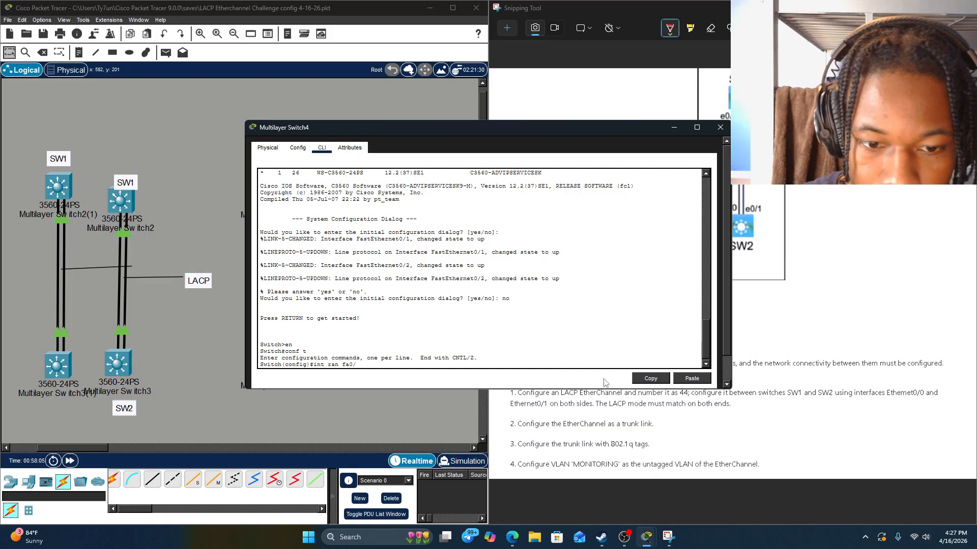
text(1-2)
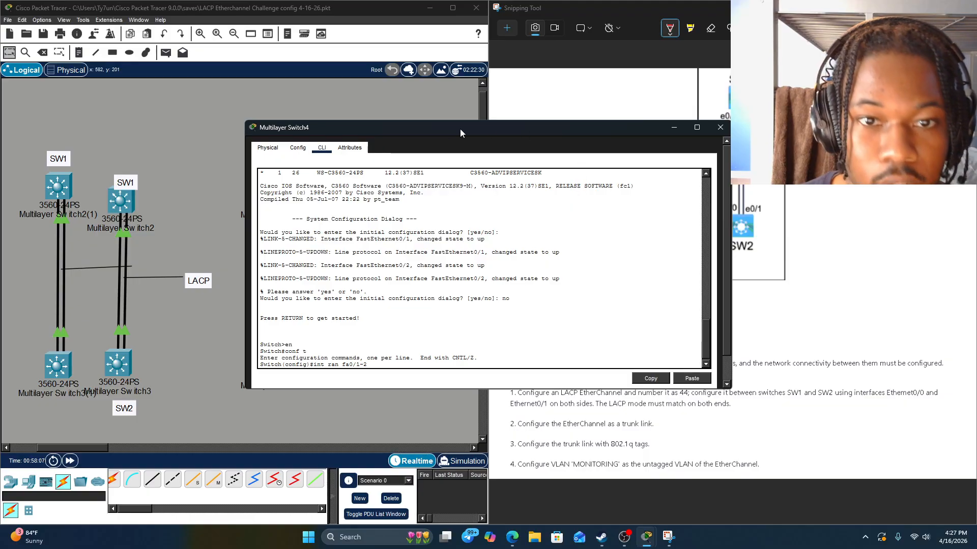
drag(476, 133, 572, 131)
key(Return)
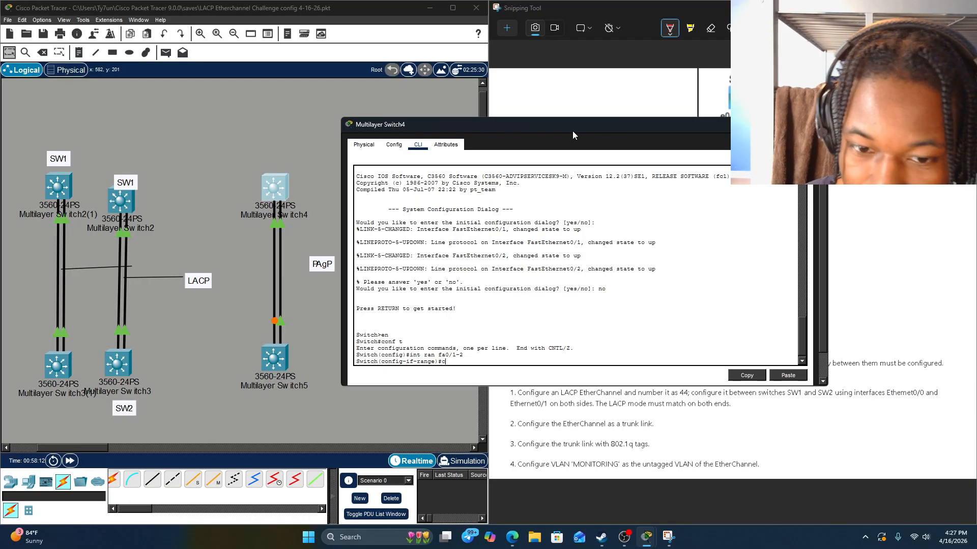
text(channel-group)
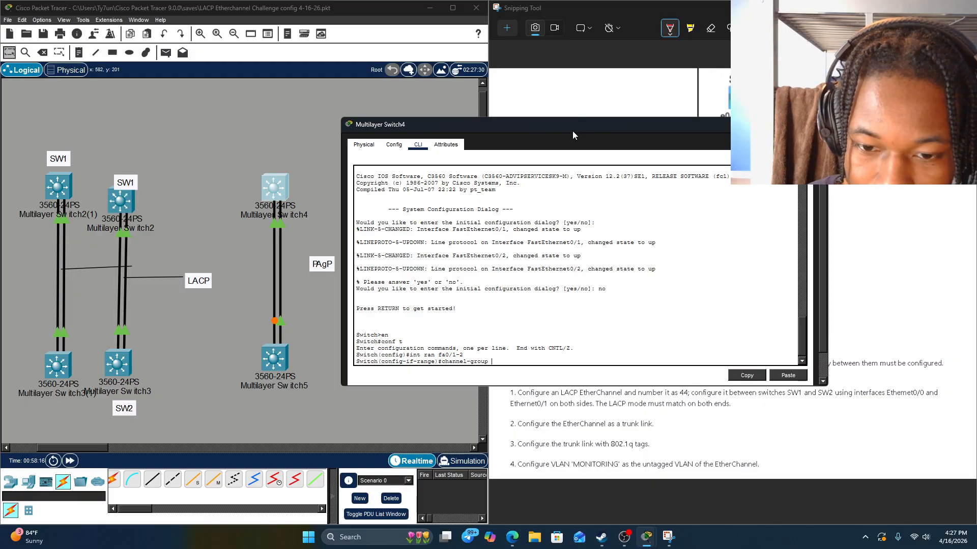
text( 44 mofe)
key(BackSpace)
key(BackSpace)
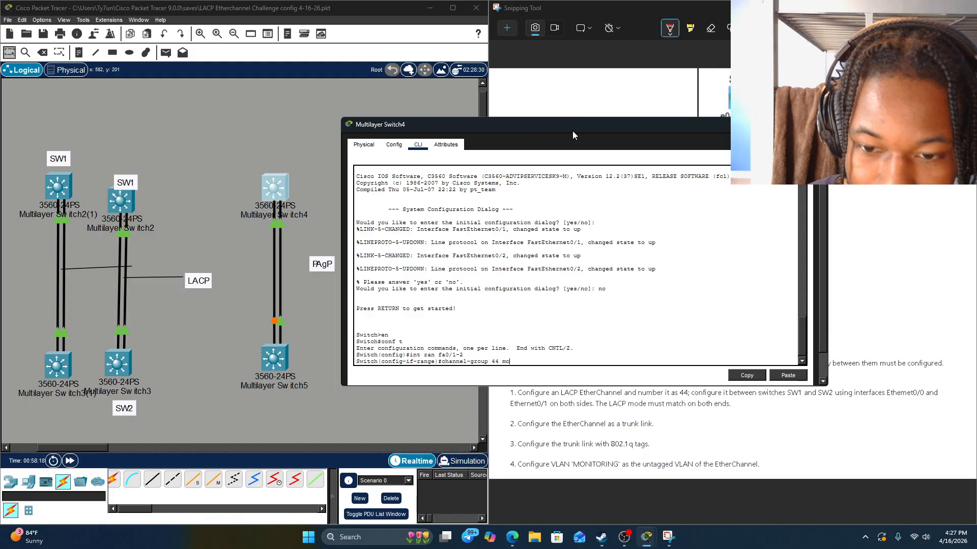
text(de auto)
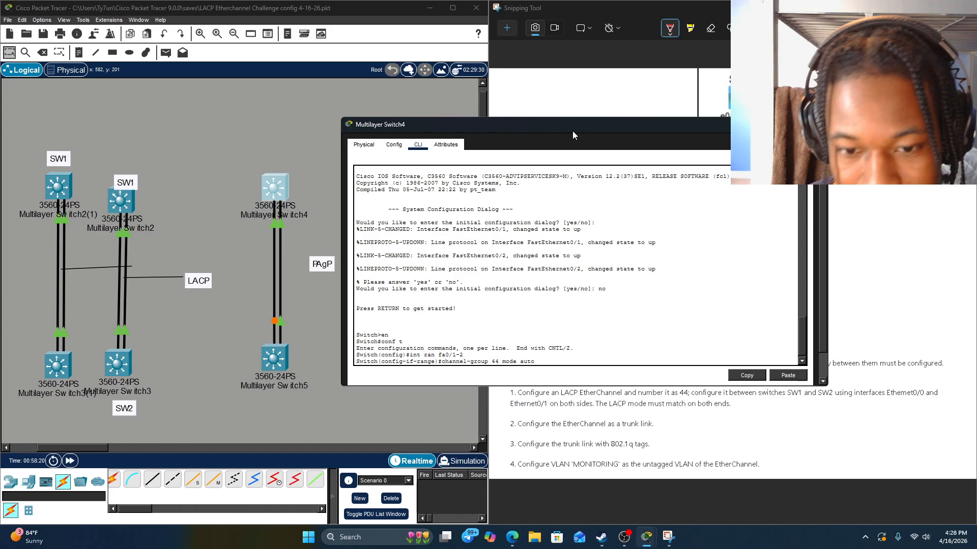
key(Return)
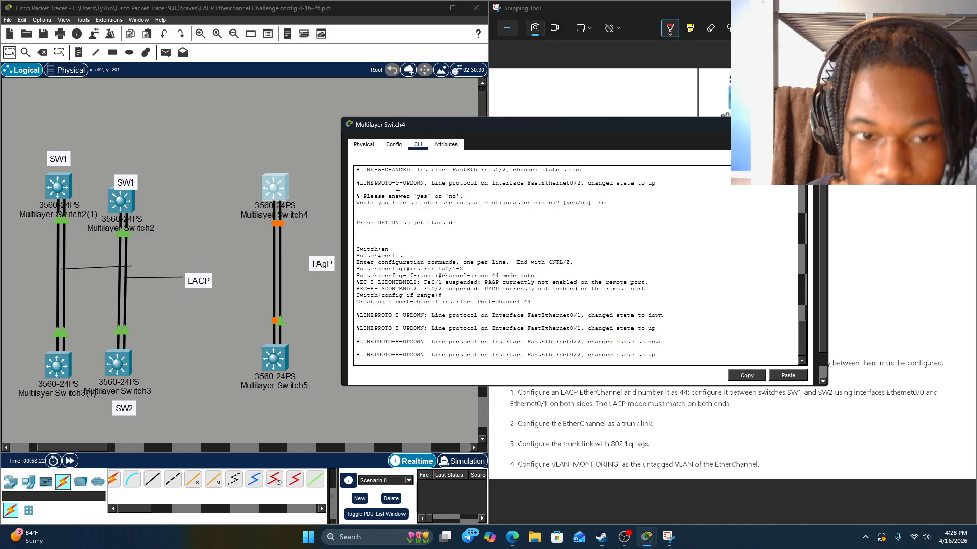
Step: Open the CLI of Multilayer Switch5, decline the initial configuration dialog and enter global configuration mode
double_click(273, 359)
click(322, 148)
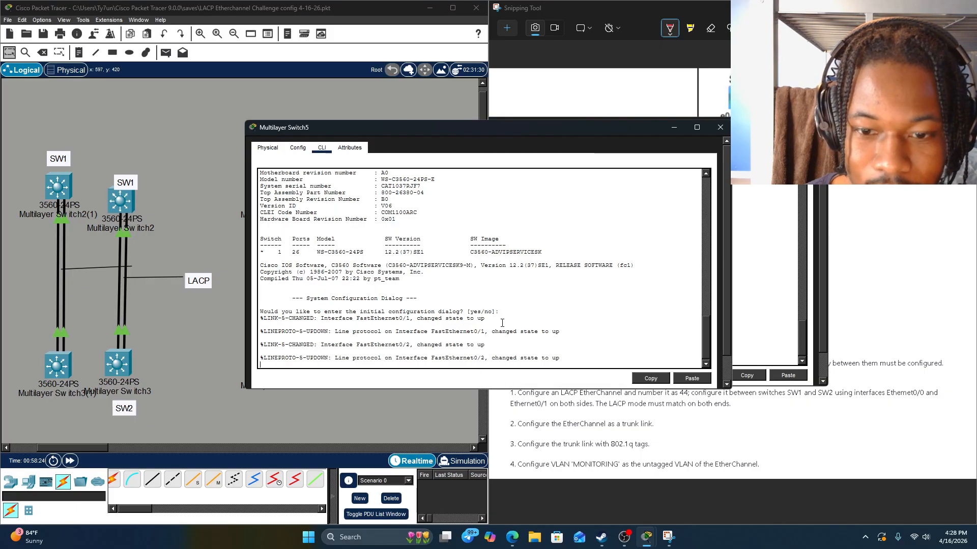
key(Return)
text(no)
key(Return)
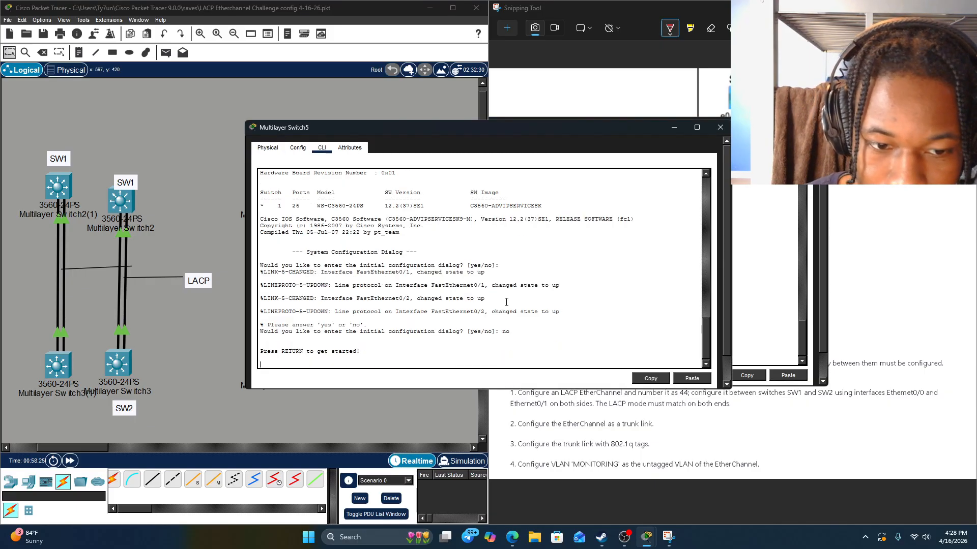
key(Return)
text(en)
key(Return)
text(conf t)
key(Return)
Step: Assign interface range fa0/1-2 on Multilayer Switch5 to channel-group 44 in desirable mode
text(int ras)
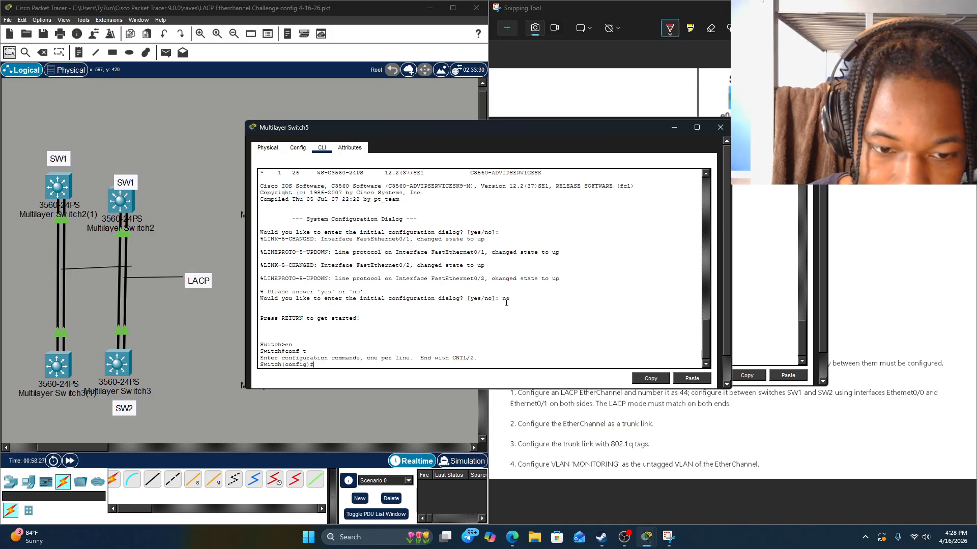
key(BackSpace)
text(n)
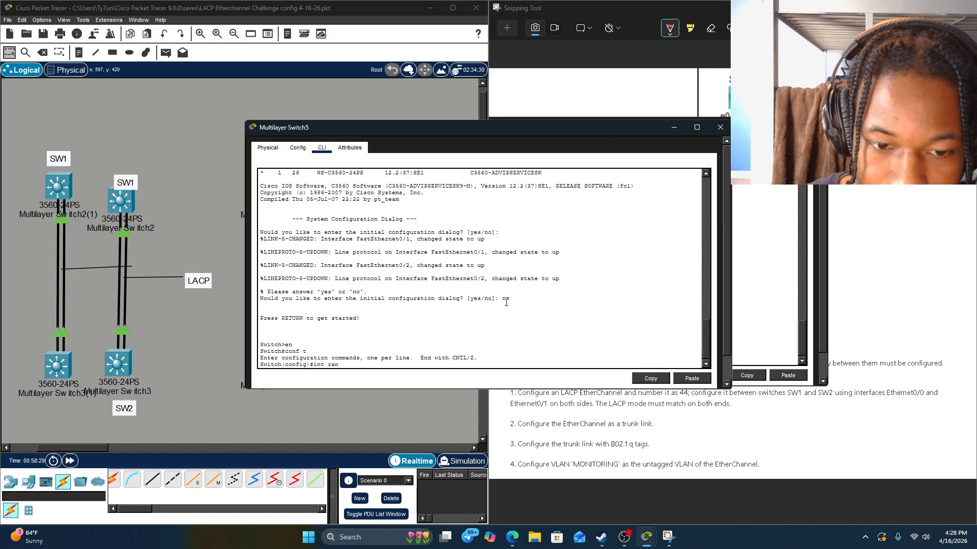
text( fa0/1)
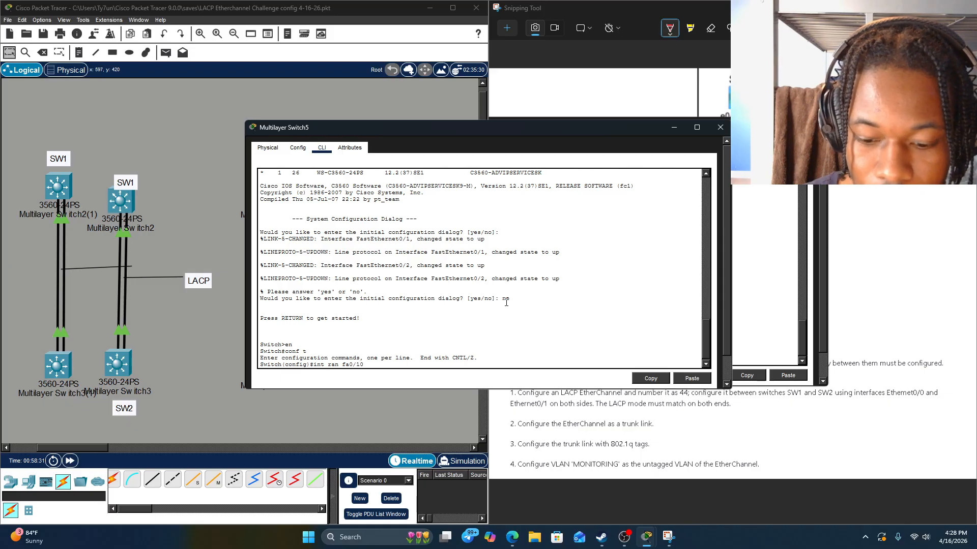
text(-2)
key(Return)
text(chan)
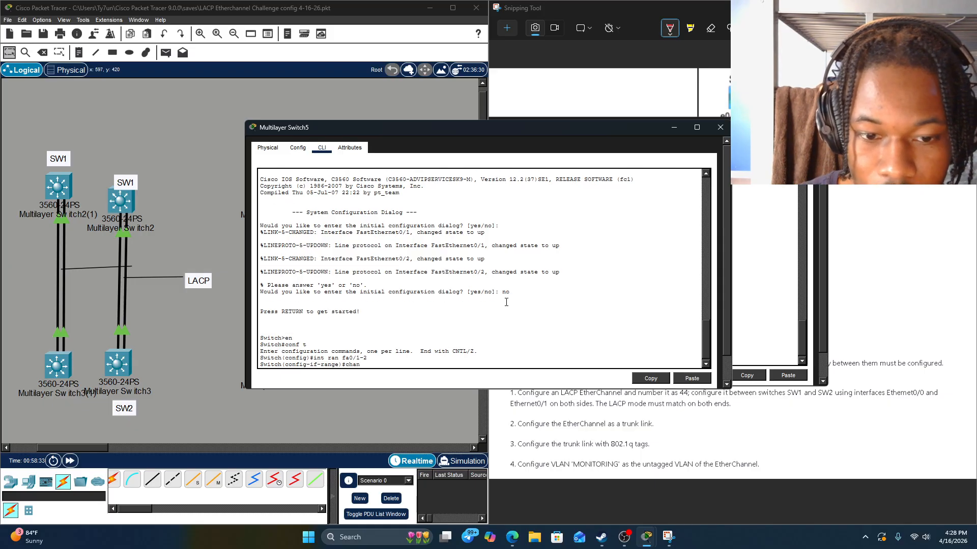
text(nel-group)
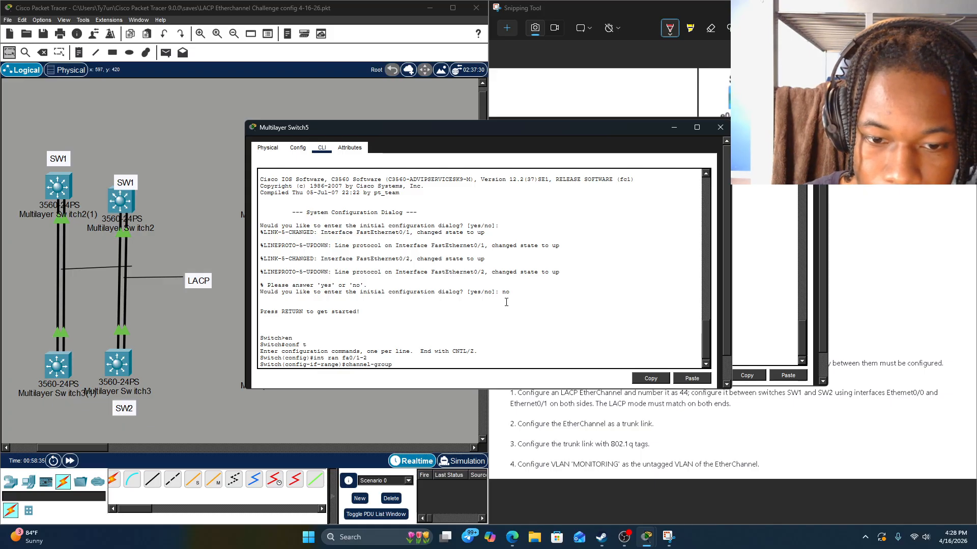
text( 44 mo)
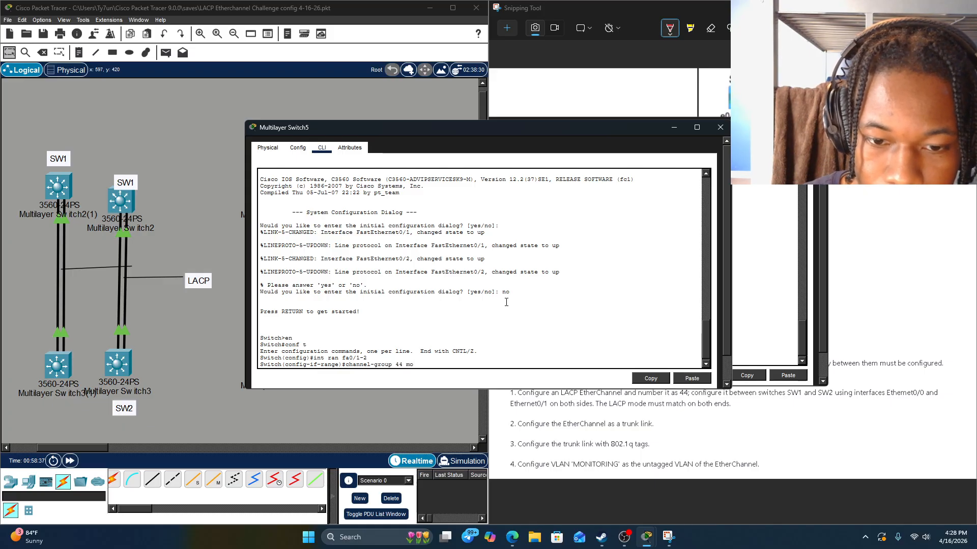
text(de desirable)
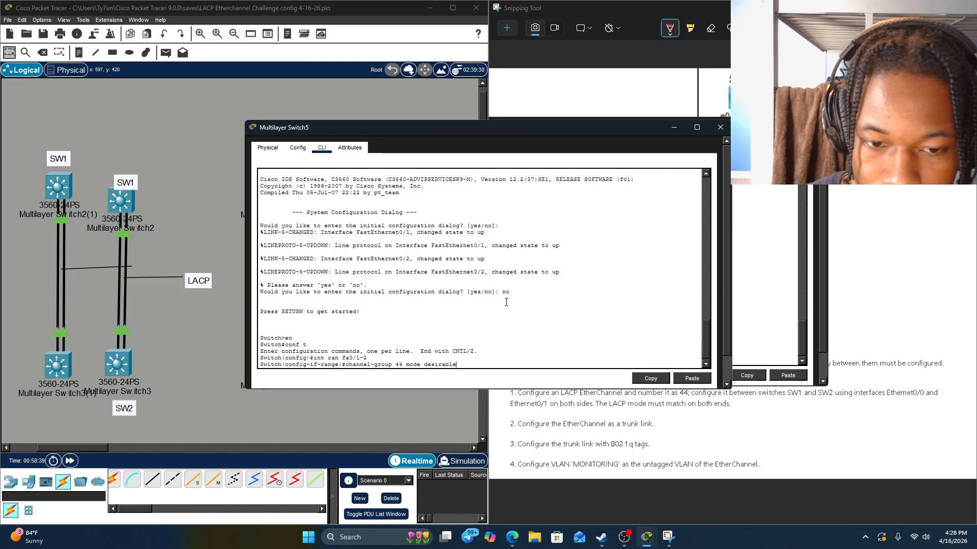
key(Return)
Step: Clear the CLI window off the topology, shift the leftmost pair's annotation line toward the LACP label's line, and fast-forward the simulation
drag(357, 131, 576, 149)
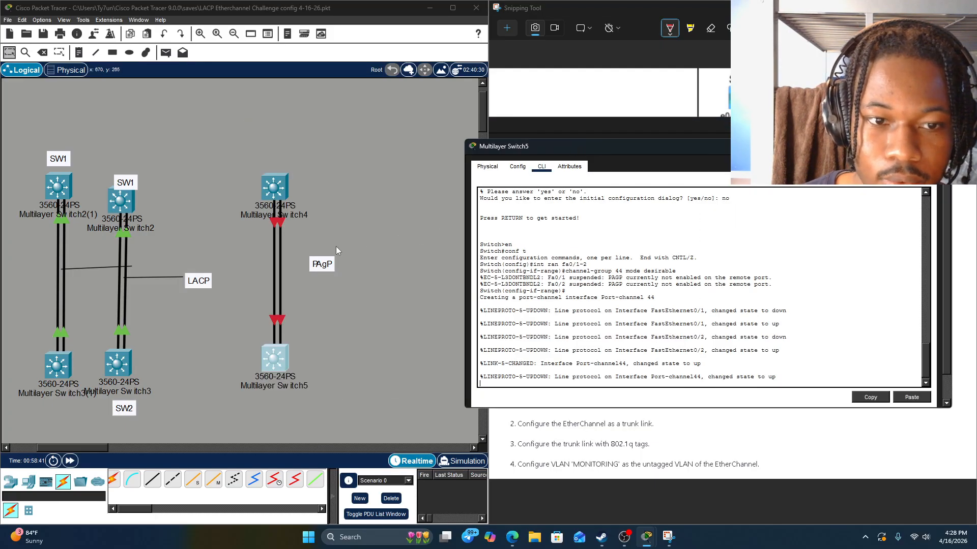
mouse_move(132, 266)
mouse_down()
mouse_move(170, 278)
mouse_move(138, 277)
mouse_up()
mouse_move(71, 273)
mouse_down()
mouse_move(88, 274)
mouse_move(78, 275)
mouse_up()
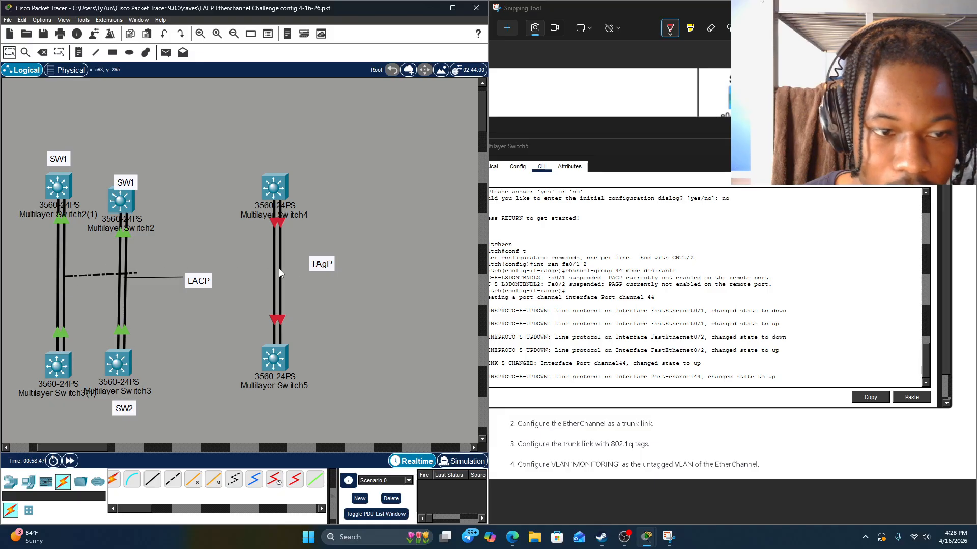
click(70, 461)
Step: Show the EtherChannel summary on Multilayer Switch4 from interface-range configuration mode
click(275, 189)
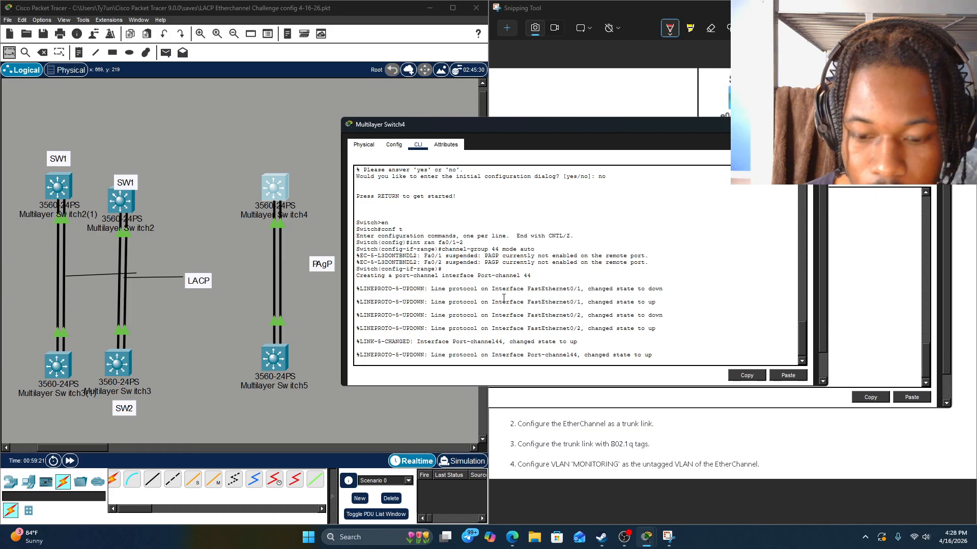
key(Return)
text(do sh ether sum)
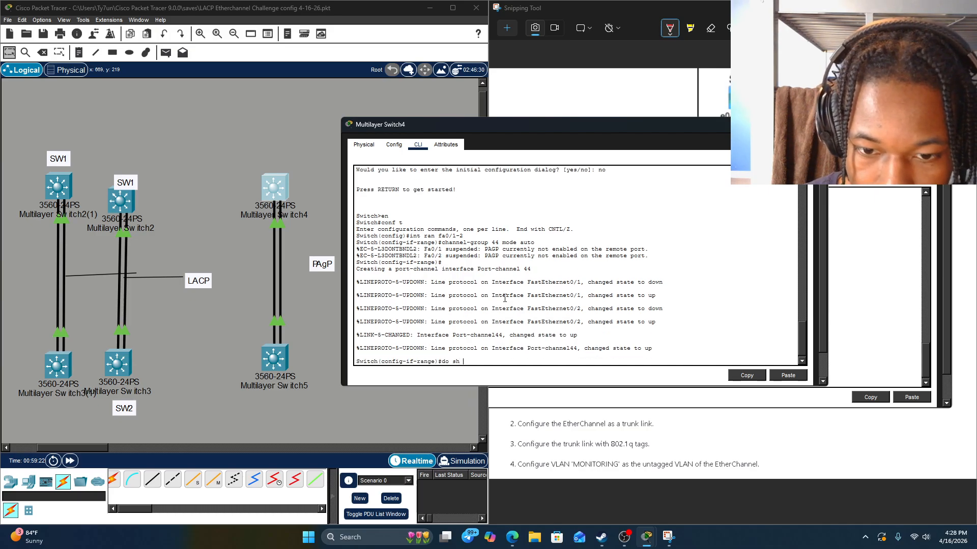
key(Return)
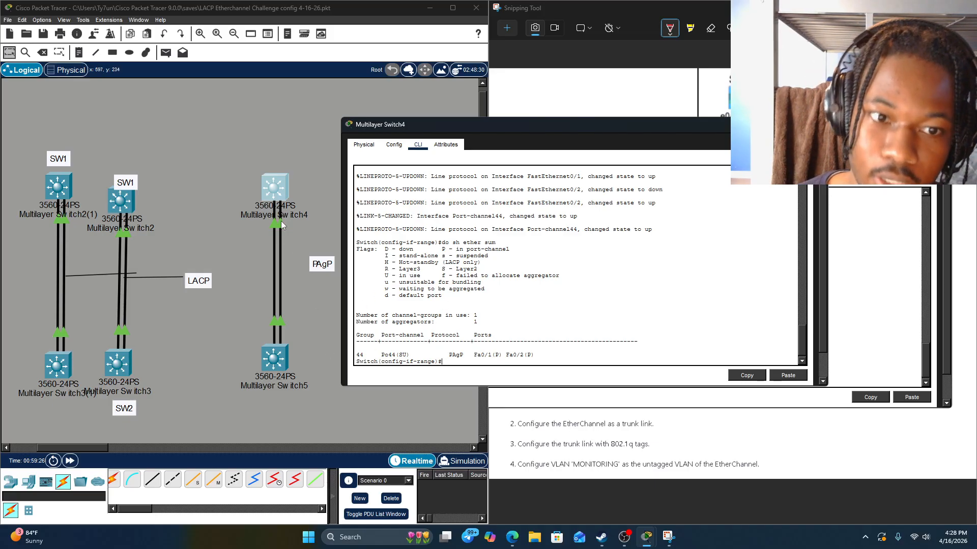
Step: Create VLAN 10 on Multilayer Switch4 and name it MONITORING
click(271, 186)
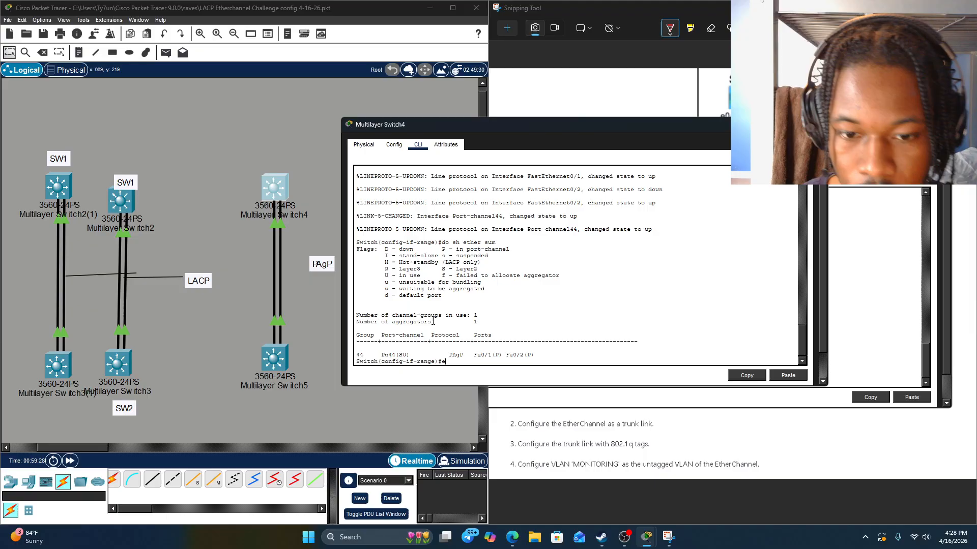
text(exit)
key(Return)
text(v)
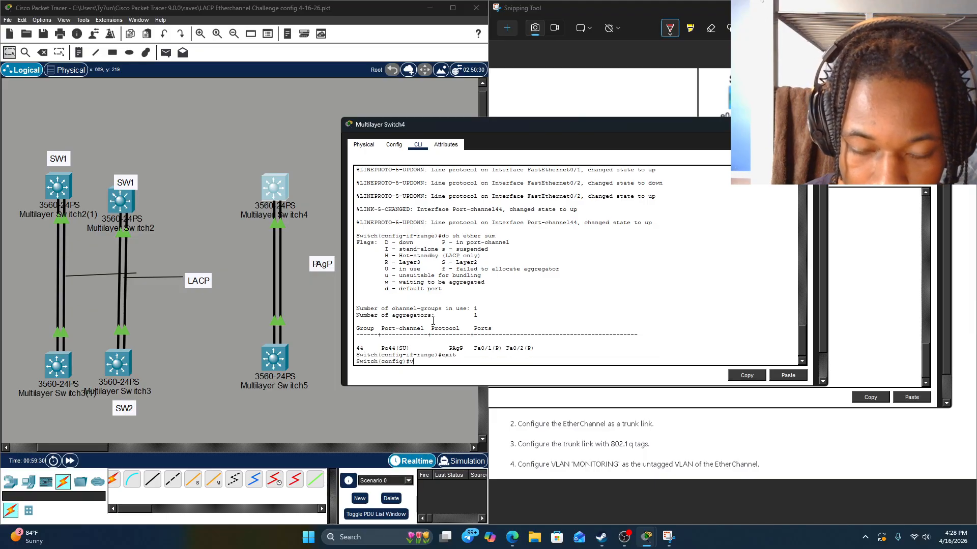
text(l 1)
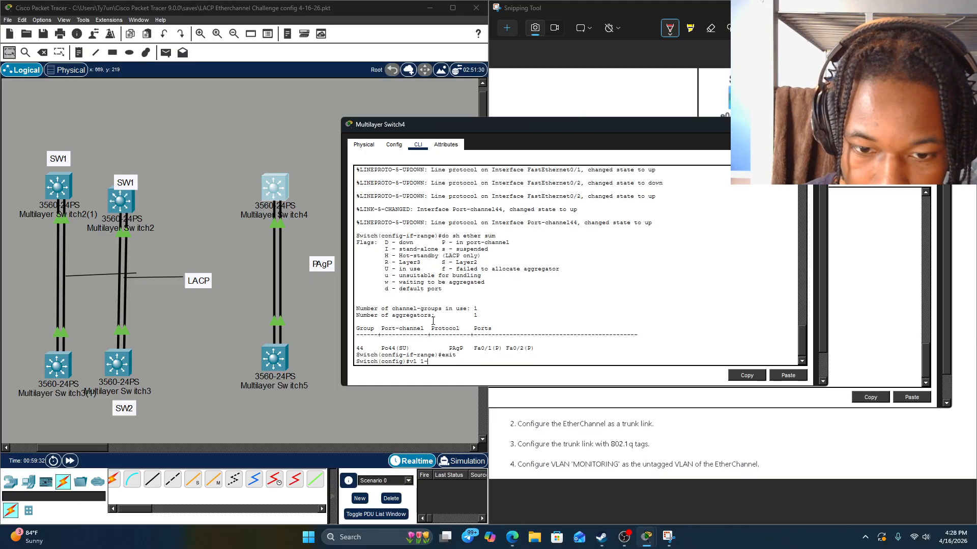
text(0)
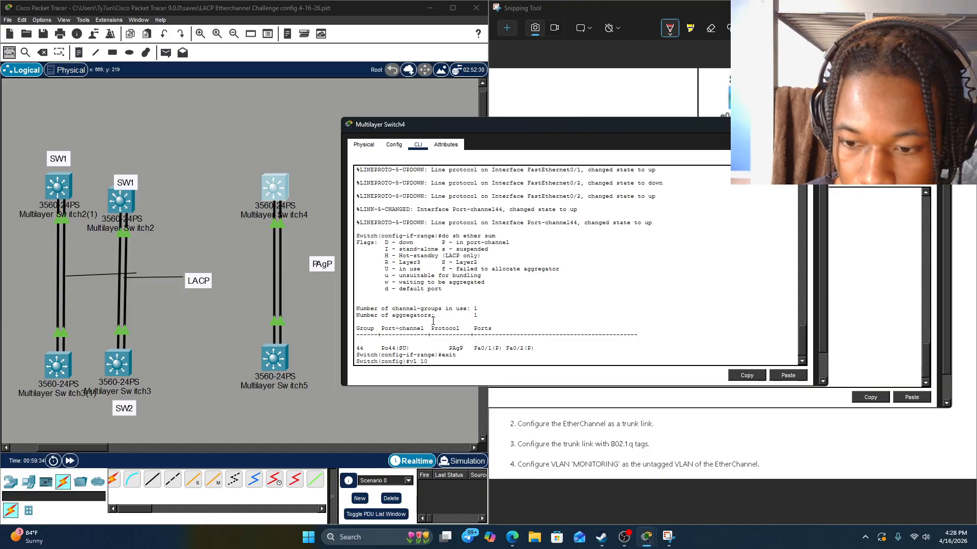
key(Return)
text(name MONITORING)
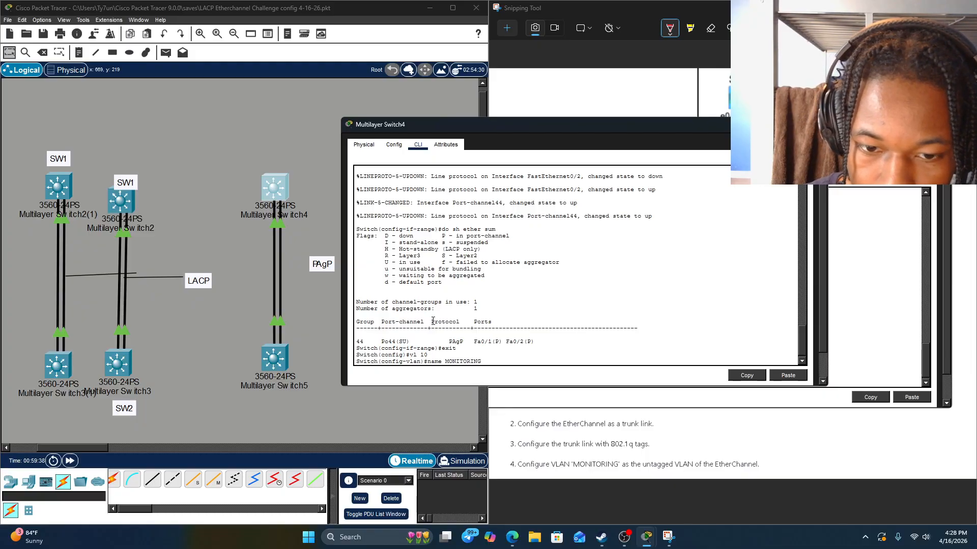
key(Return)
Step: Create VLAN 10 on Multilayer Switch5 and name it MONITORING
click(275, 359)
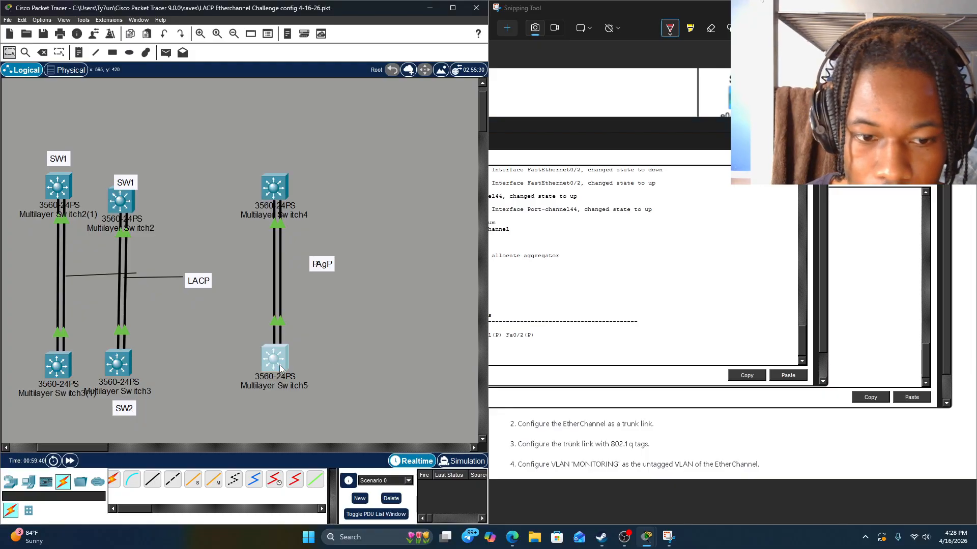
key(Return)
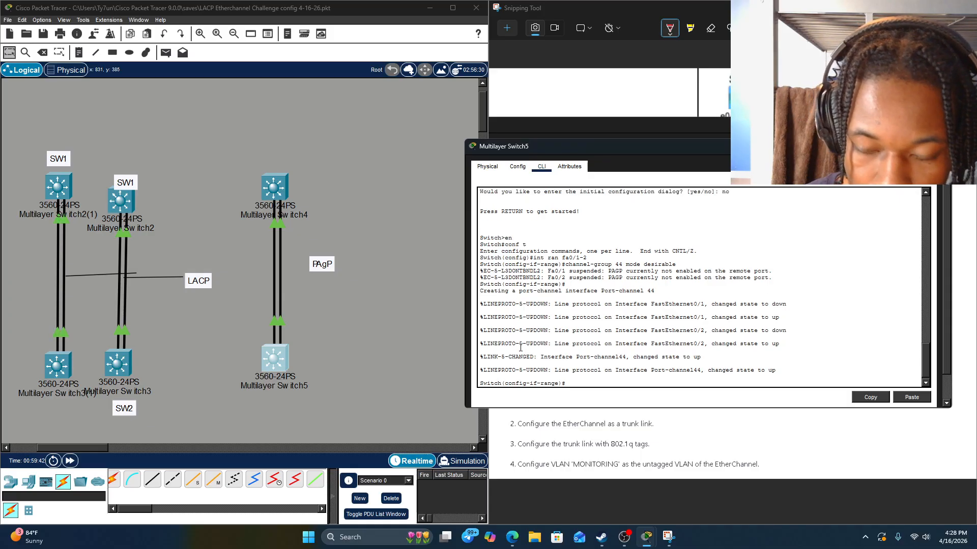
text(exit)
key(Return)
text(vl 10)
key(Return)
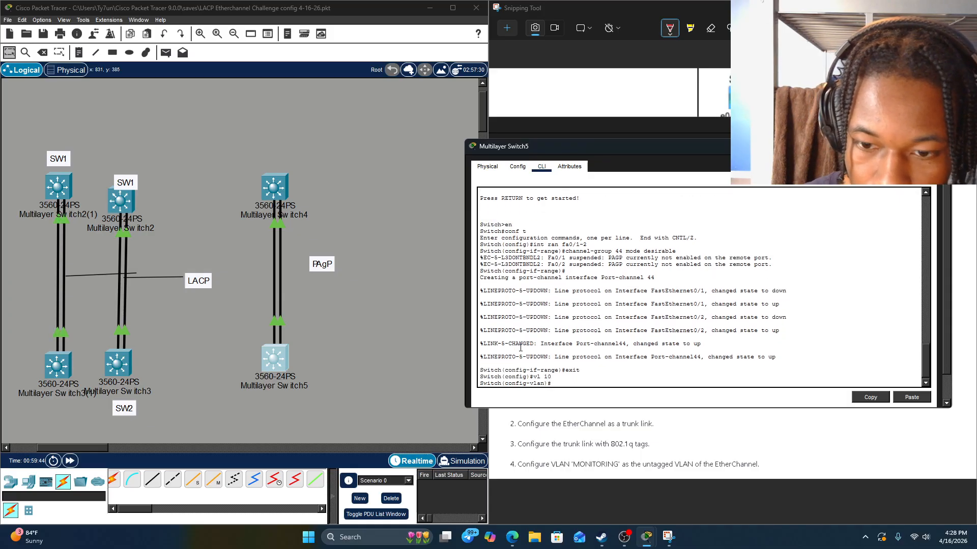
text(name MONITORING)
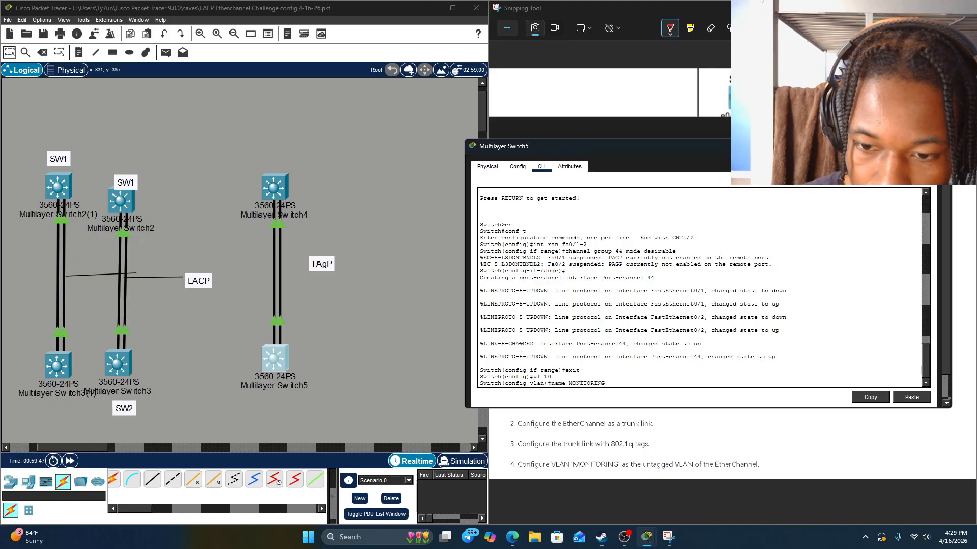
key(Return)
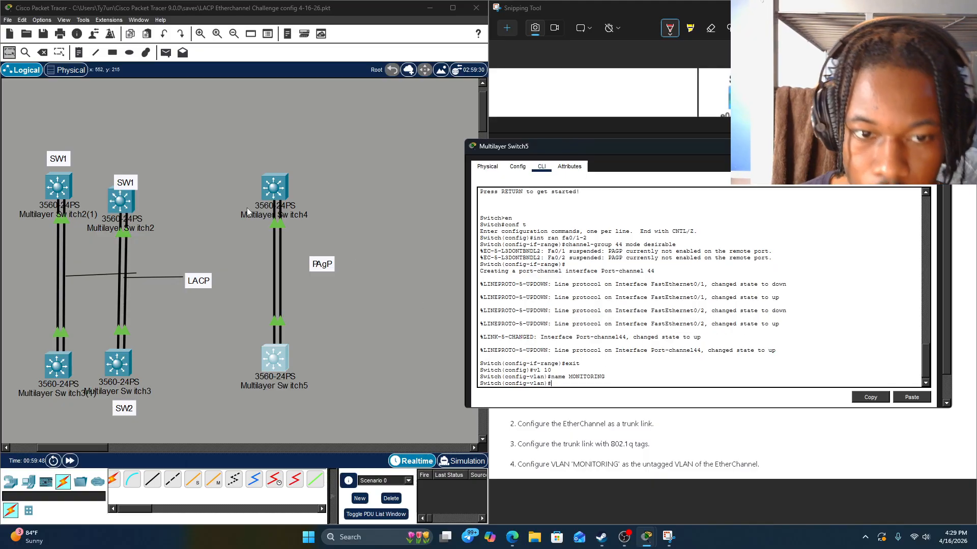
Step: Set port-channel 44 on Multilayer Switch4 to dot1q trunk encapsulation with native VLAN 10
click(275, 188)
text(exit)
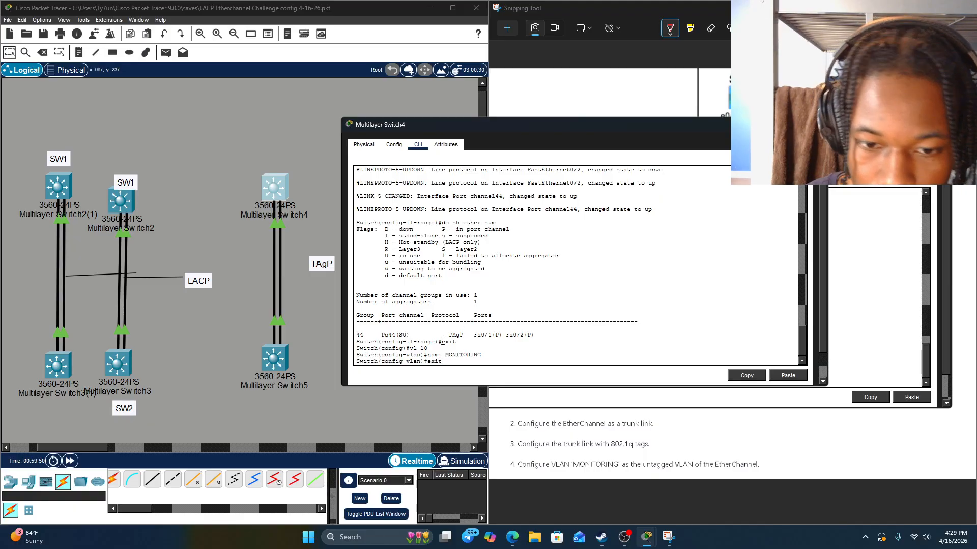
key(Return)
text(int po)
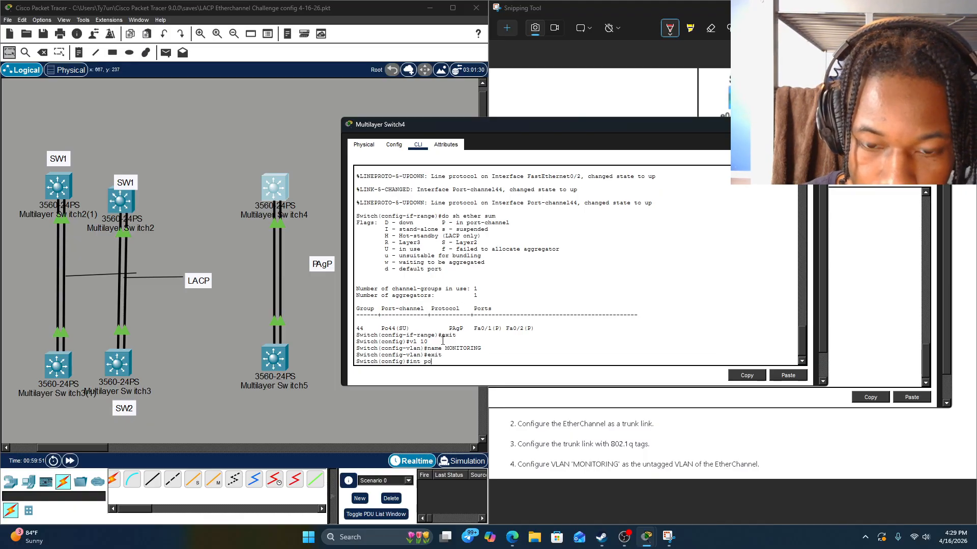
text(44)
key(Return)
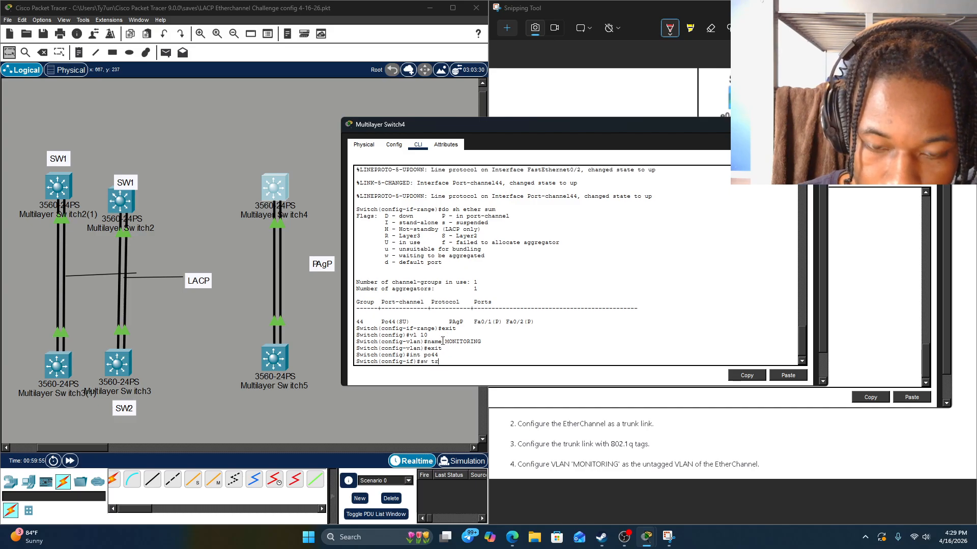
text(sw tr encap )
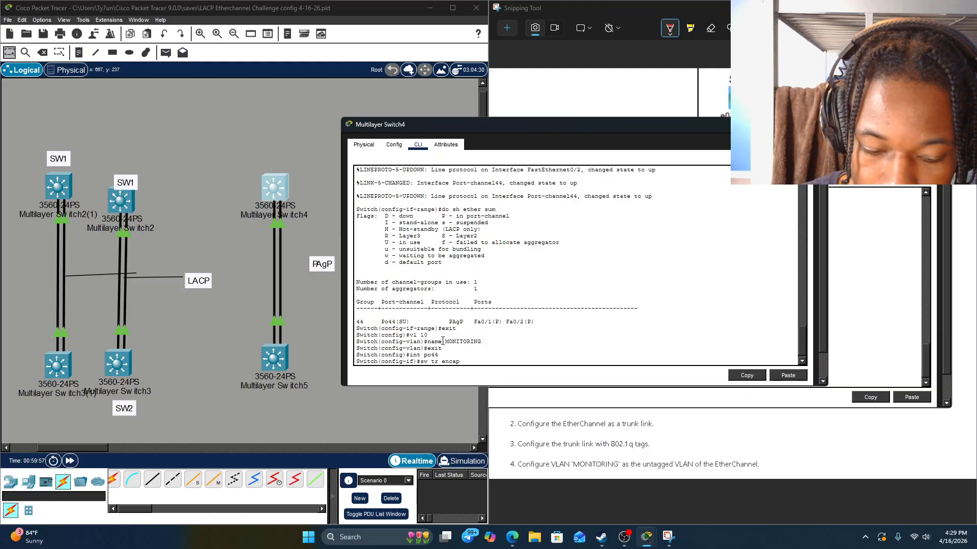
text(dot1q)
key(Return)
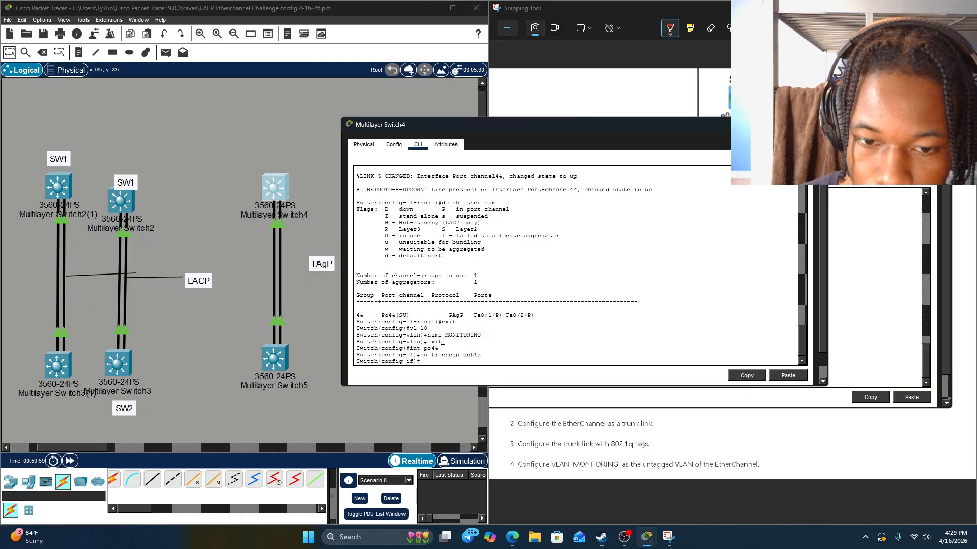
text(sw tr native vl 10)
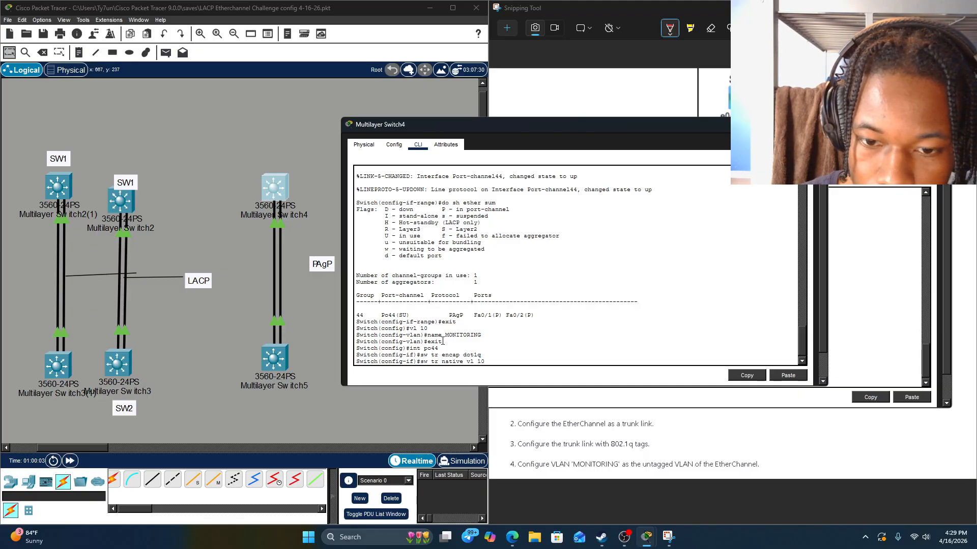
key(Return)
Step: Set port-channel 44 on Multilayer Switch5 to dot1q trunk encapsulation with native VLAN 10
click(277, 362)
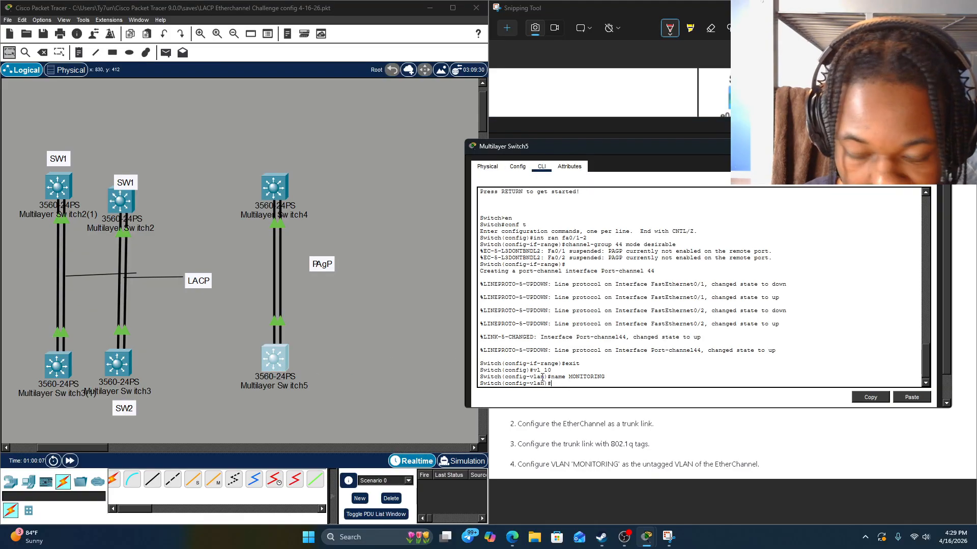
text(int po44)
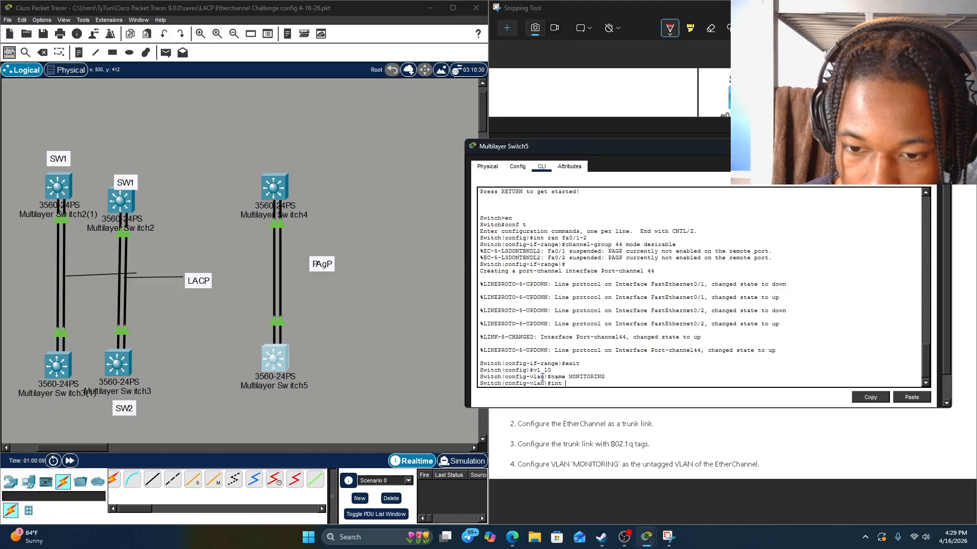
key(Return)
text(sw)
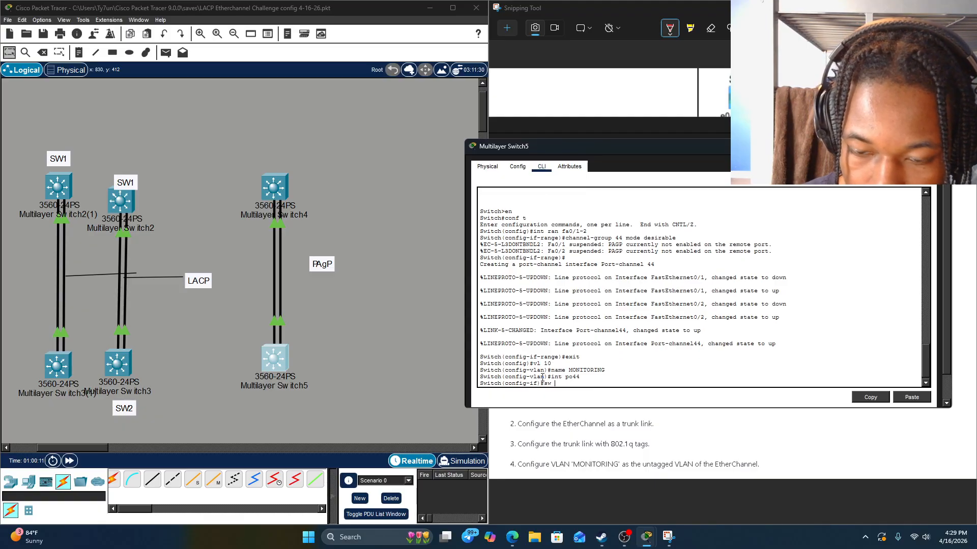
text( tr encap)
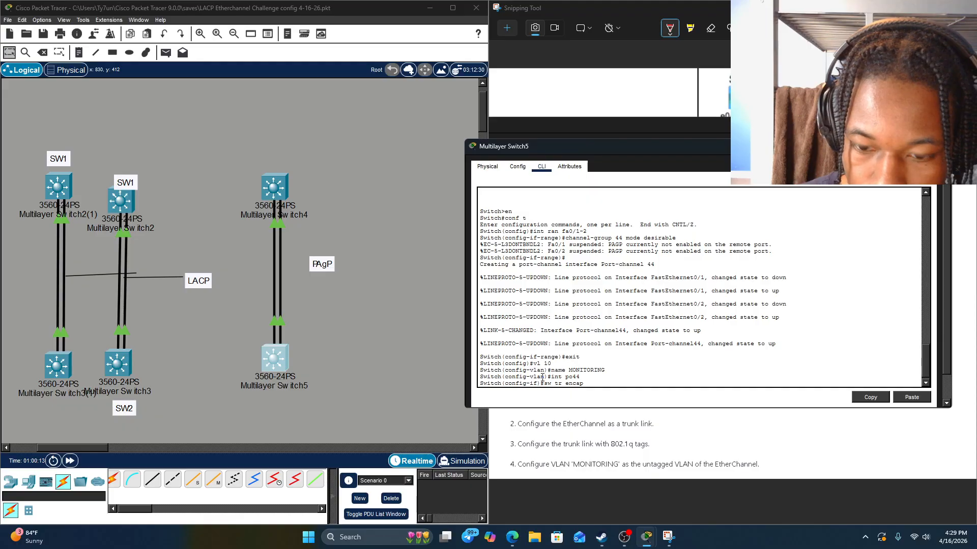
text( dot1)
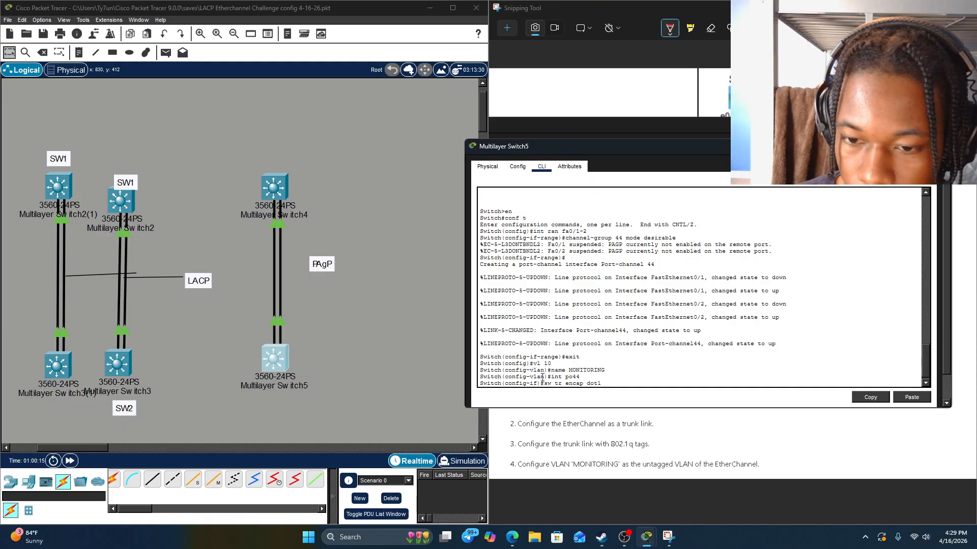
text(q)
key(Return)
text(sw tr)
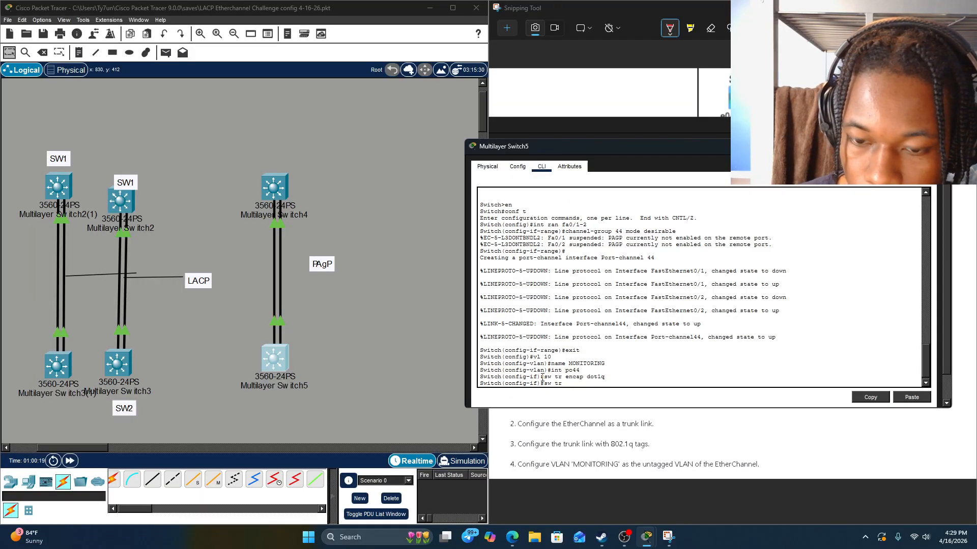
text( native vl 10)
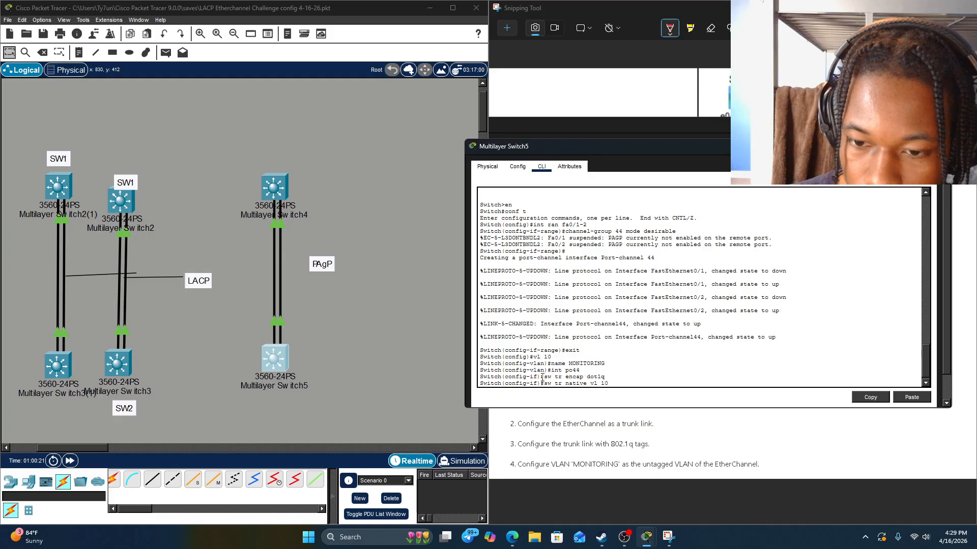
key(Return)
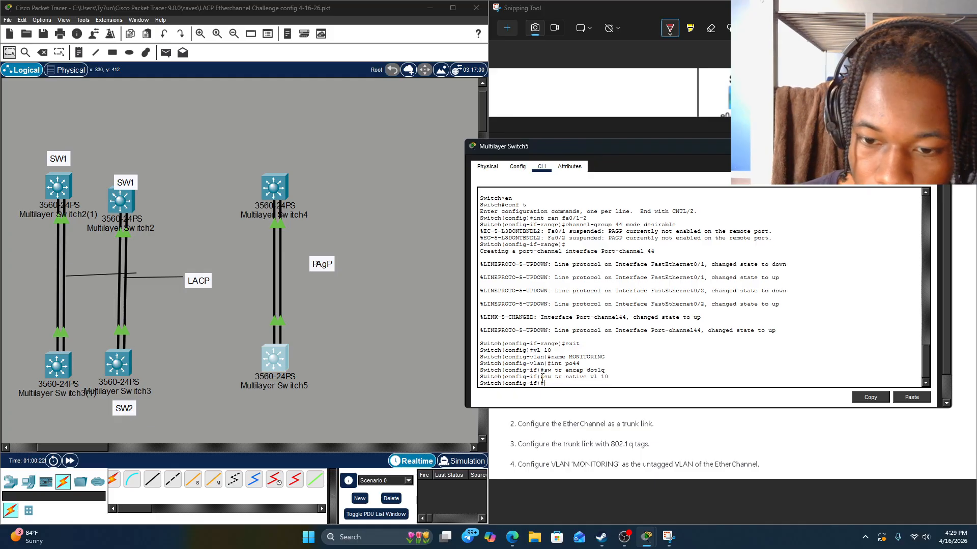
Step: Set port-channel 44 on Multilayer Switch4 to switchport trunk mode
click(273, 196)
text(sw)
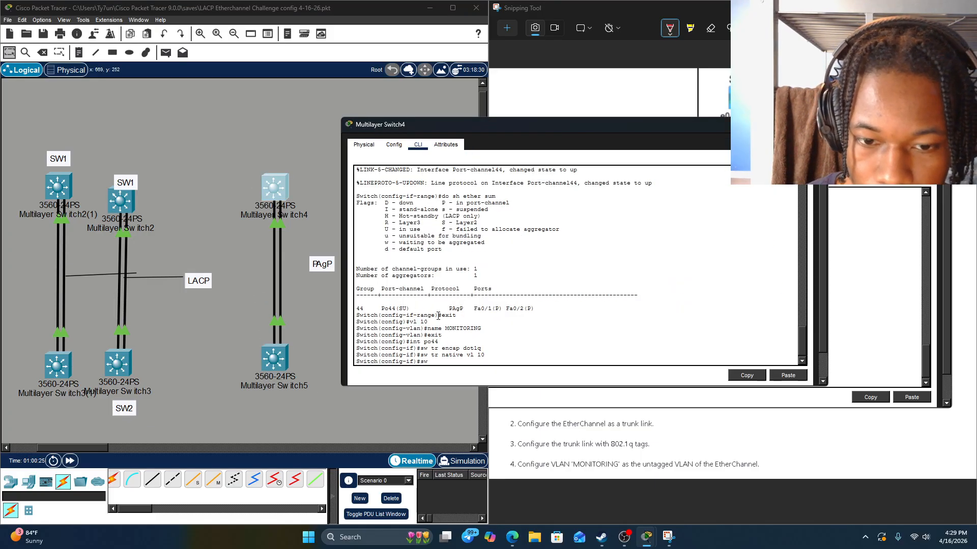
text( mode t)
key(Return)
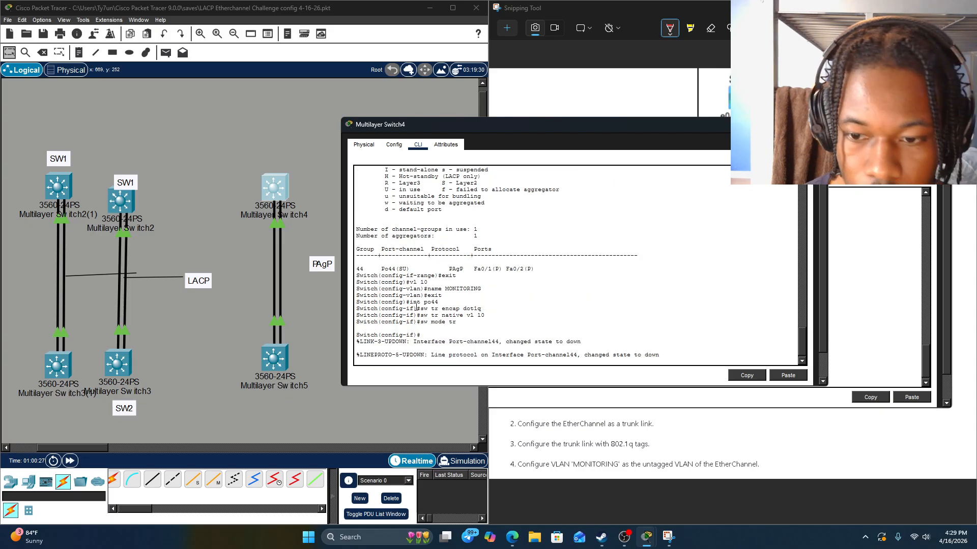
Step: Set port-channel 44 on Multilayer Switch5 to switchport trunk mode and fast-forward the simulation
click(275, 363)
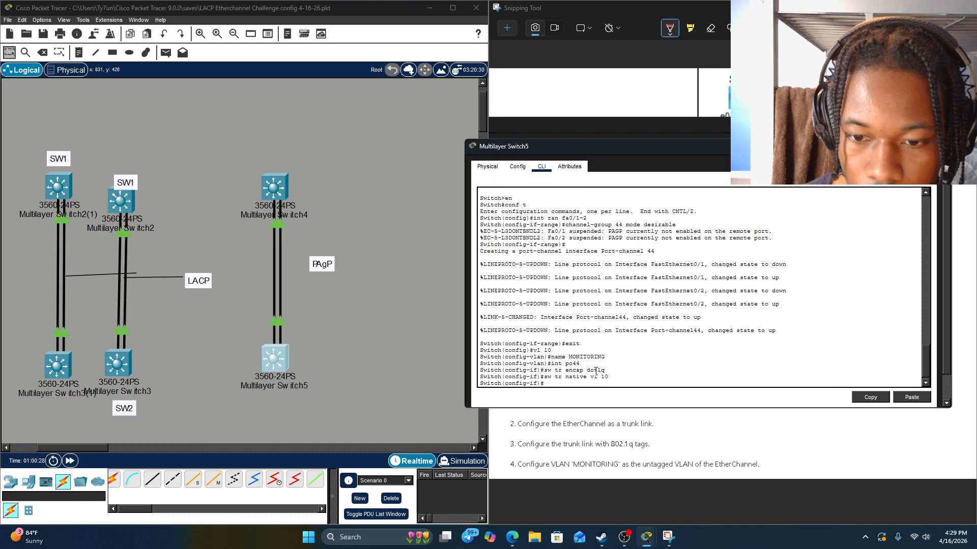
text(sw mod)
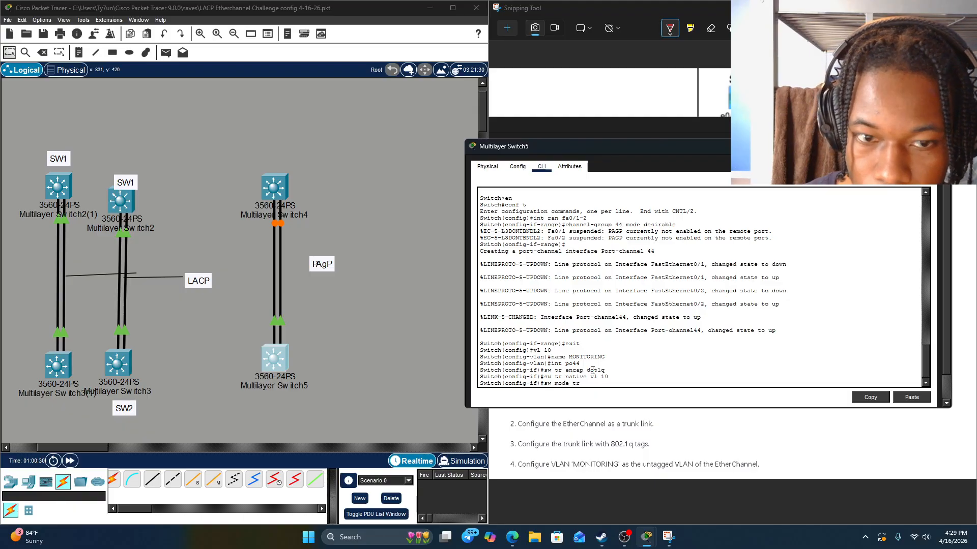
text(e tr)
key(Return)
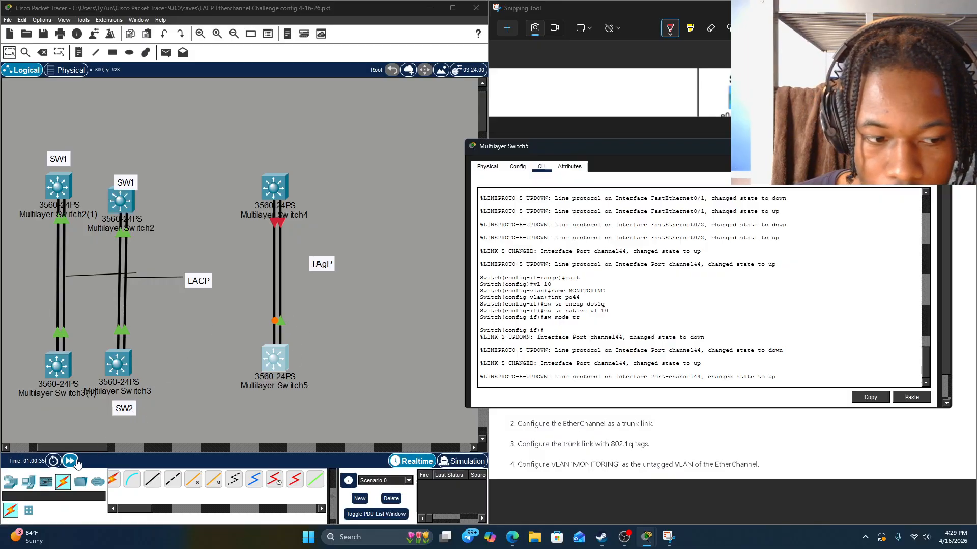
click(70, 461)
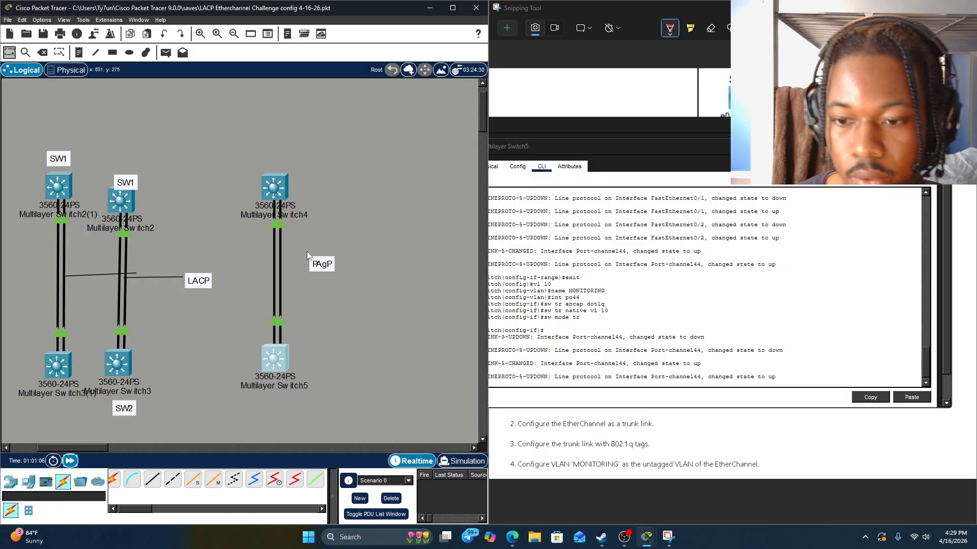
Step: Show the interface trunk status on Multilayer Switch4 and check port-channel 44's mode, encapsulation, native VLAN and allowed VLANs
click(274, 188)
key(Return)
text(do)
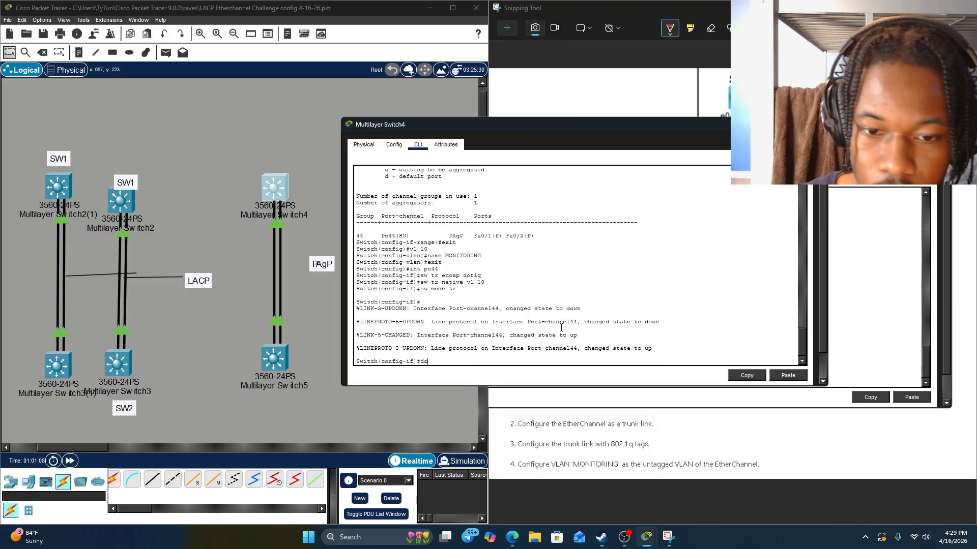
text( sh vl)
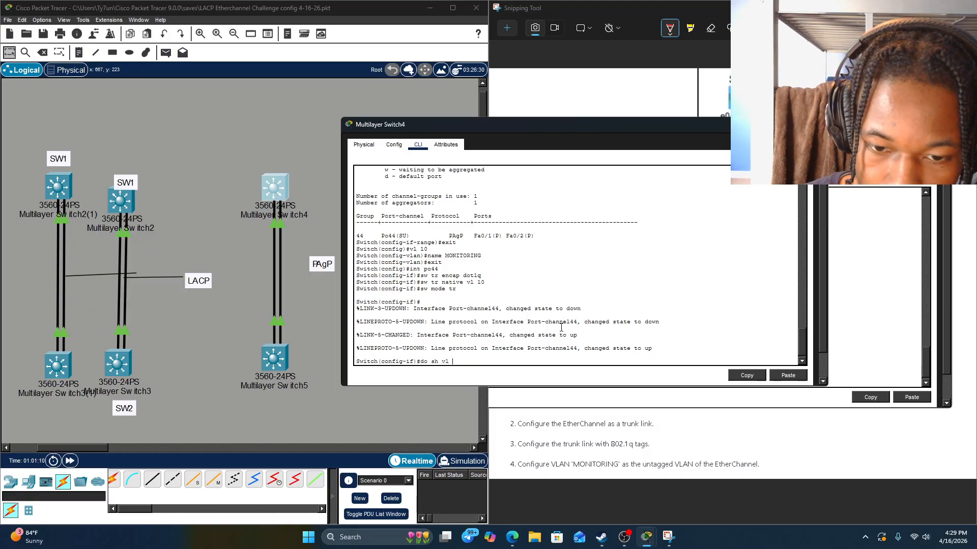
key(BackSpace)
key(BackSpace)
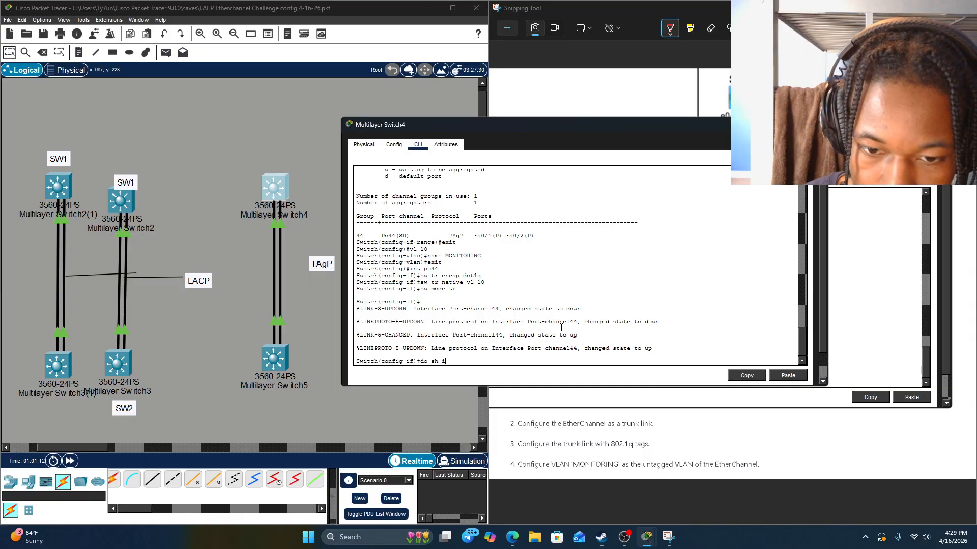
text(int tr)
key(Return)
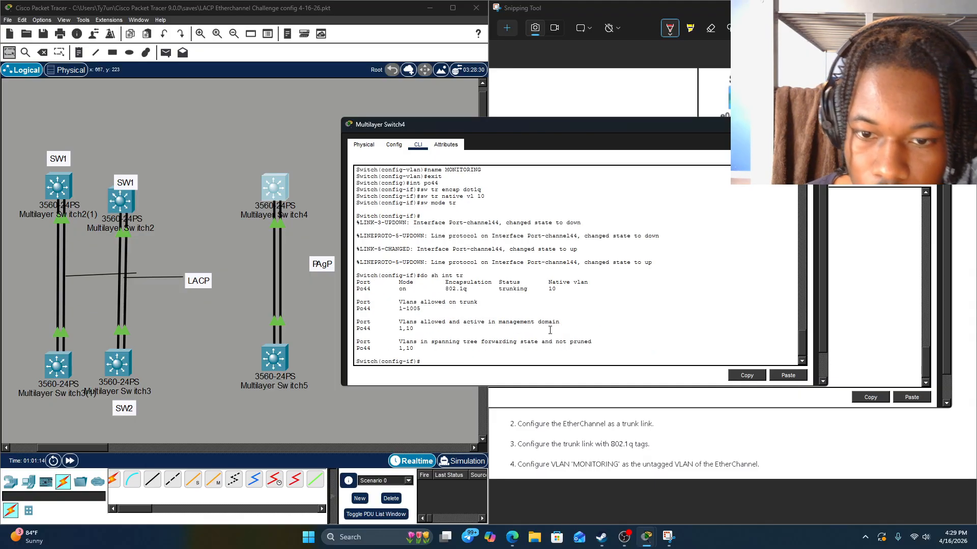
drag(575, 288, 462, 342)
click(462, 341)
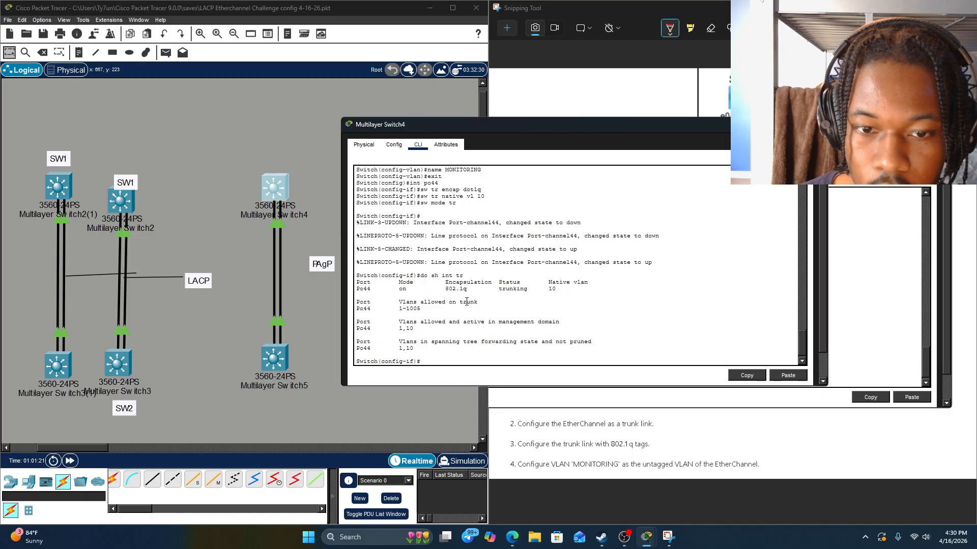
Step: Review the encapsulation and native VLAN entries for port-channel 44 in Multilayer Switch4's trunk output against the task requirements
drag(447, 286, 356, 280)
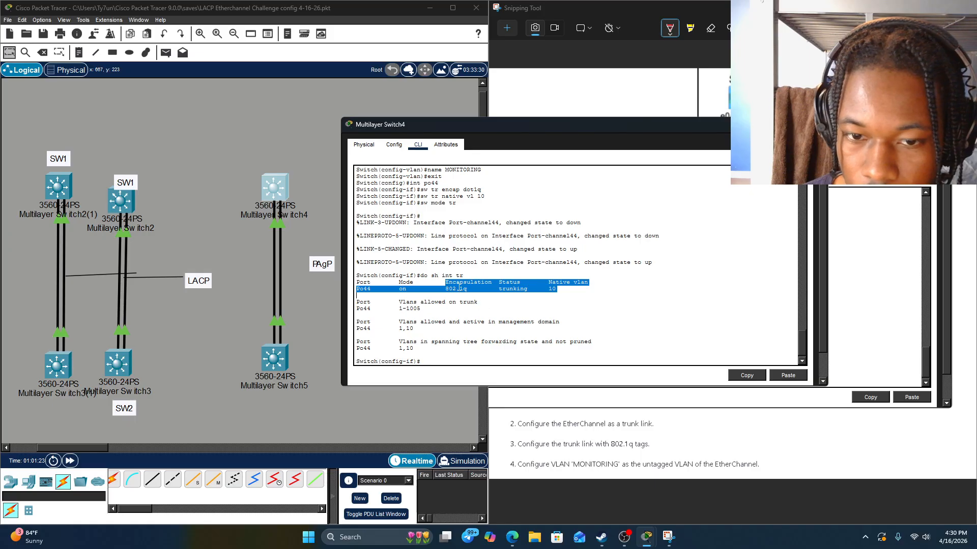
mouse_move(467, 289)
mouse_down()
mouse_move(442, 296)
mouse_move(453, 291)
mouse_up()
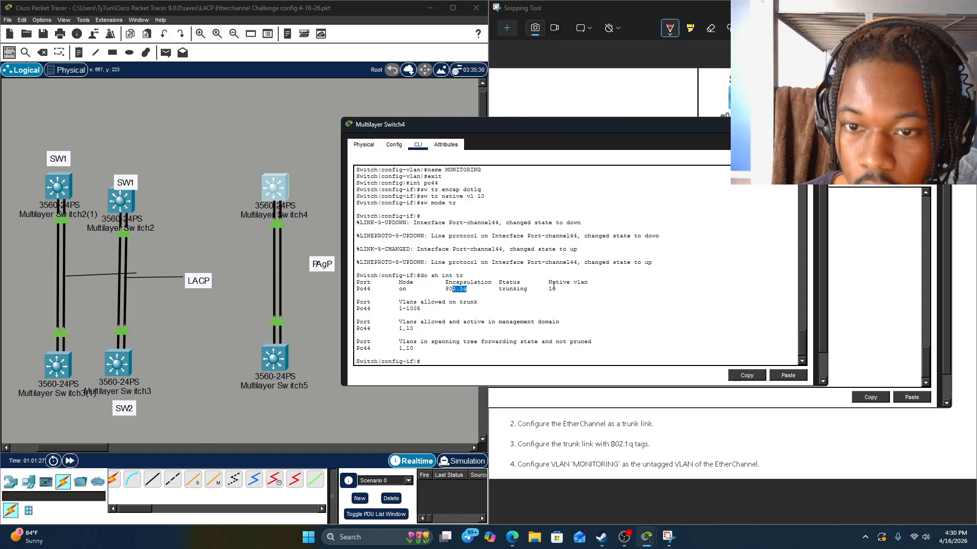
drag(545, 289, 557, 290)
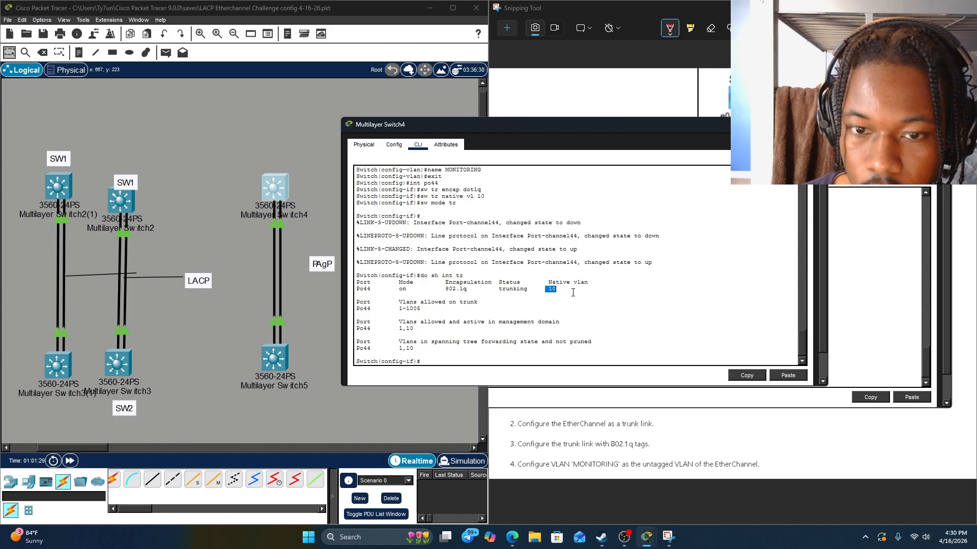
click(569, 291)
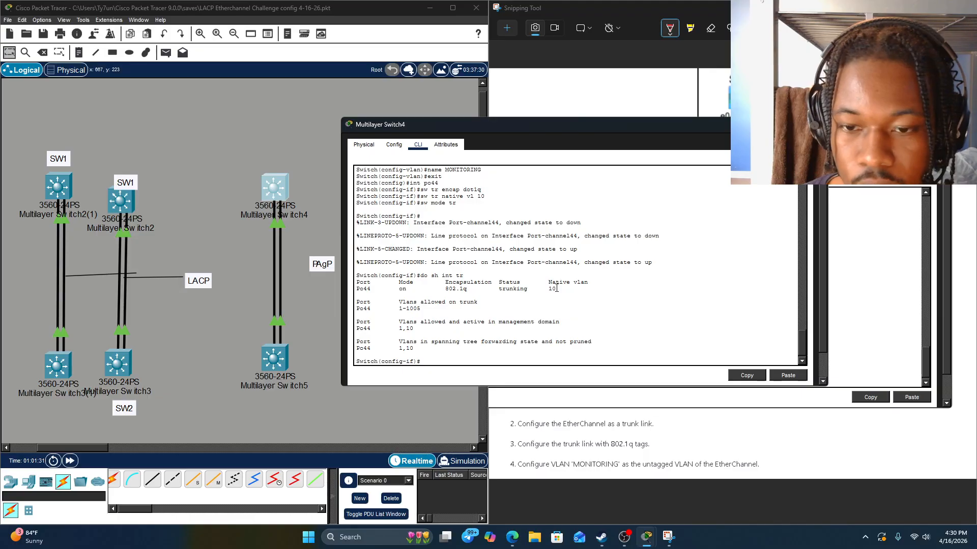
drag(563, 283, 554, 288)
click(493, 312)
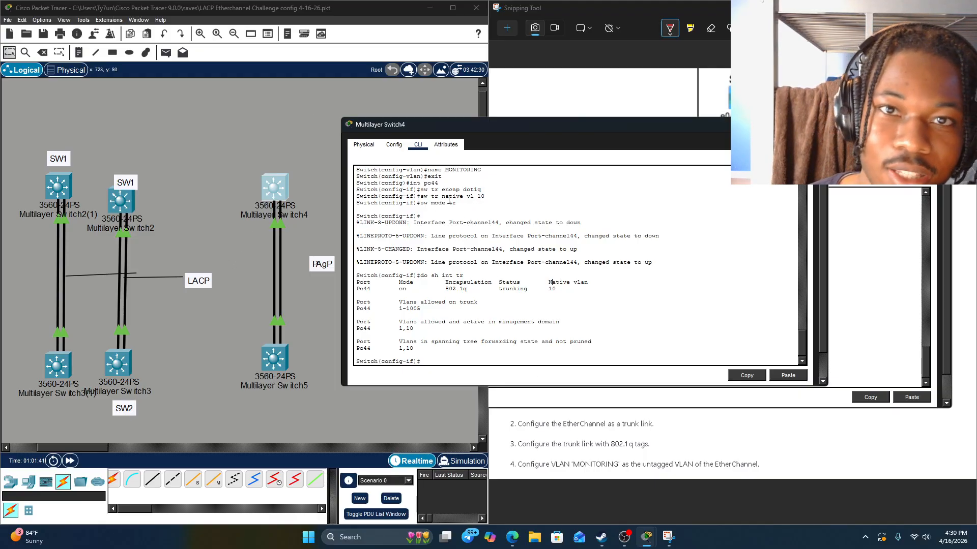
click(624, 537)
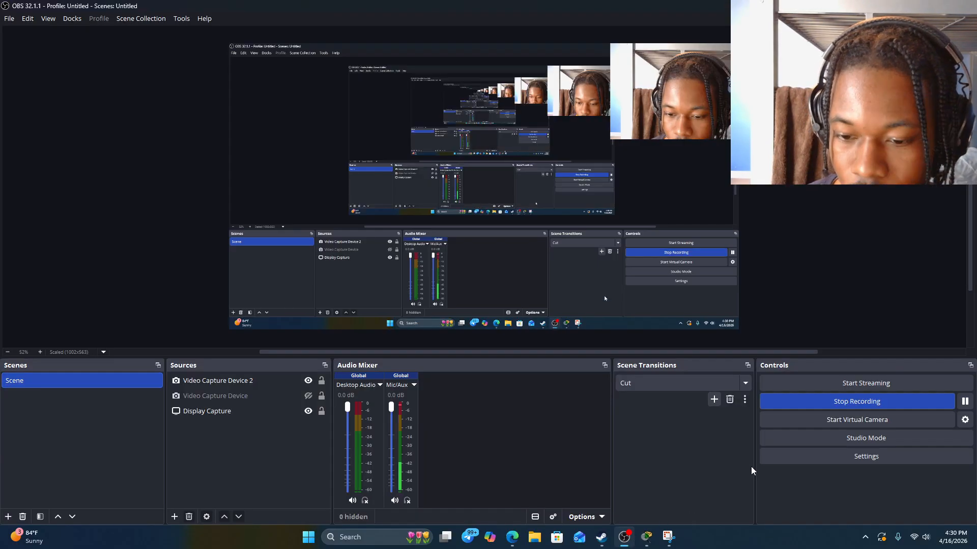